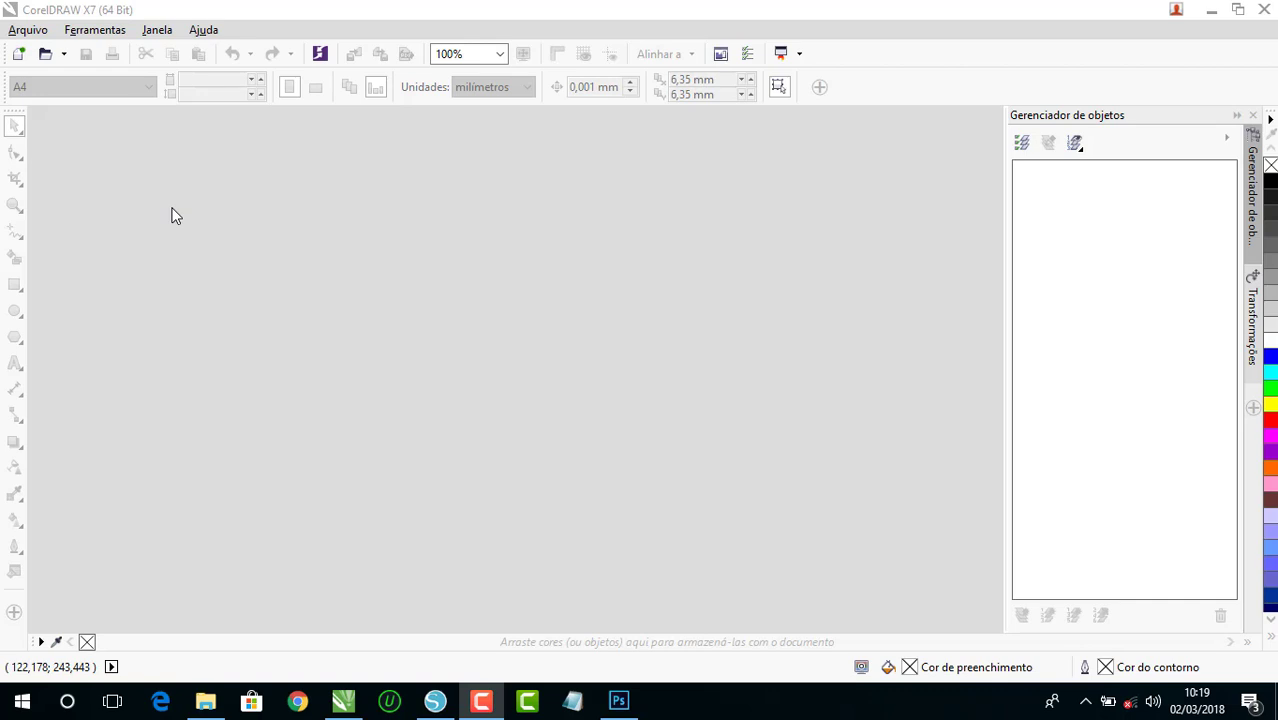
- Create a new A4 portrait document in millimetres with RGB colour mode and 300 dpi resolution
left_click(32, 30)
left_click(40, 49)
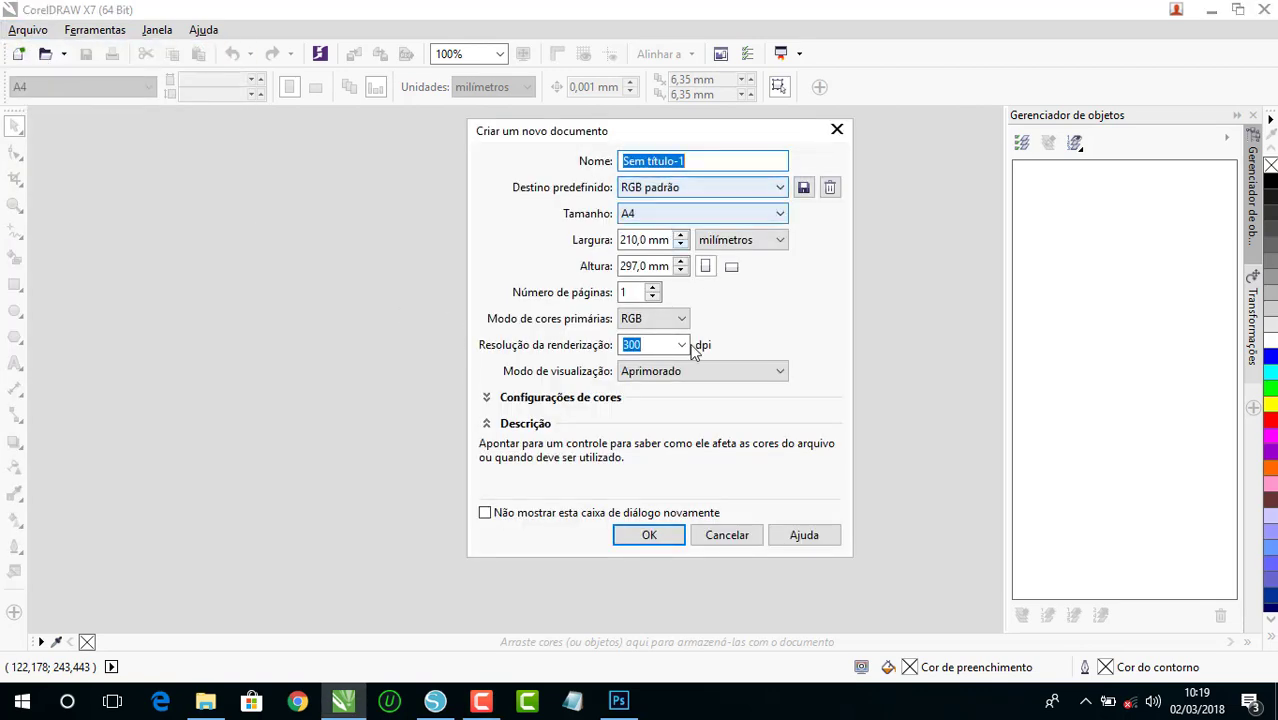
left_click(652, 534)
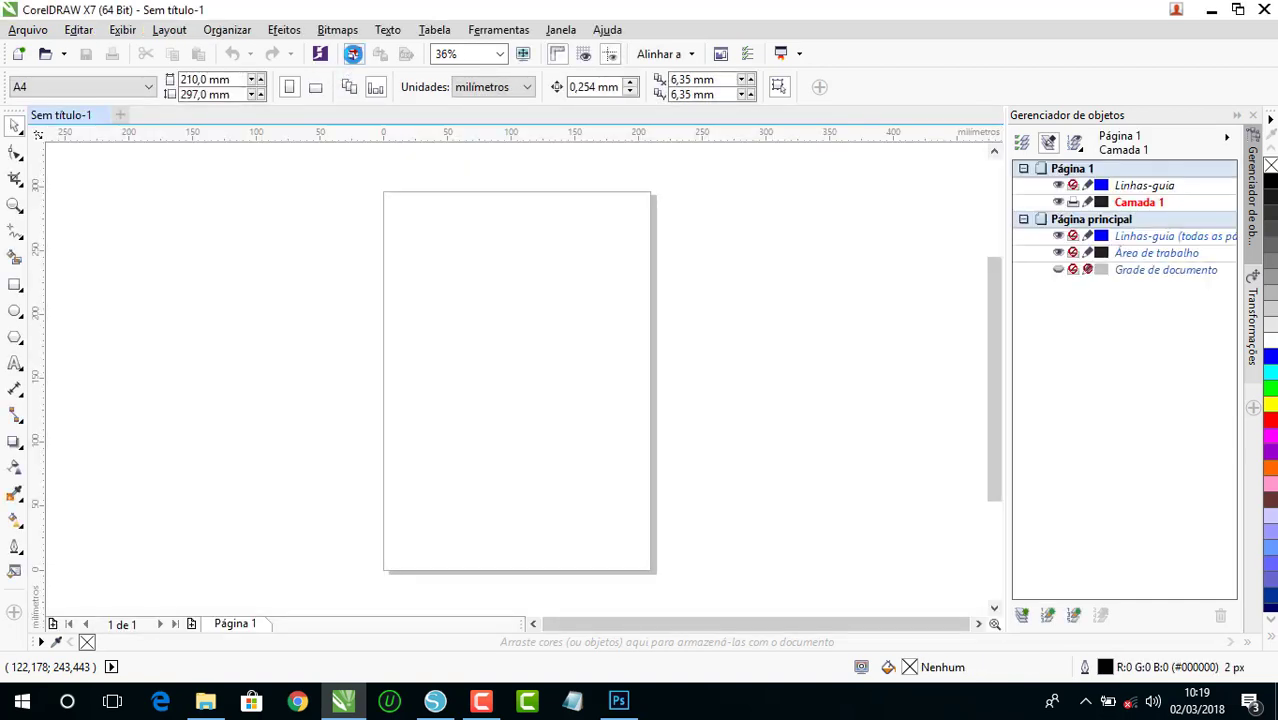
- Import the image Tag Galinha Pintadinha.jpg from the desktop folder and centre it on the page
left_click(352, 53)
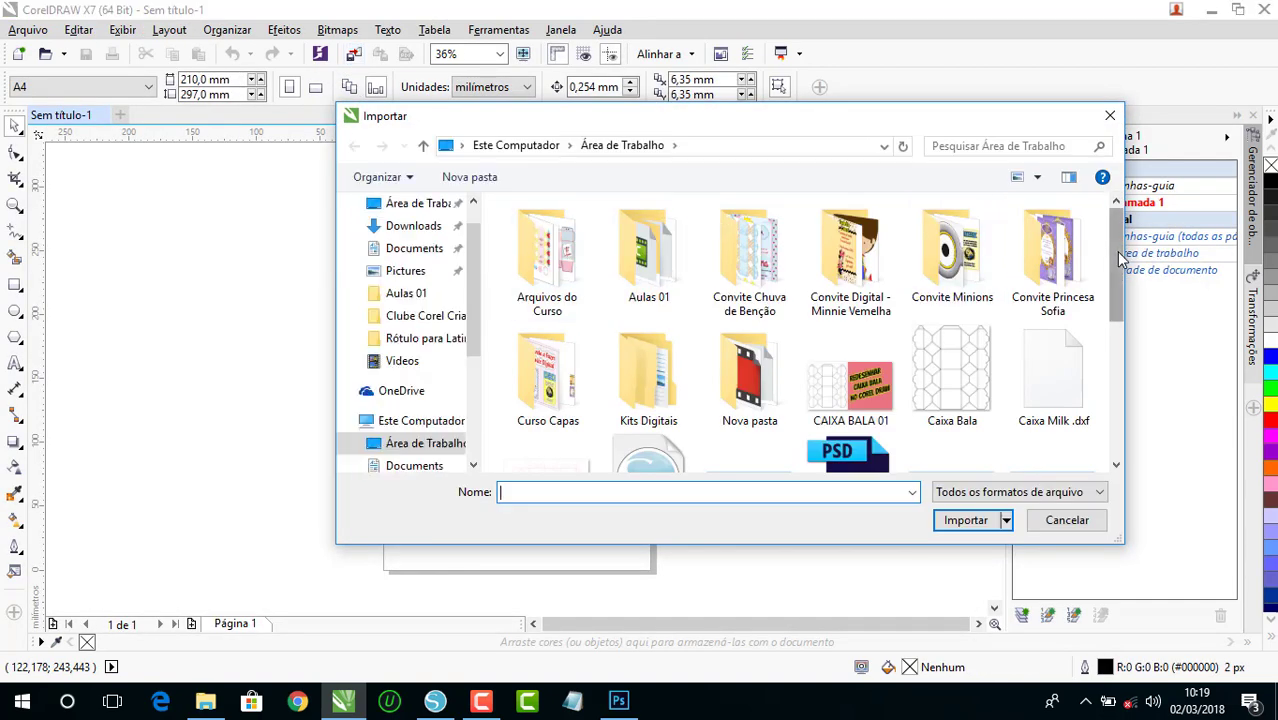
scroll(1104, 382, "down", 3)
left_click(735, 405)
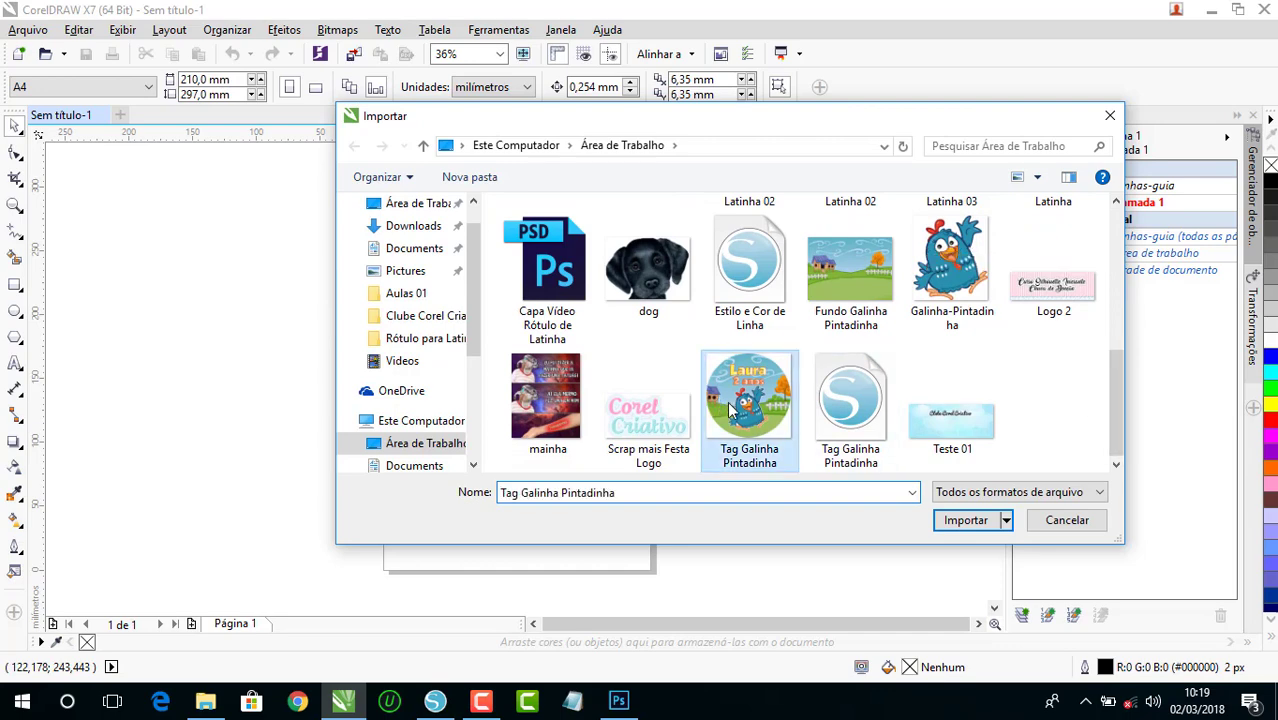
left_click(962, 520)
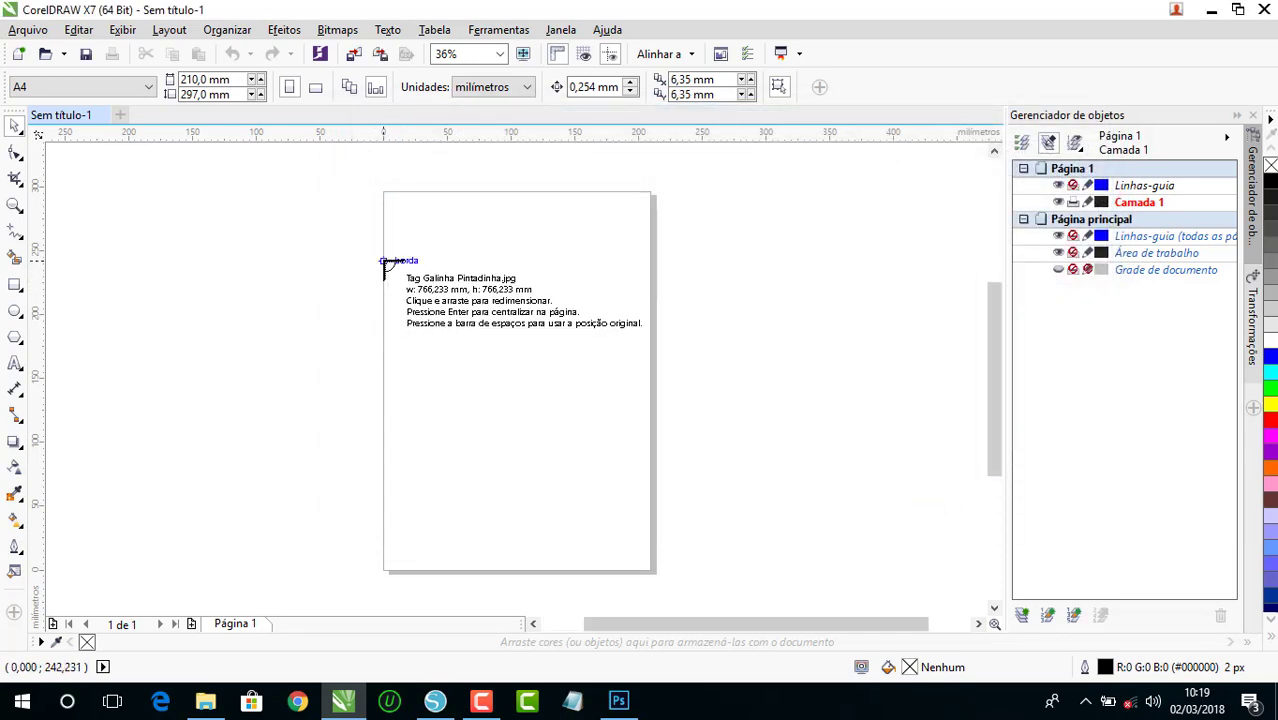
key("Return")
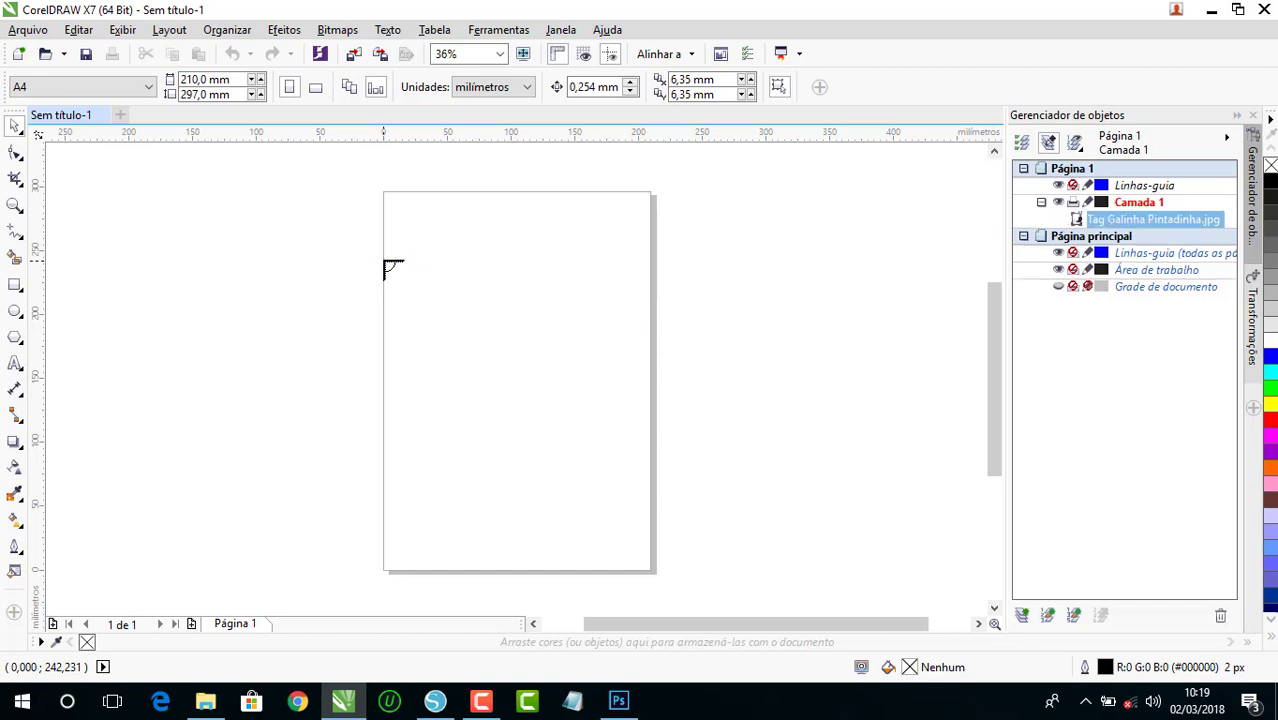
scroll(527, 393, "down", 2)
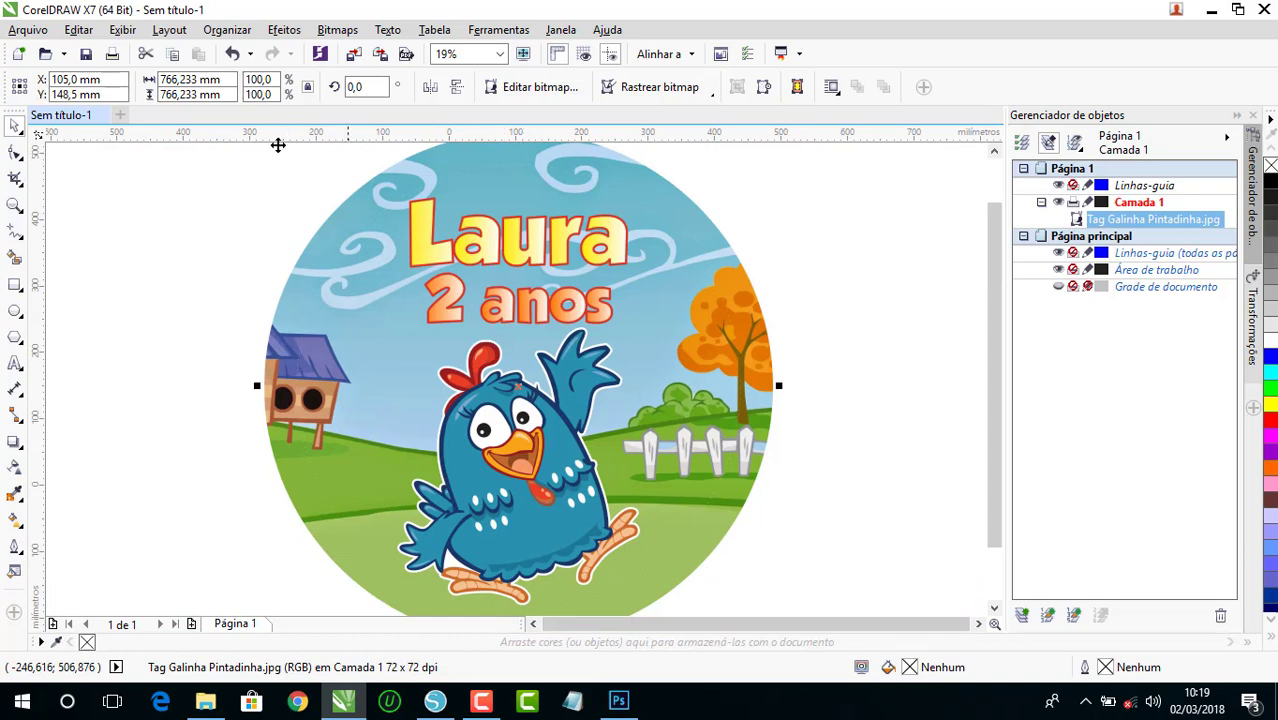
- Resize the round tag image to 54 mm wide with proportions kept and move it to the page's upper left area
left_click(200, 79)
type("54")
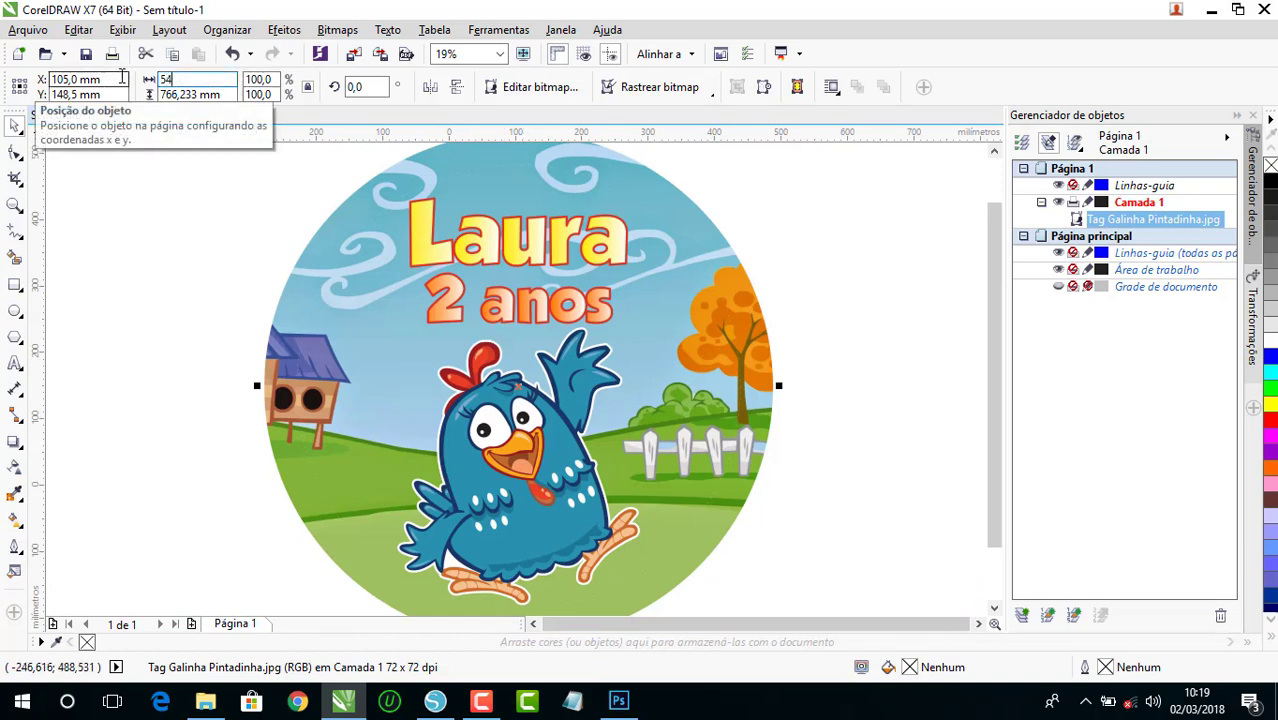
key("Return")
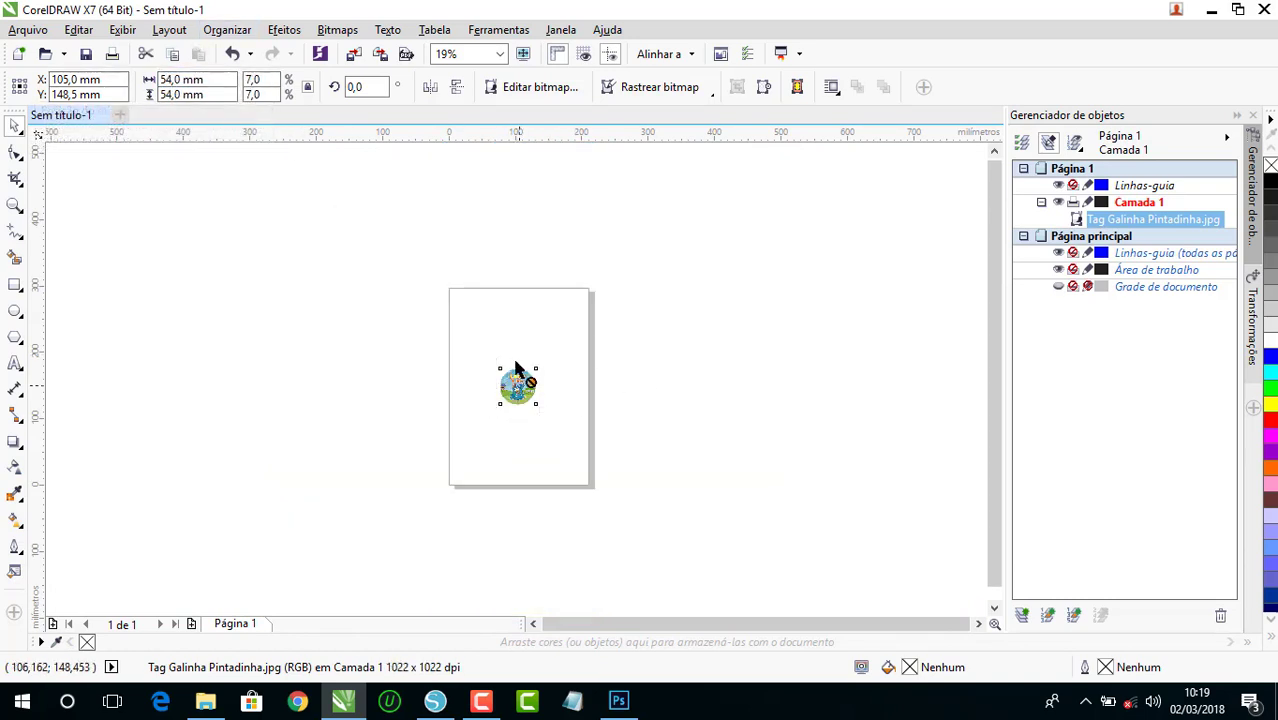
left_click_drag(517, 368, 498, 314)
scroll(498, 328, "up", 4)
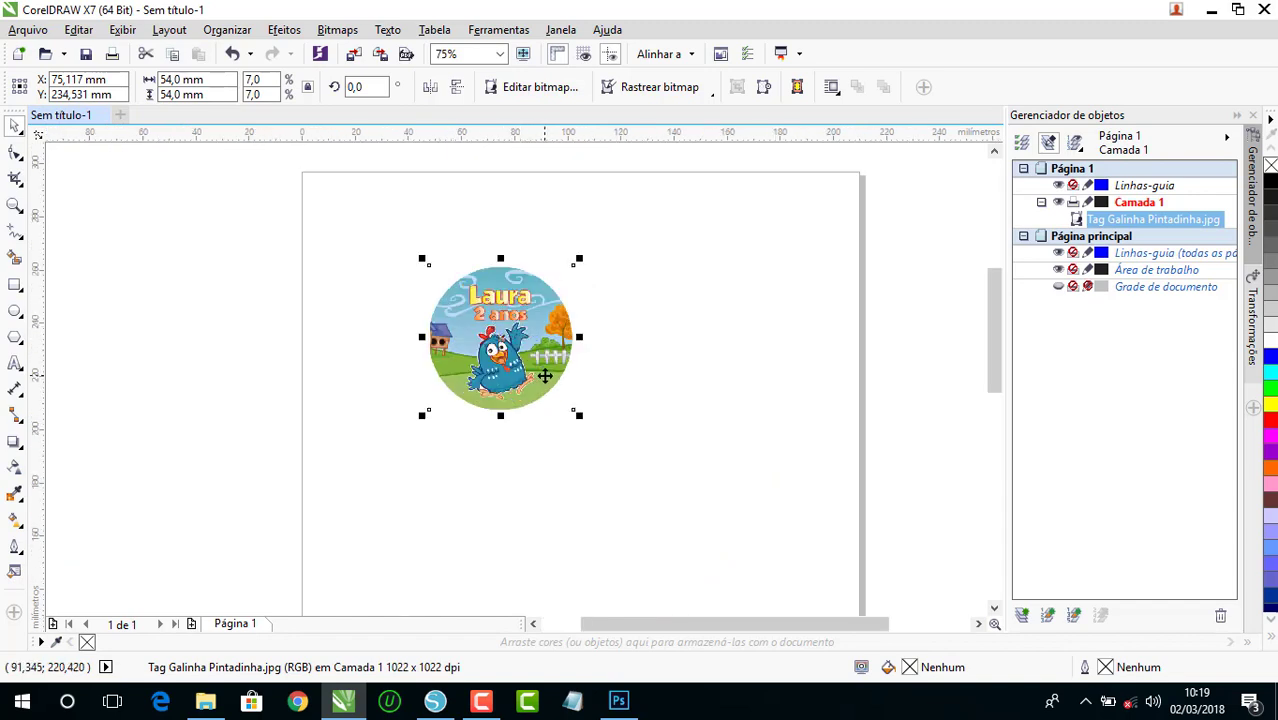
- Switch to Silhouette Studio and set the page's registration marks to the style Tipo 1
left_click(434, 701)
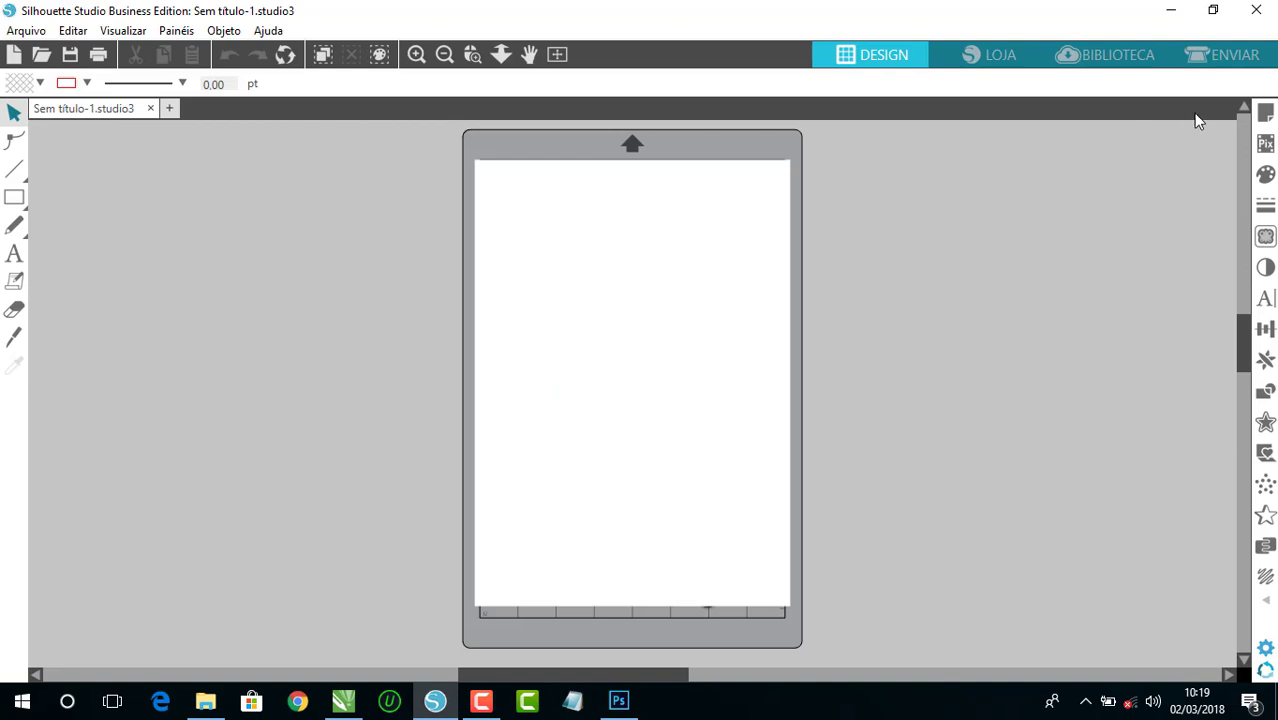
left_click(1266, 116)
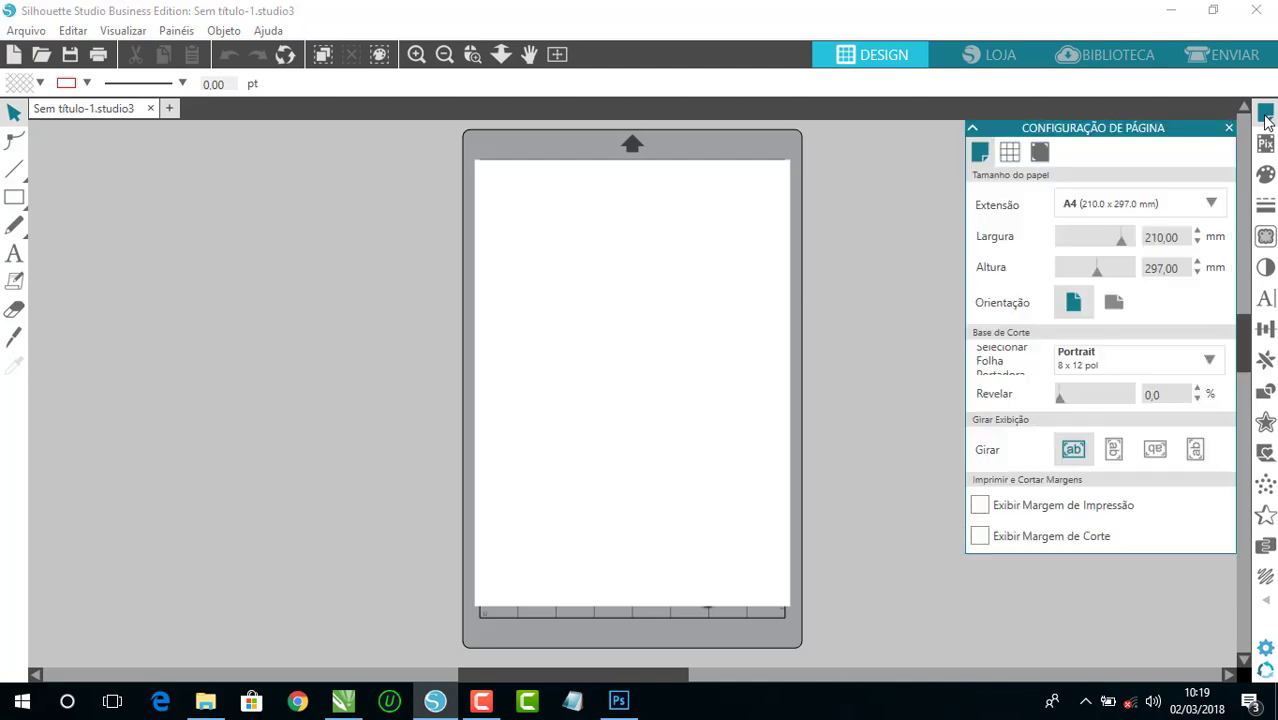
left_click(1040, 152)
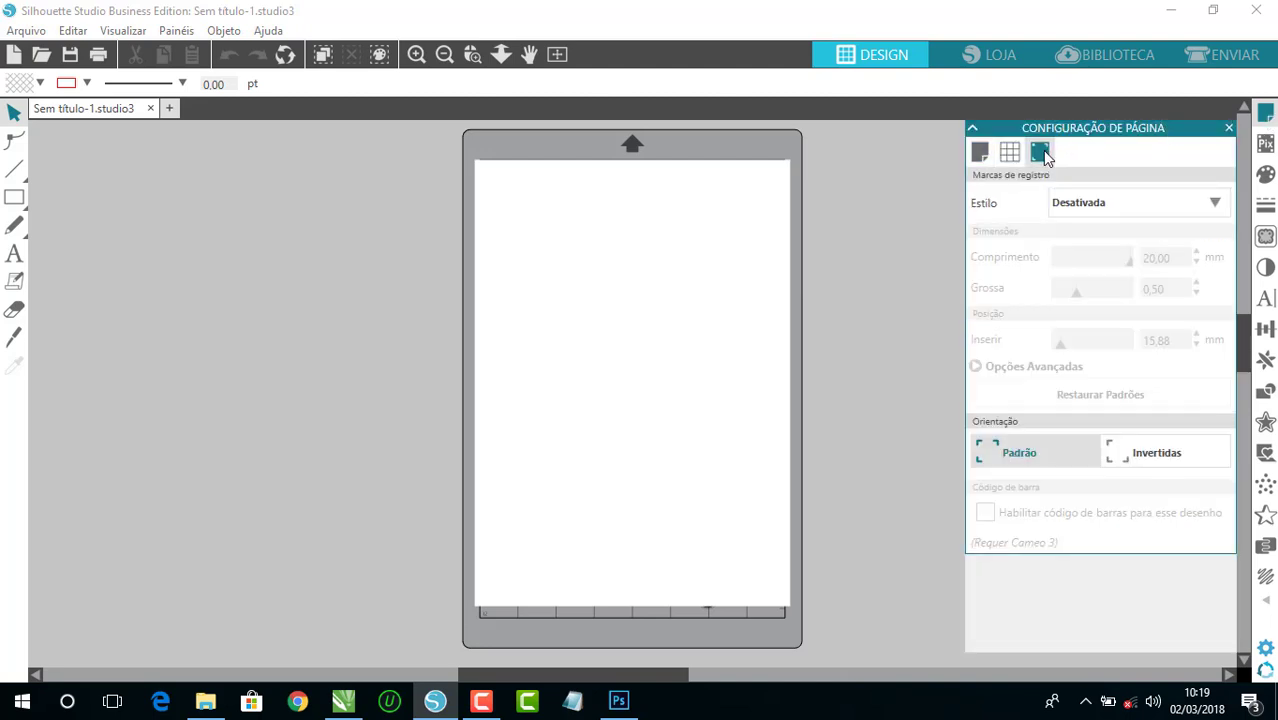
left_click(1215, 205)
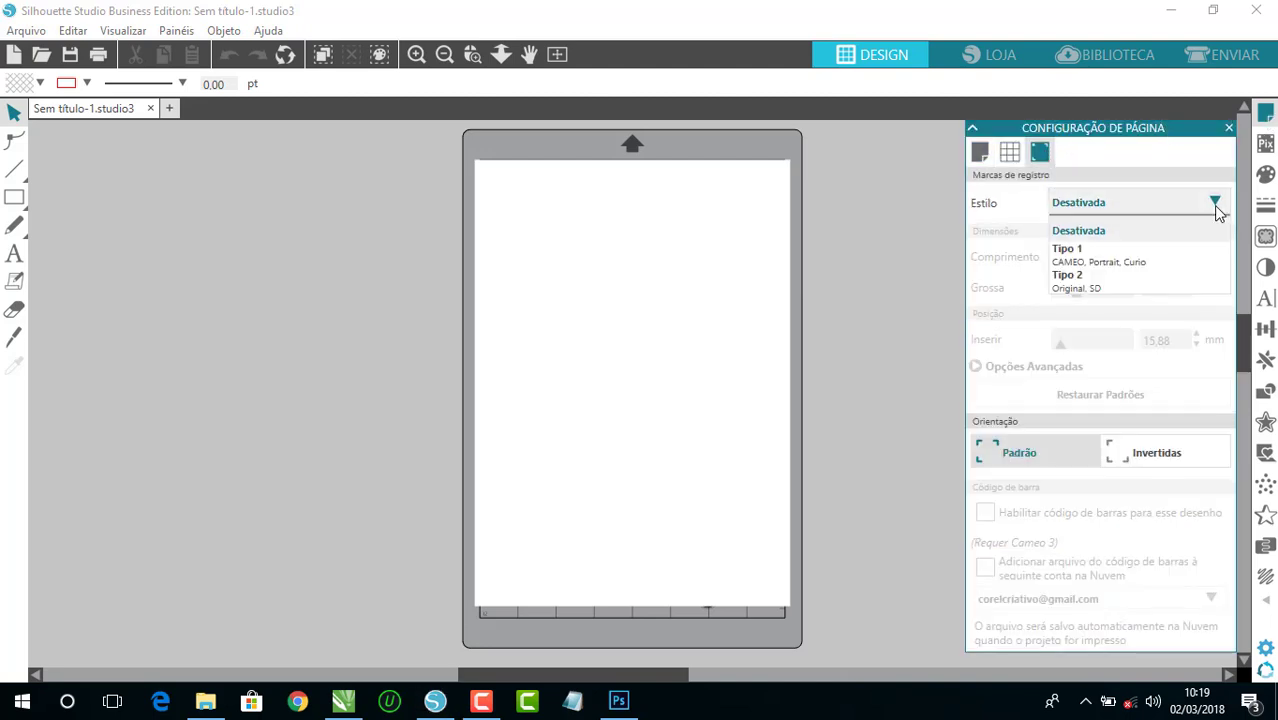
left_click(1172, 258)
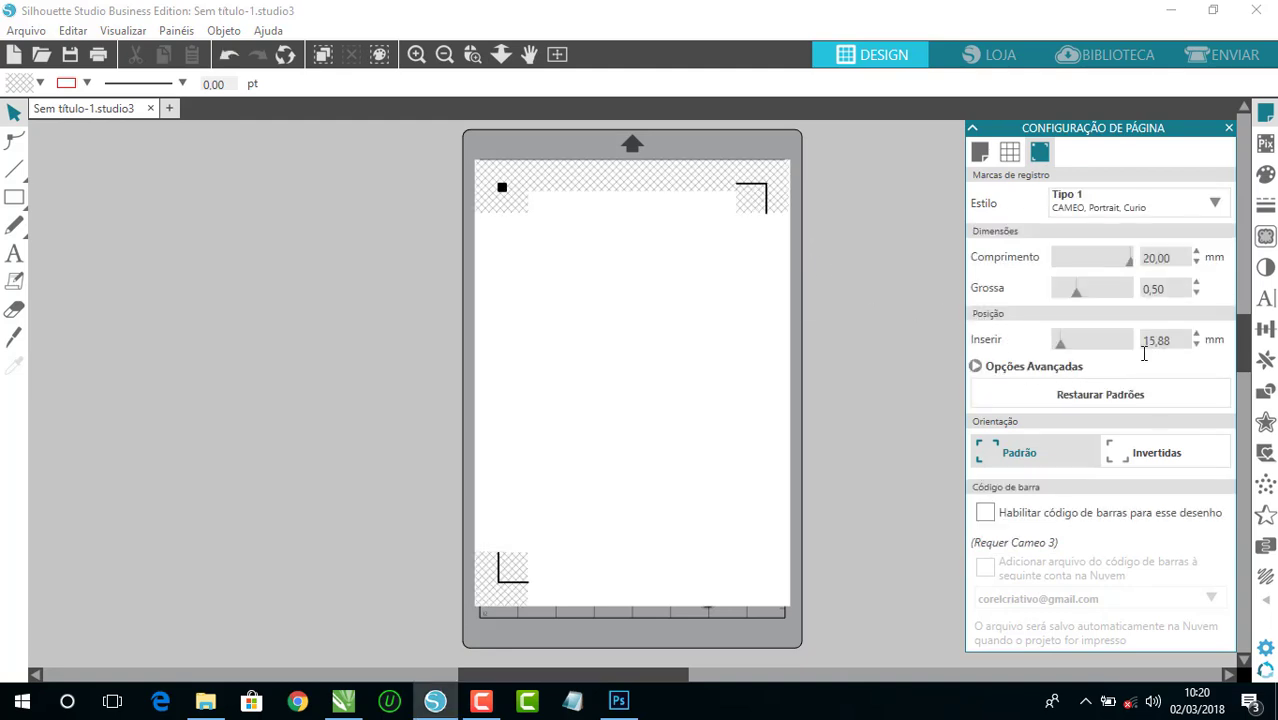
- Set the registration mark insets to 10 mm for the left and right and 14 mm for the top and bottom, and display the cut margin
left_click(1019, 369)
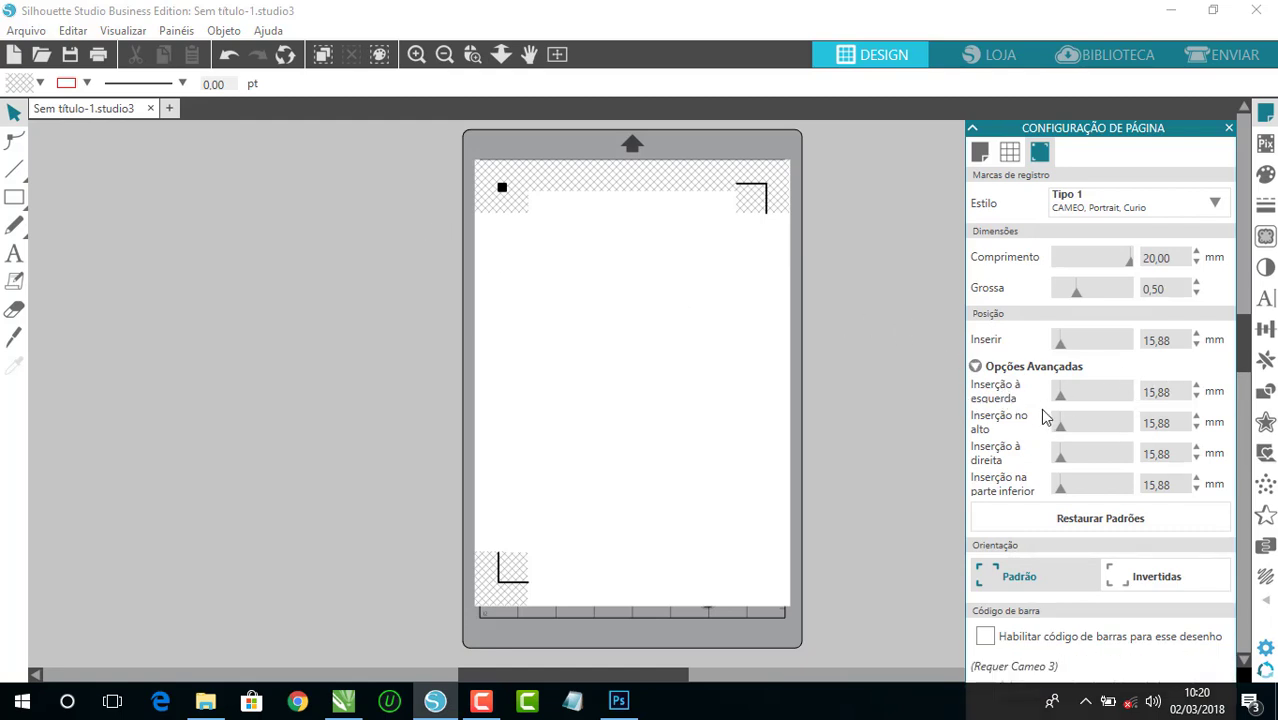
left_click_drag(1062, 402, 1020, 412)
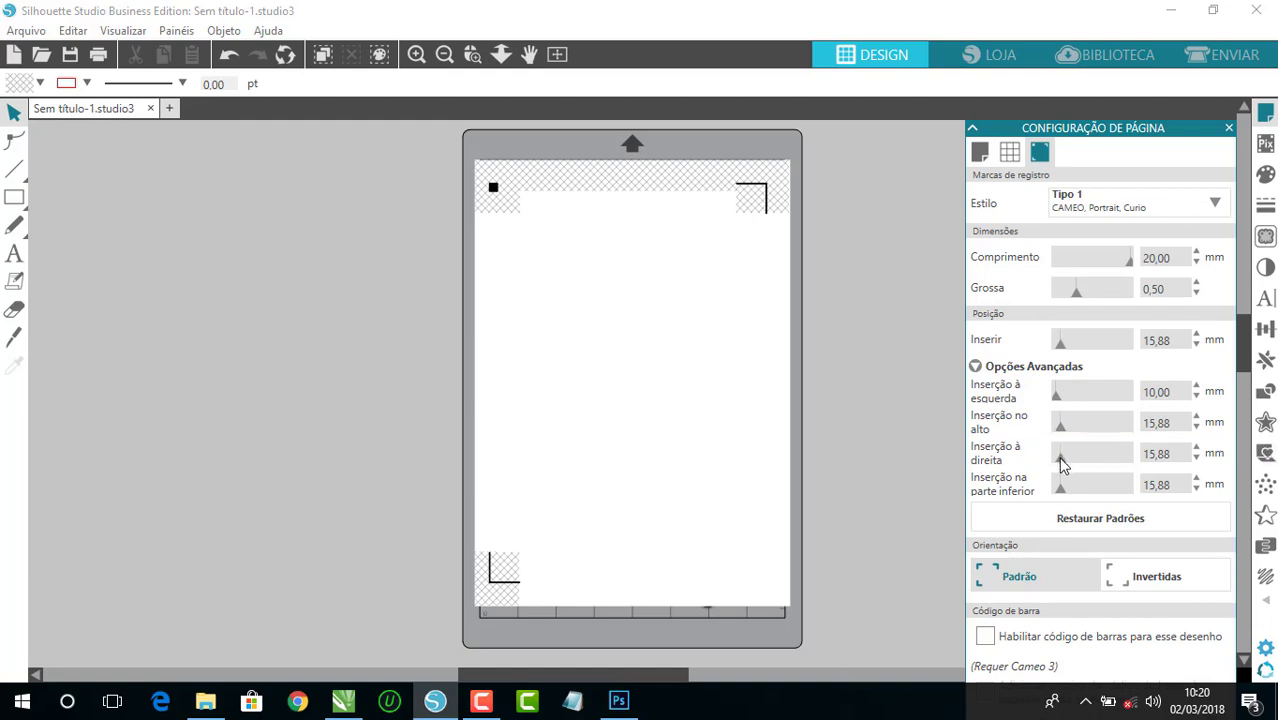
left_click(1131, 427)
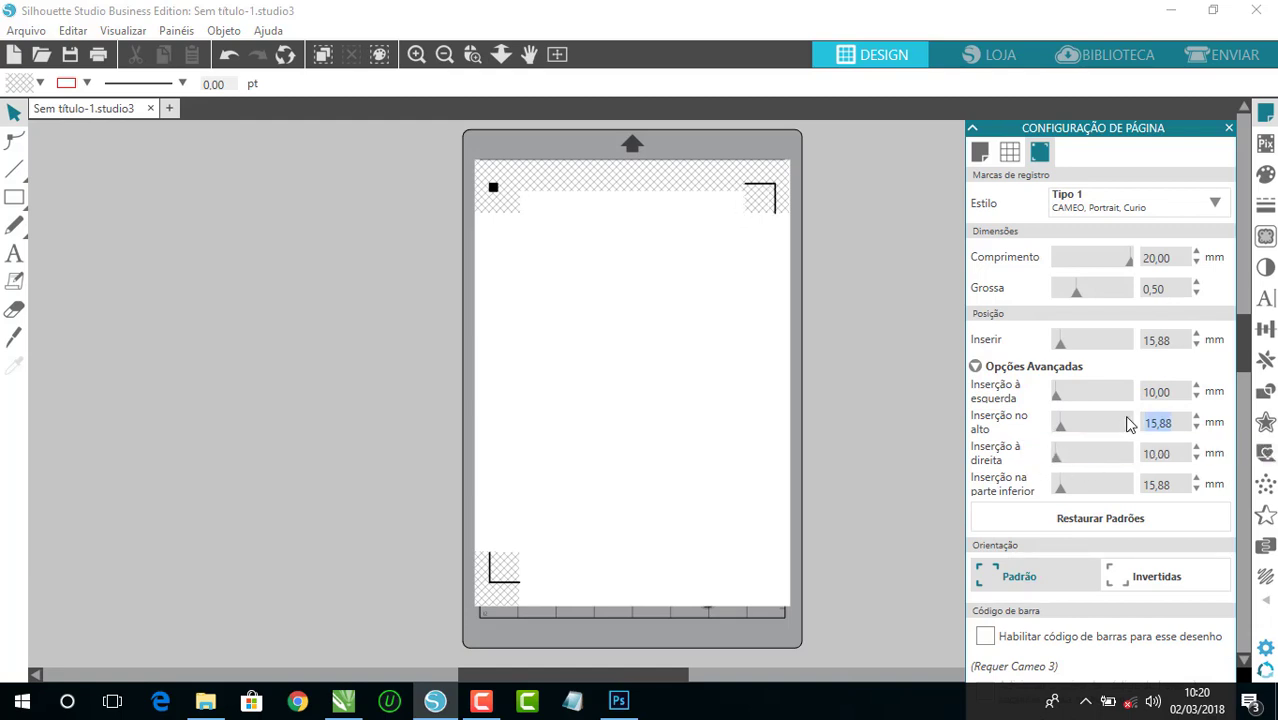
type("14")
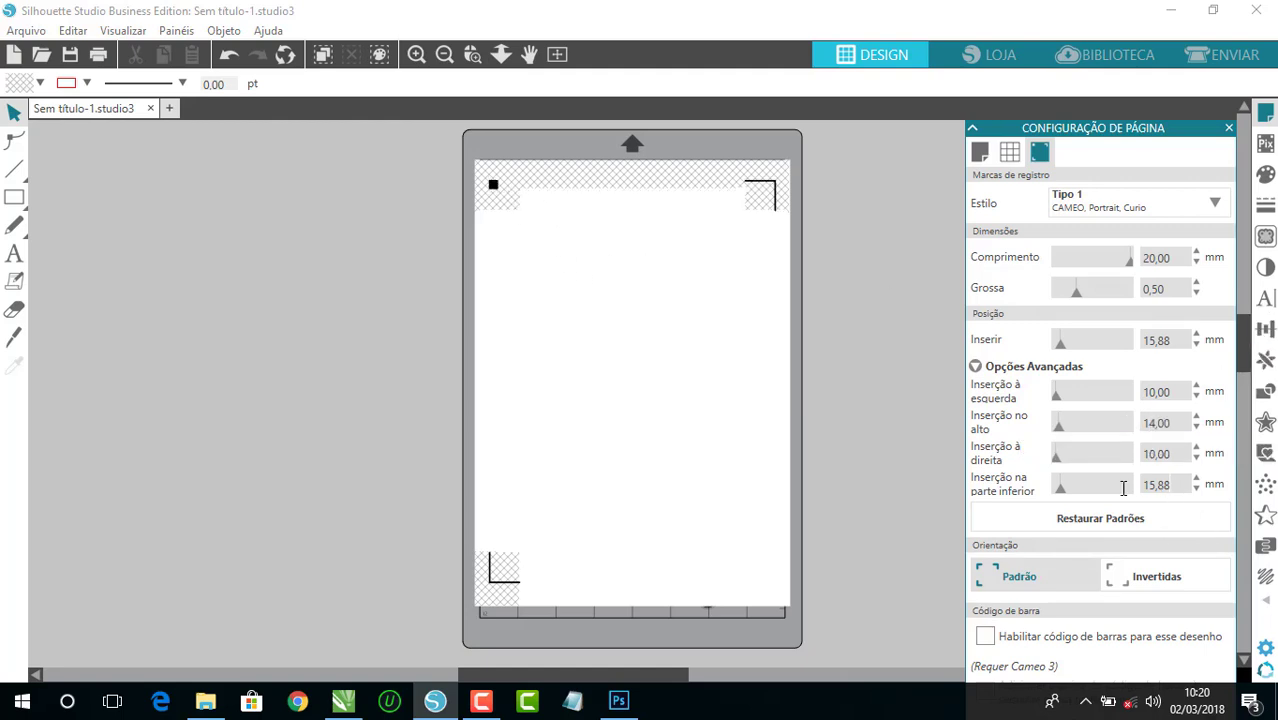
type("14,00")
left_click(981, 155)
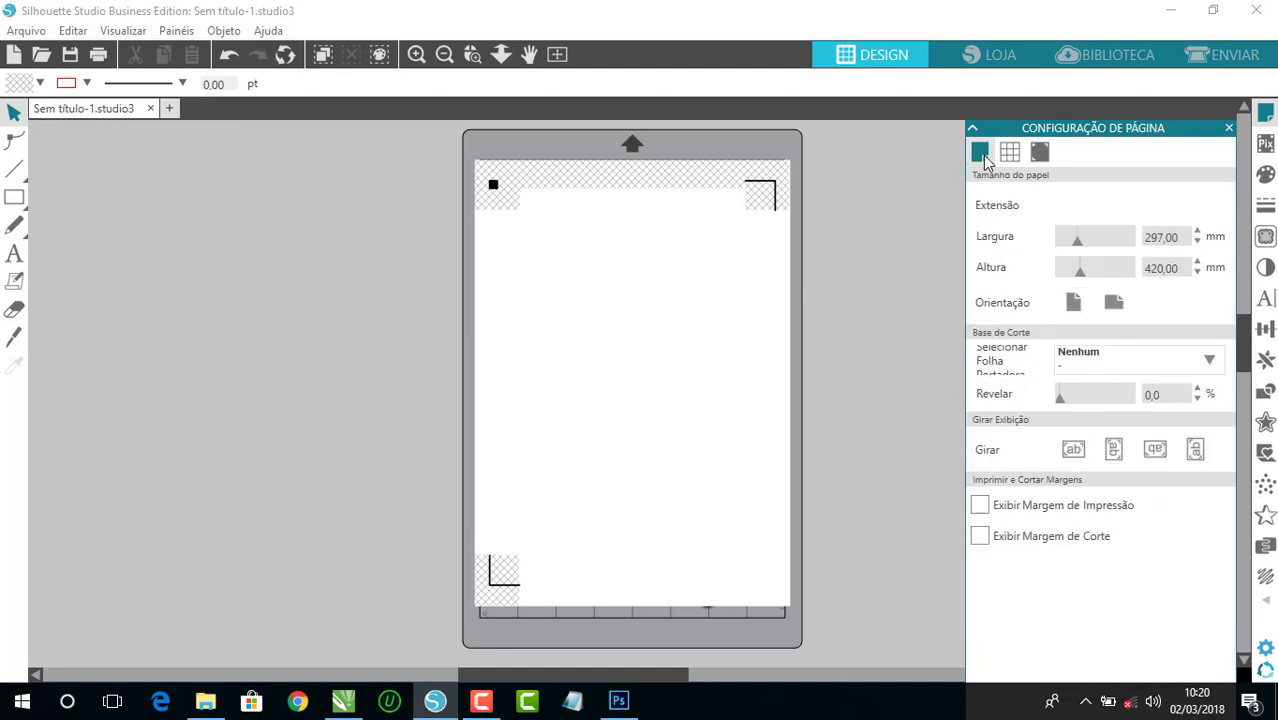
left_click(980, 537)
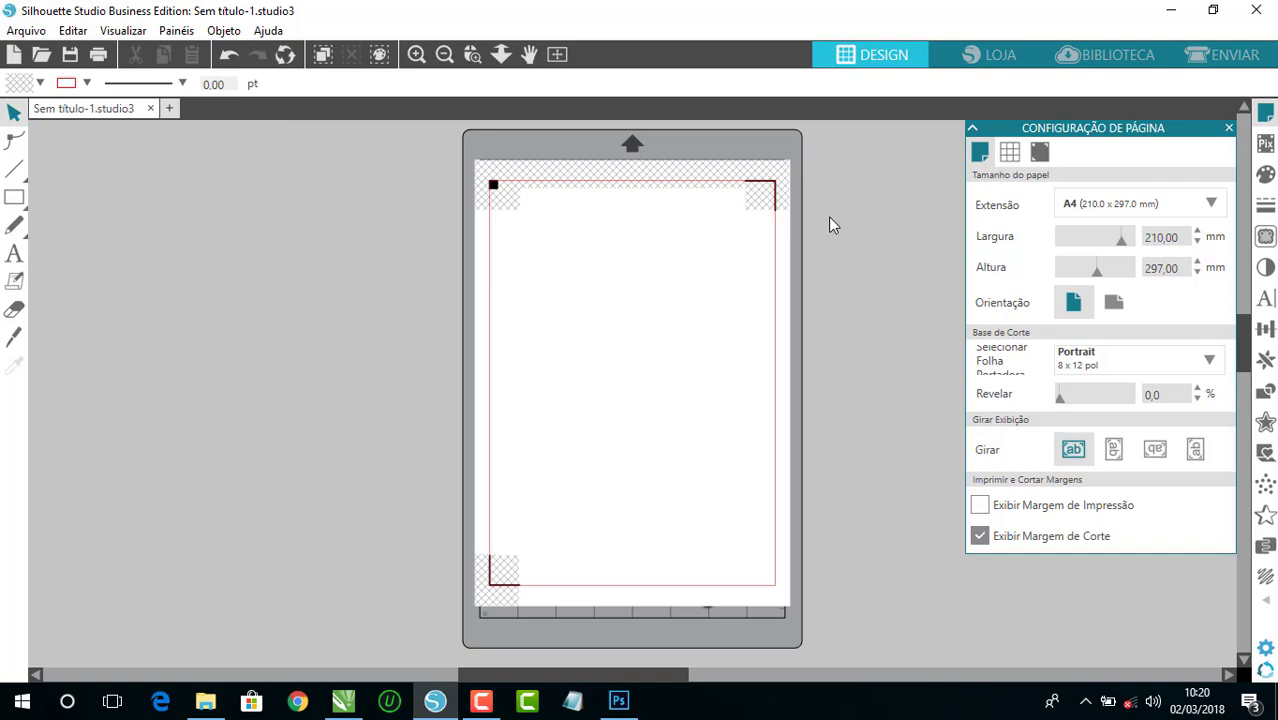
- Switch to CorelDRAW, paste the screenshot of the Silhouette page and place it beside the A4 page
left_click(343, 700)
left_click(600, 300)
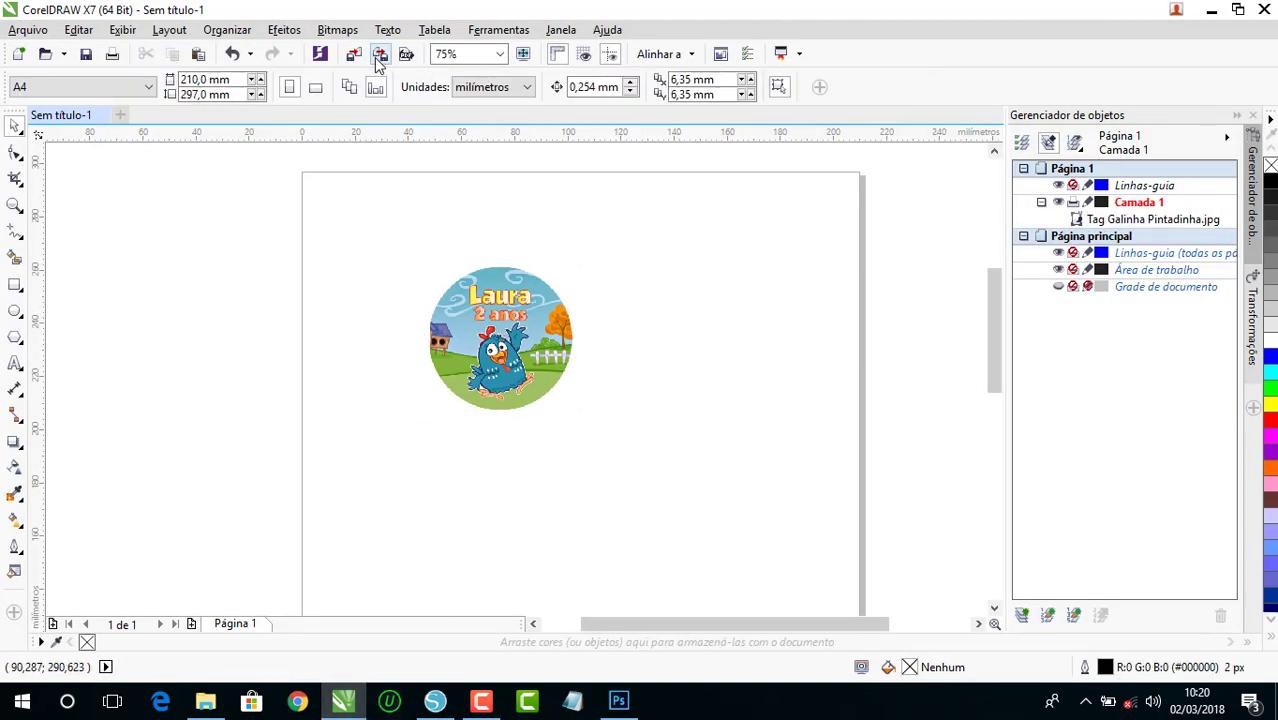
key("ctrl+v")
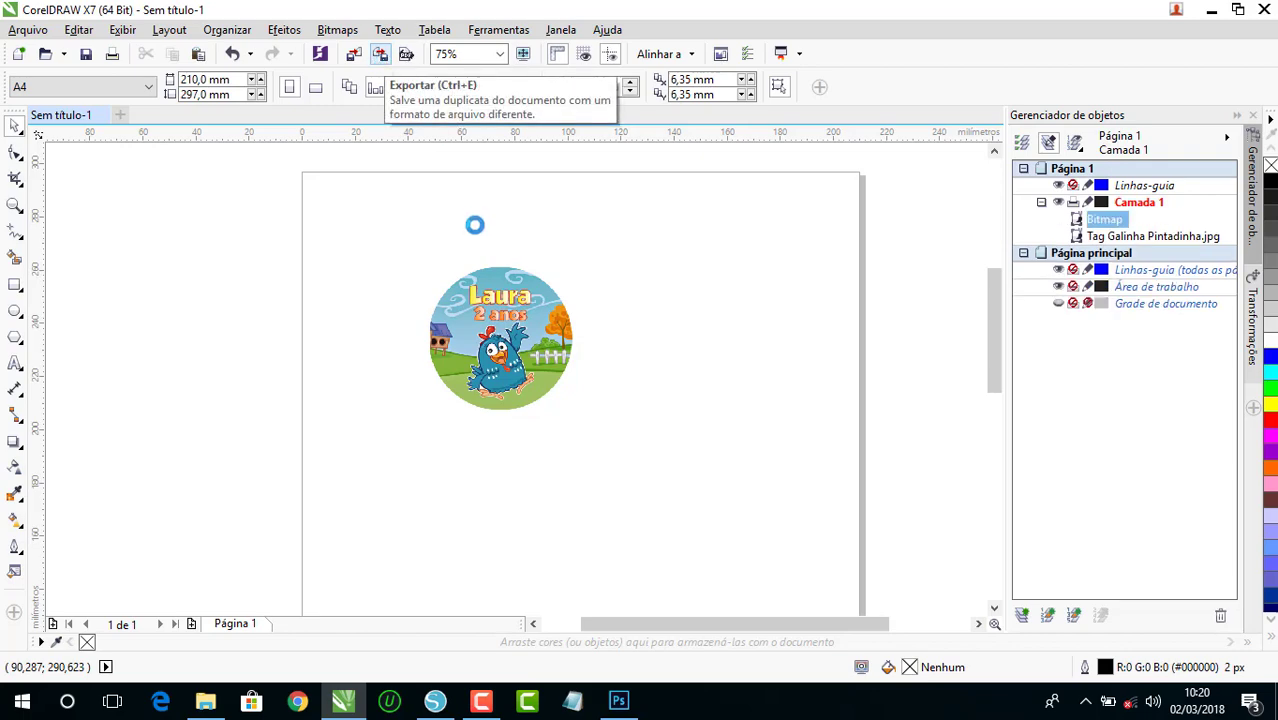
scroll(321, 287, "down", 2)
left_click_drag(321, 287, 633, 299)
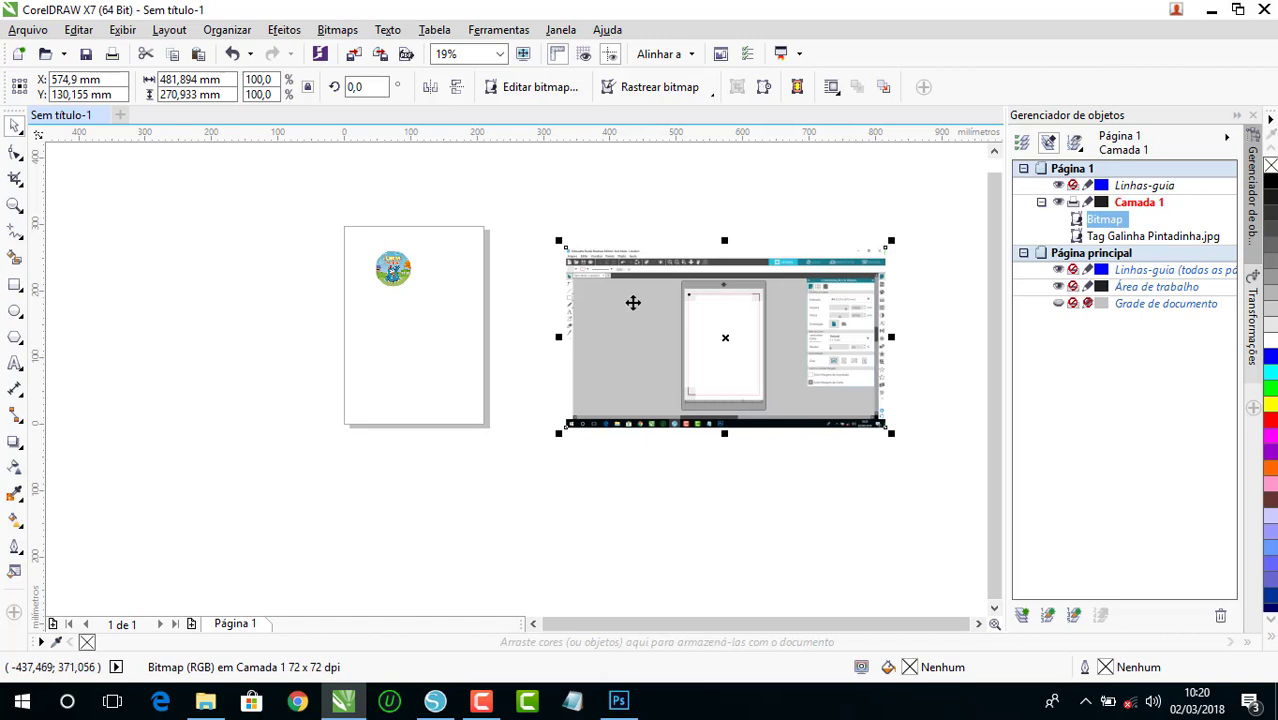
left_click(218, 392)
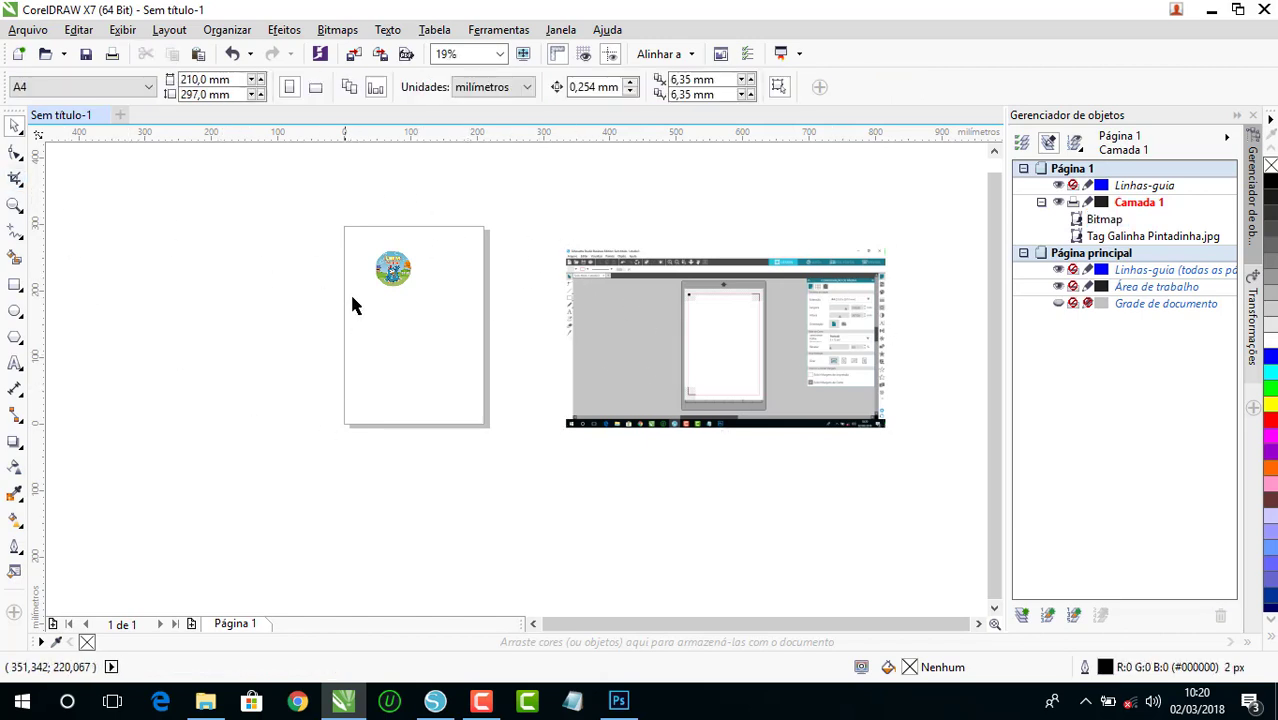
- Crop the pasted screenshot to the cutting mat area, about 140 x 196 mm
left_click(708, 330)
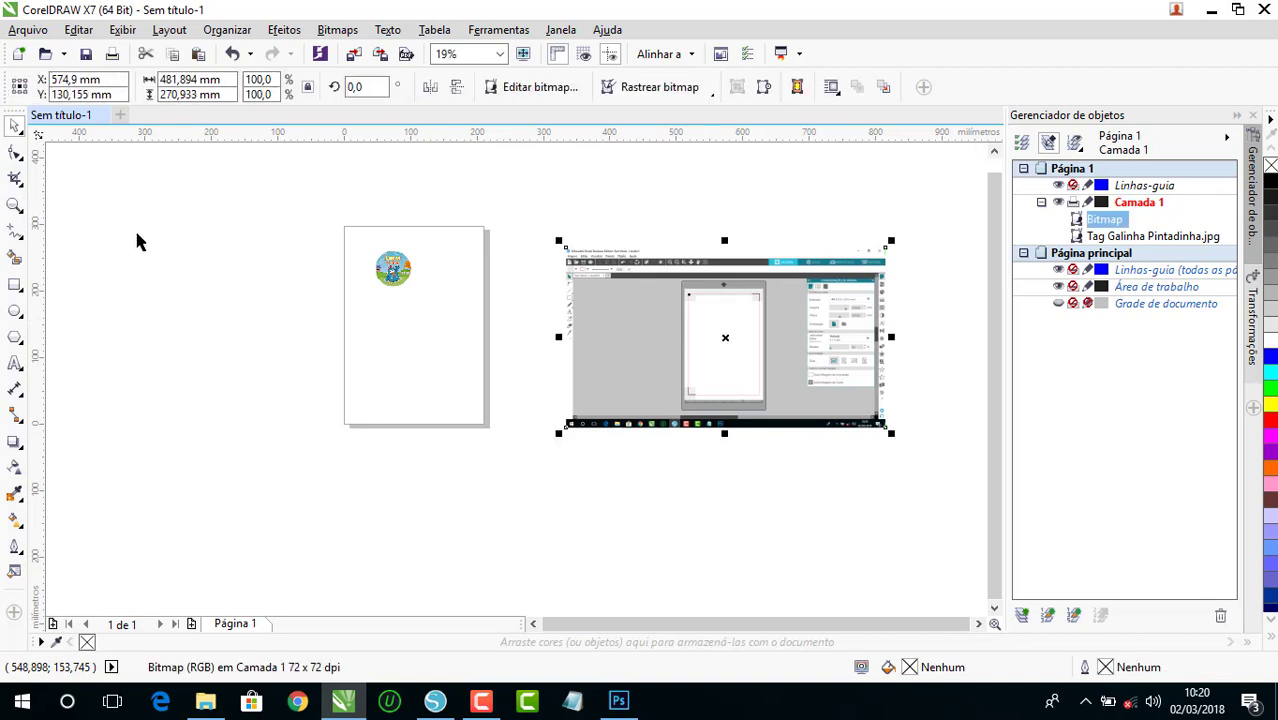
left_click(15, 178)
left_click_drag(679, 281, 772, 408)
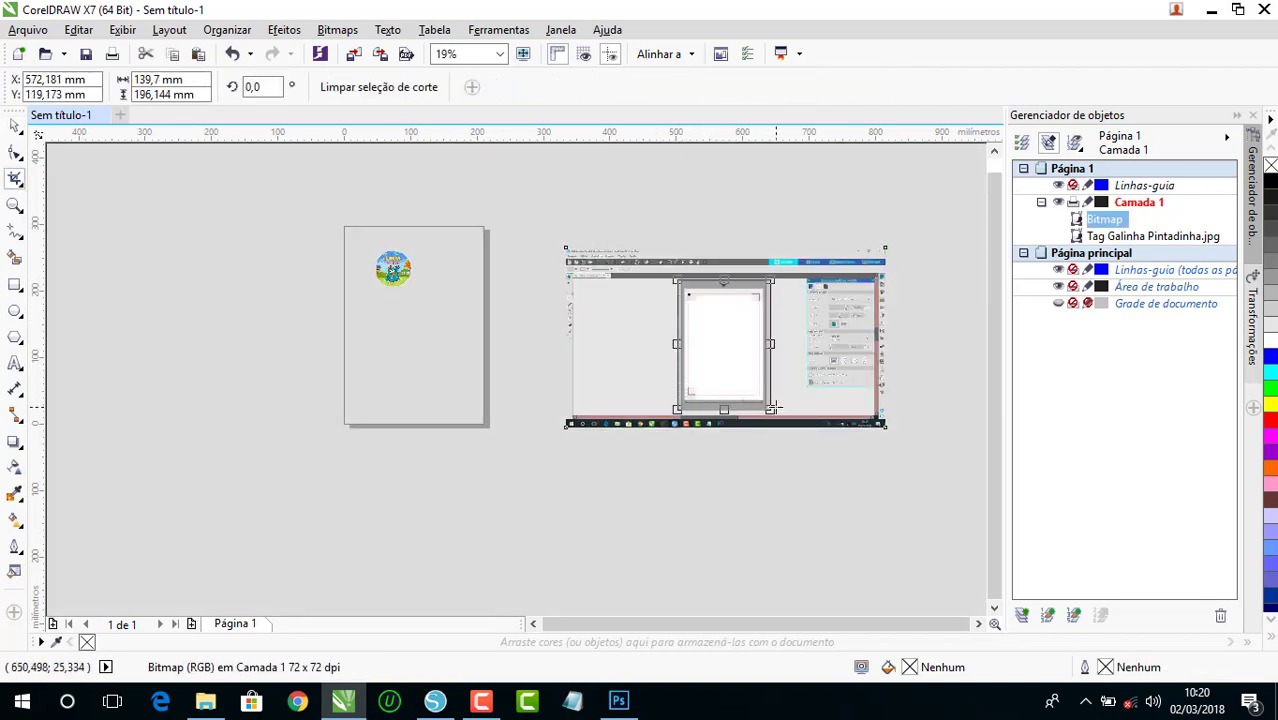
key("Return")
- Move the cropped mat bitmap right next to the A4 page
left_click(15, 126)
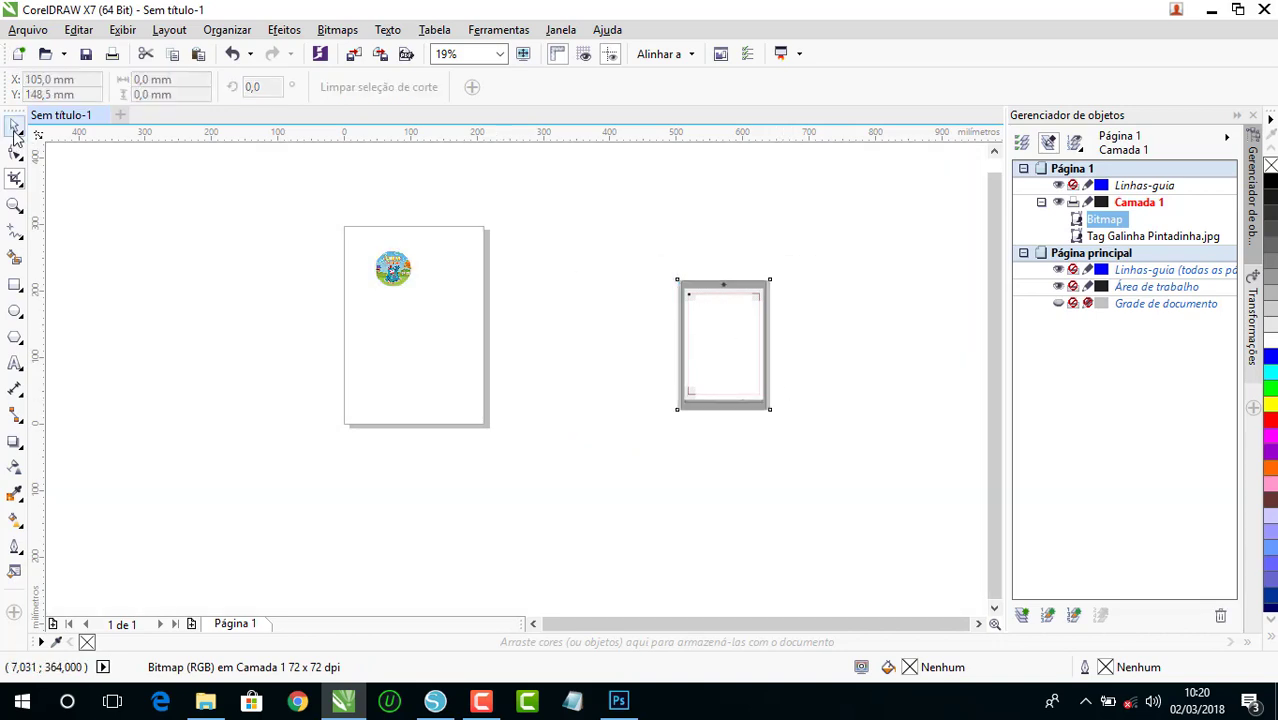
left_click_drag(713, 326, 531, 308)
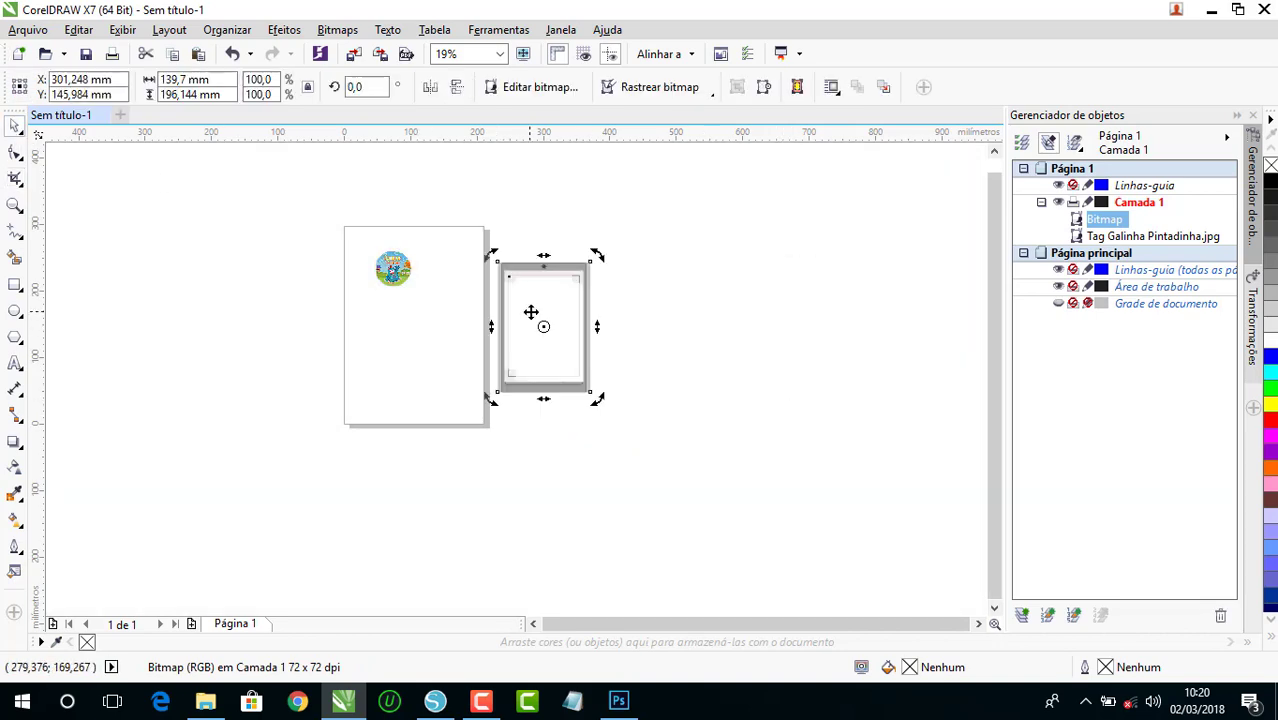
scroll(550, 284, "up", 5)
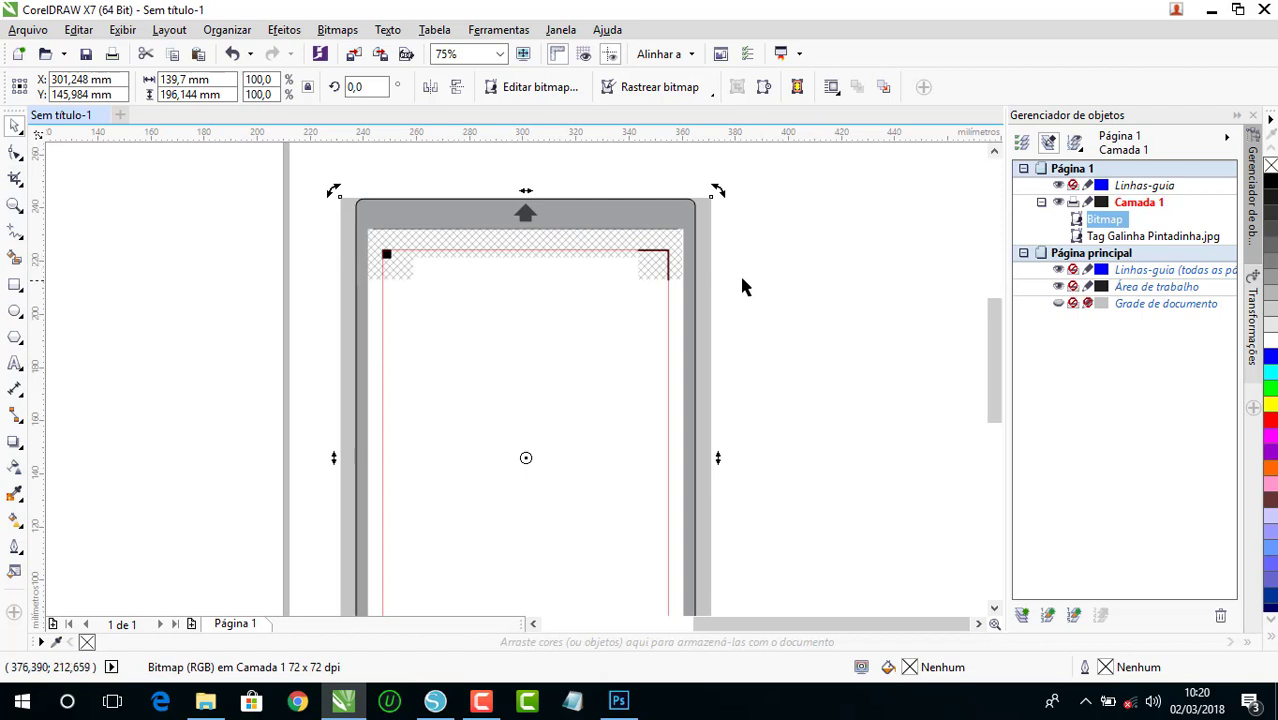
left_click(806, 279)
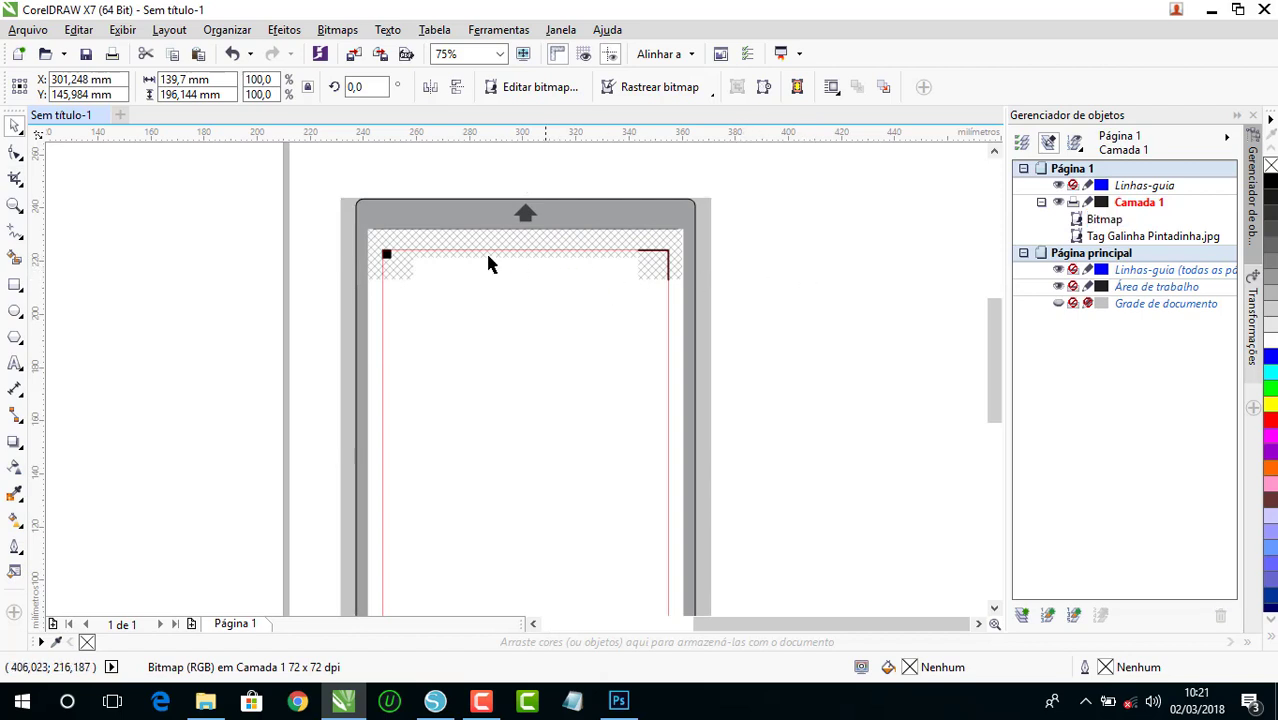
- Trim the mat bitmap with the Shape tool by moving its edge nodes inward to the borders of the white sheet, about 119 x 169 mm
scroll(438, 222, "down", 3)
left_click(438, 232)
left_click(15, 152)
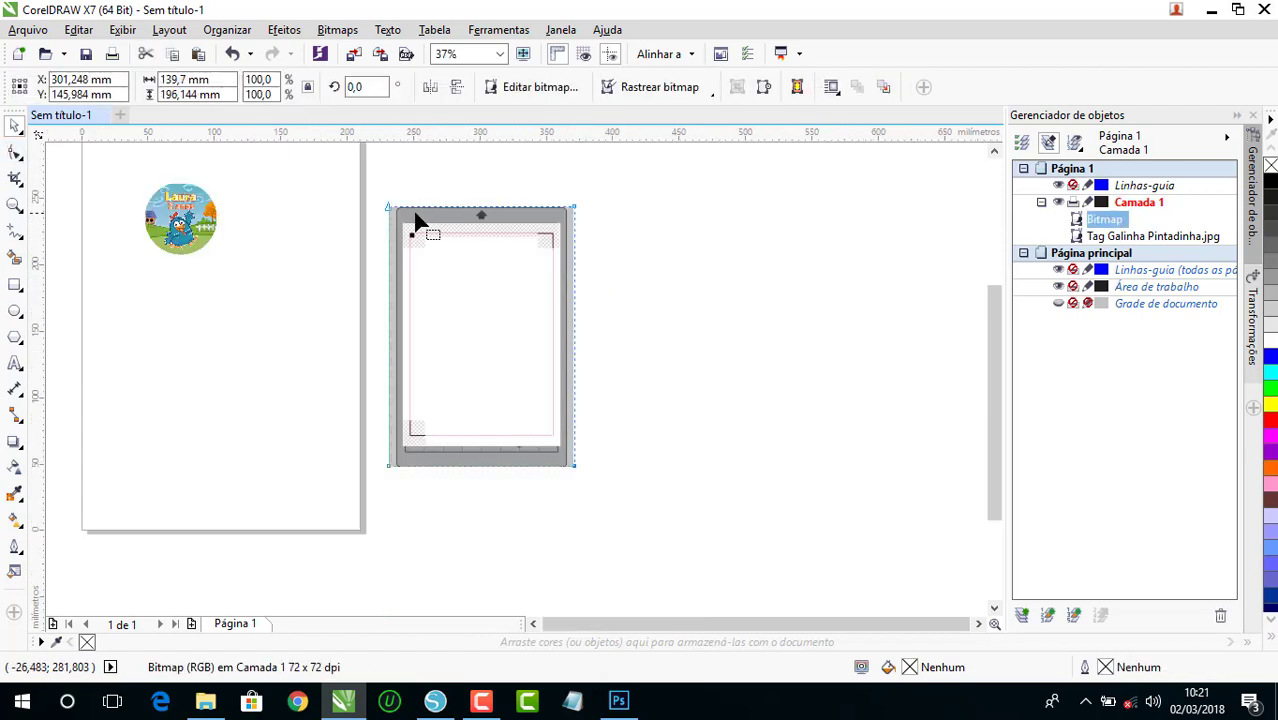
scroll(416, 222, "up", 3)
left_click_drag(351, 177, 731, 231)
scroll(993, 400, "down", 3)
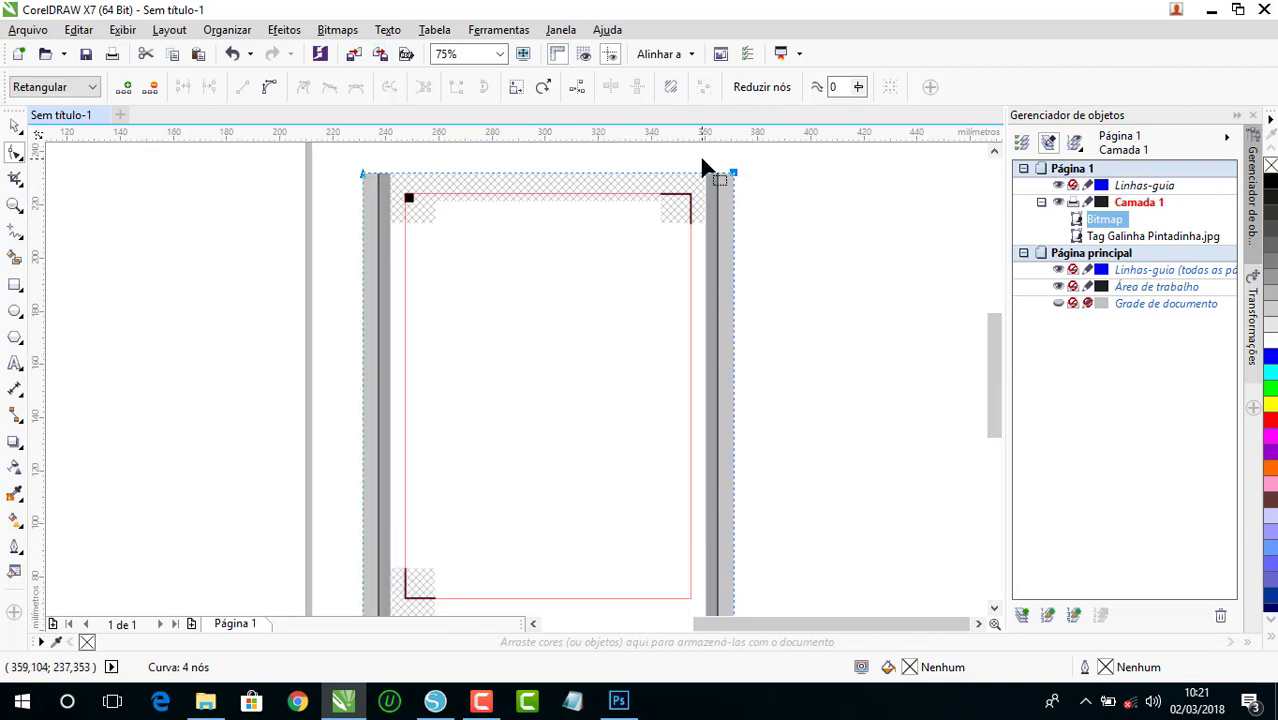
left_click_drag(703, 165, 784, 240)
scroll(776, 285, "down", 2)
left_click_drag(727, 205, 741, 478)
left_click_drag(526, 187, 741, 450)
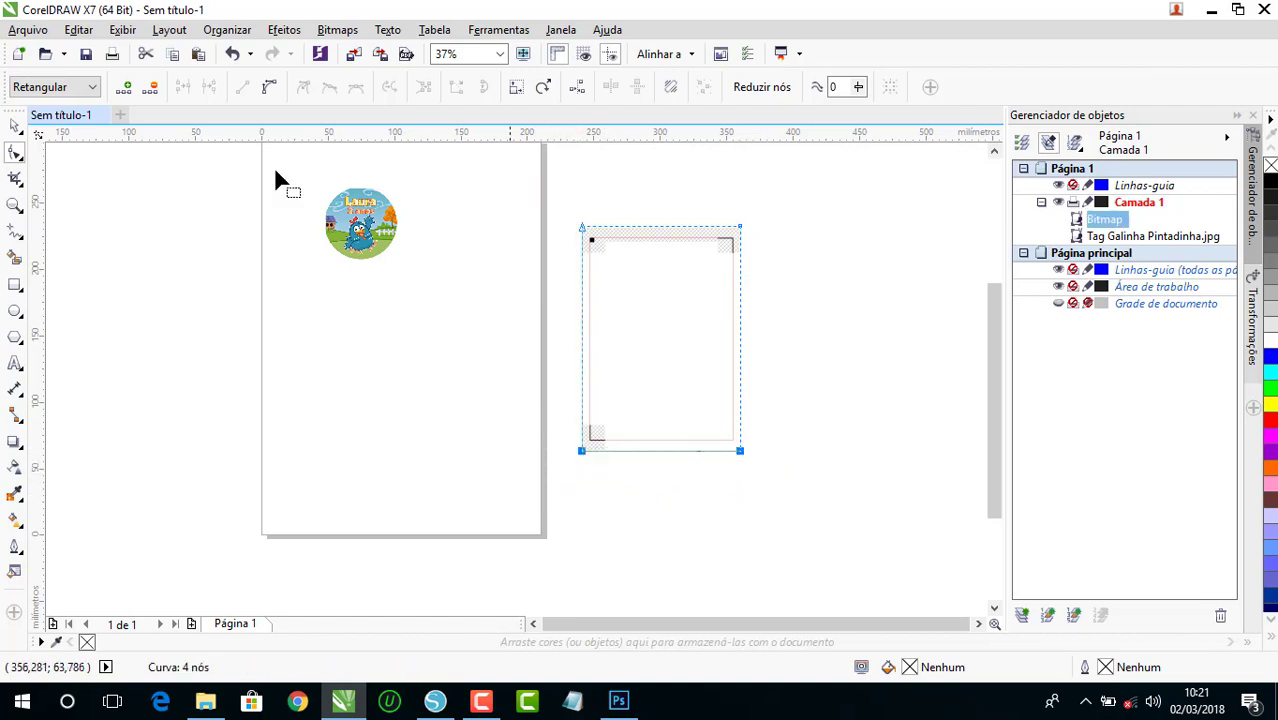
left_click(15, 125)
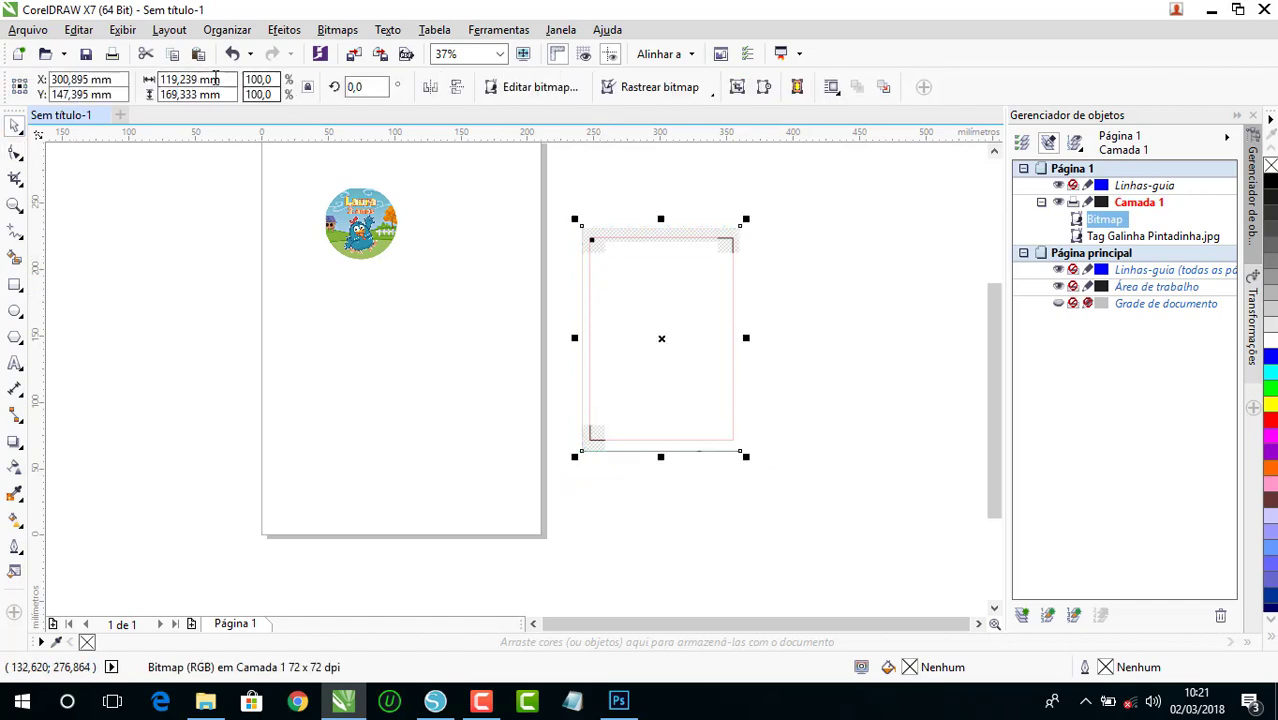
- Resize the mat bitmap to 210 x 297 mm and centre it on the A4 page
left_click(215, 80)
type("210")
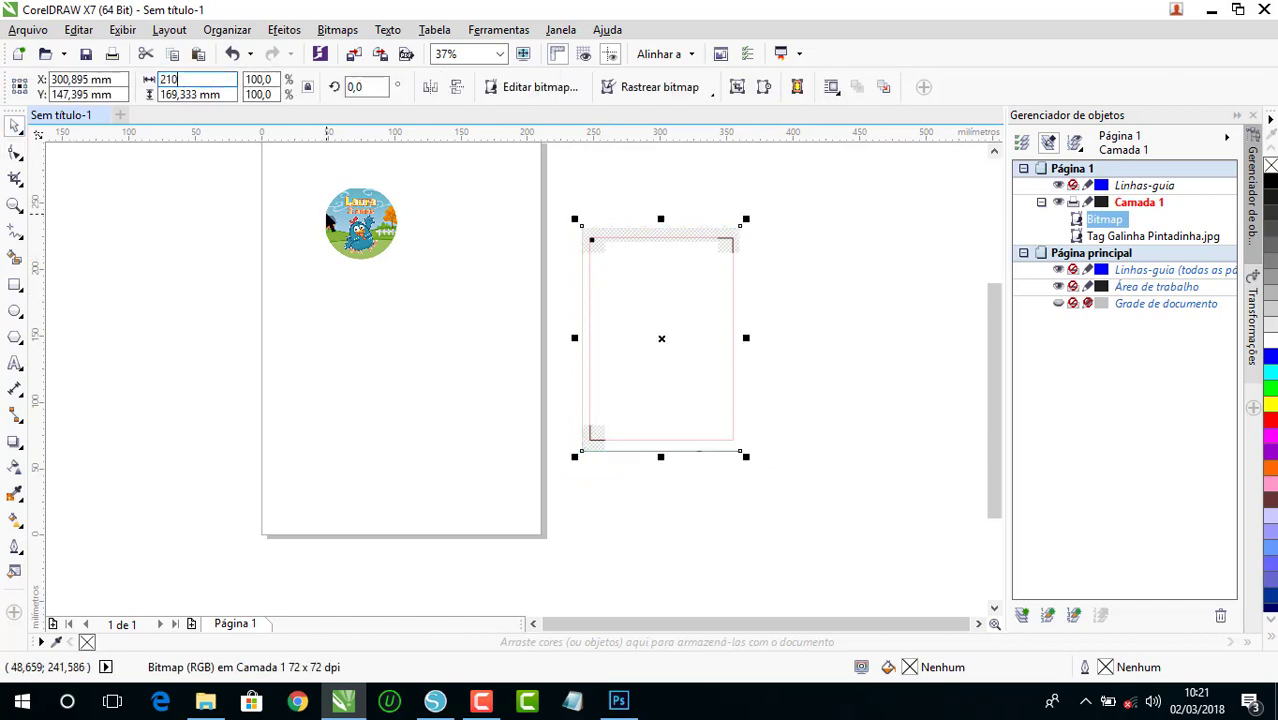
key("Return")
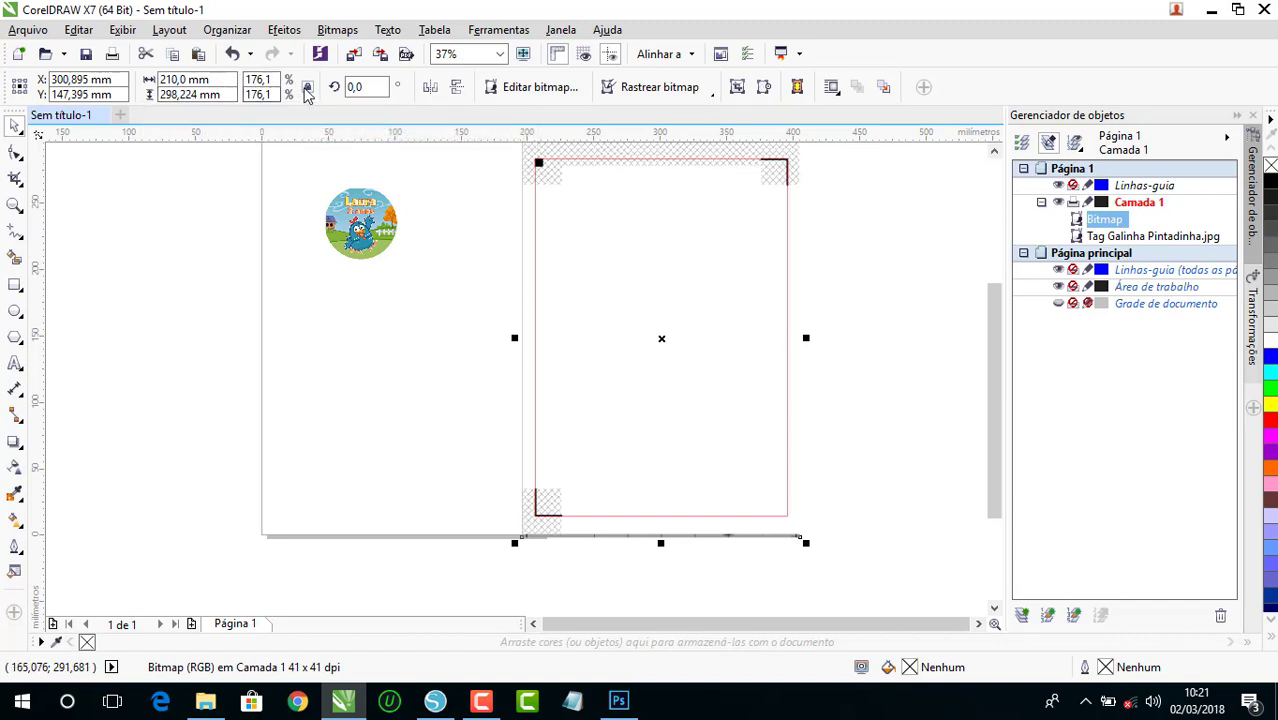
triple_click(180, 95)
type("297")
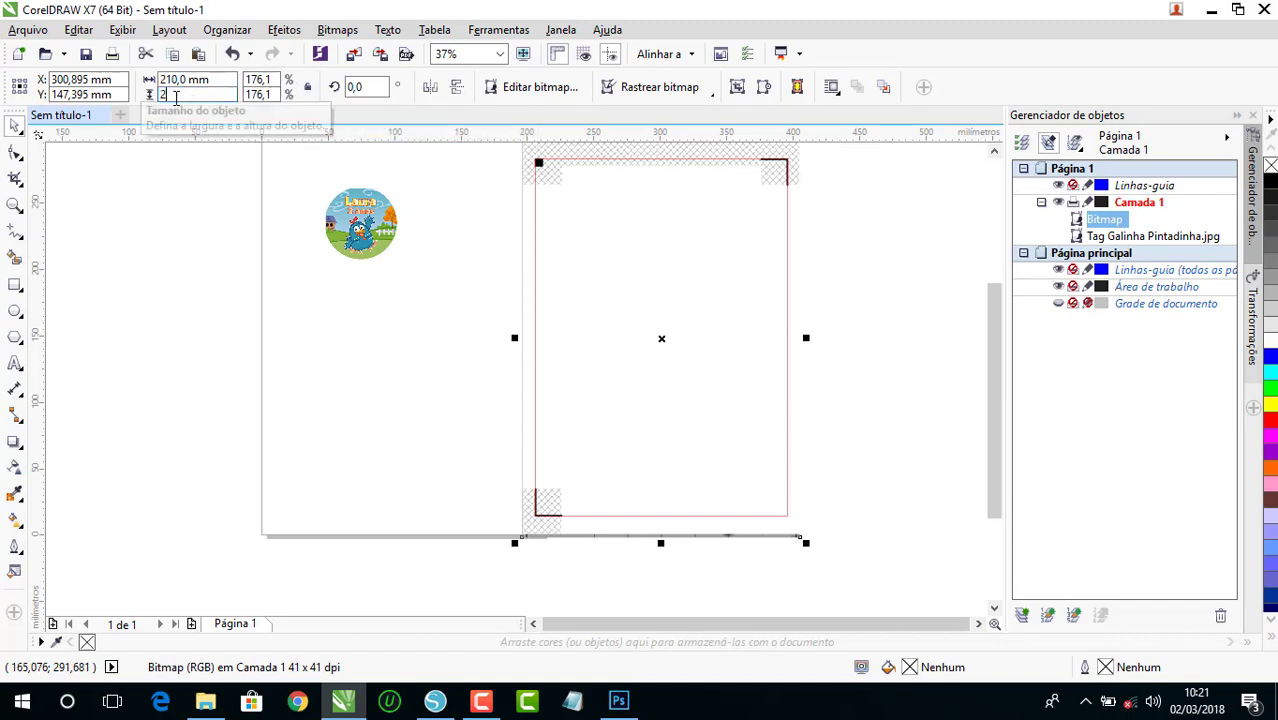
key("Return")
key("p")
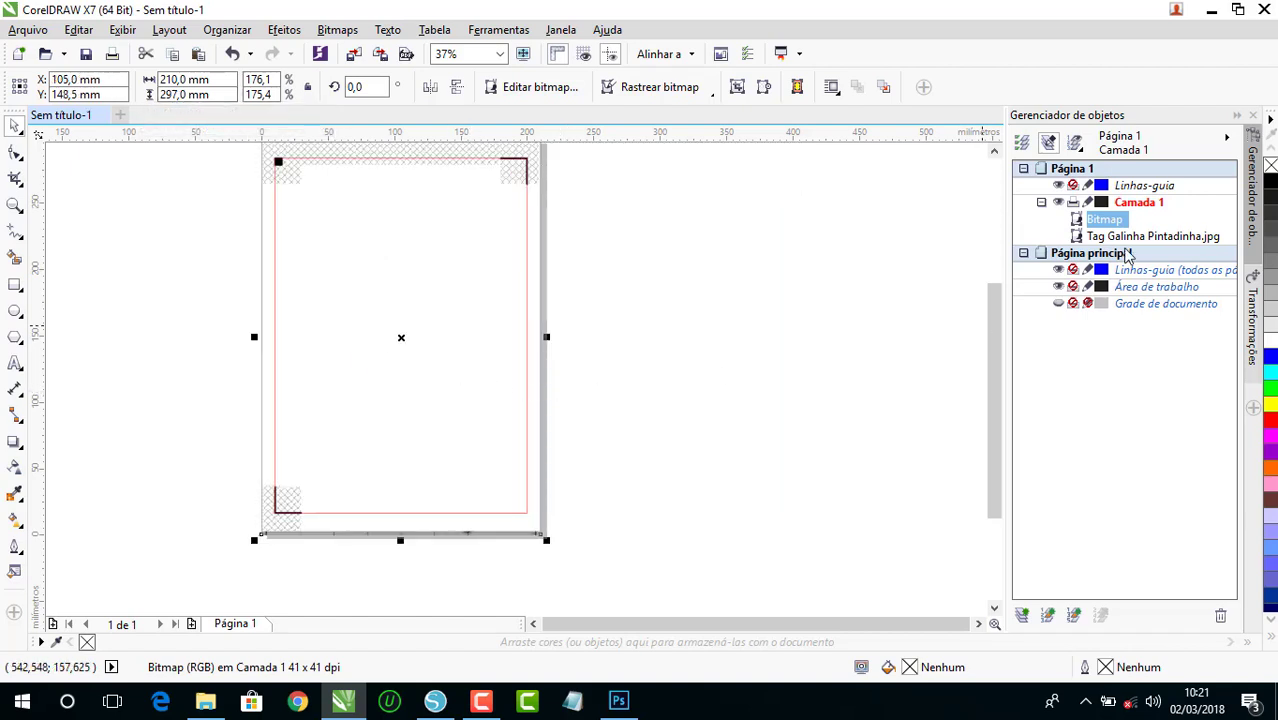
- Place the mat bitmap below Tag Galinha Pintadinha.jpg in the object order and lock it
left_click_drag(1118, 224, 1120, 245)
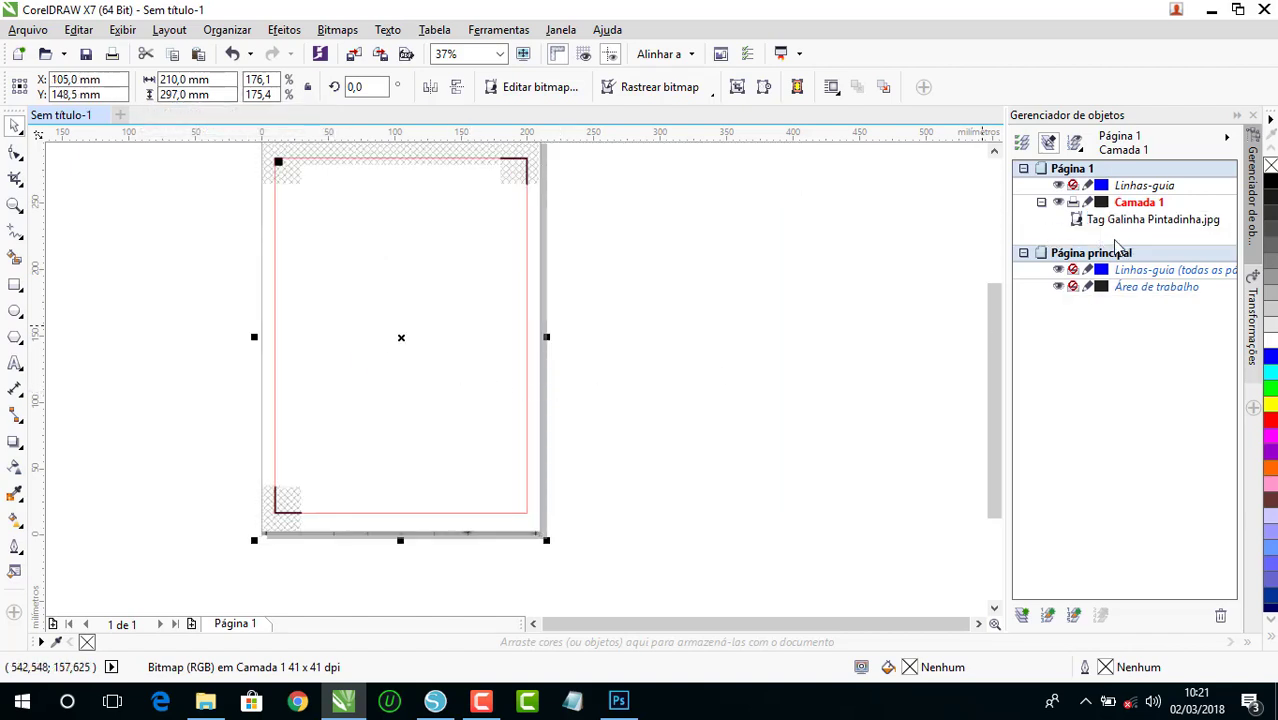
left_click(713, 332)
left_click(421, 340)
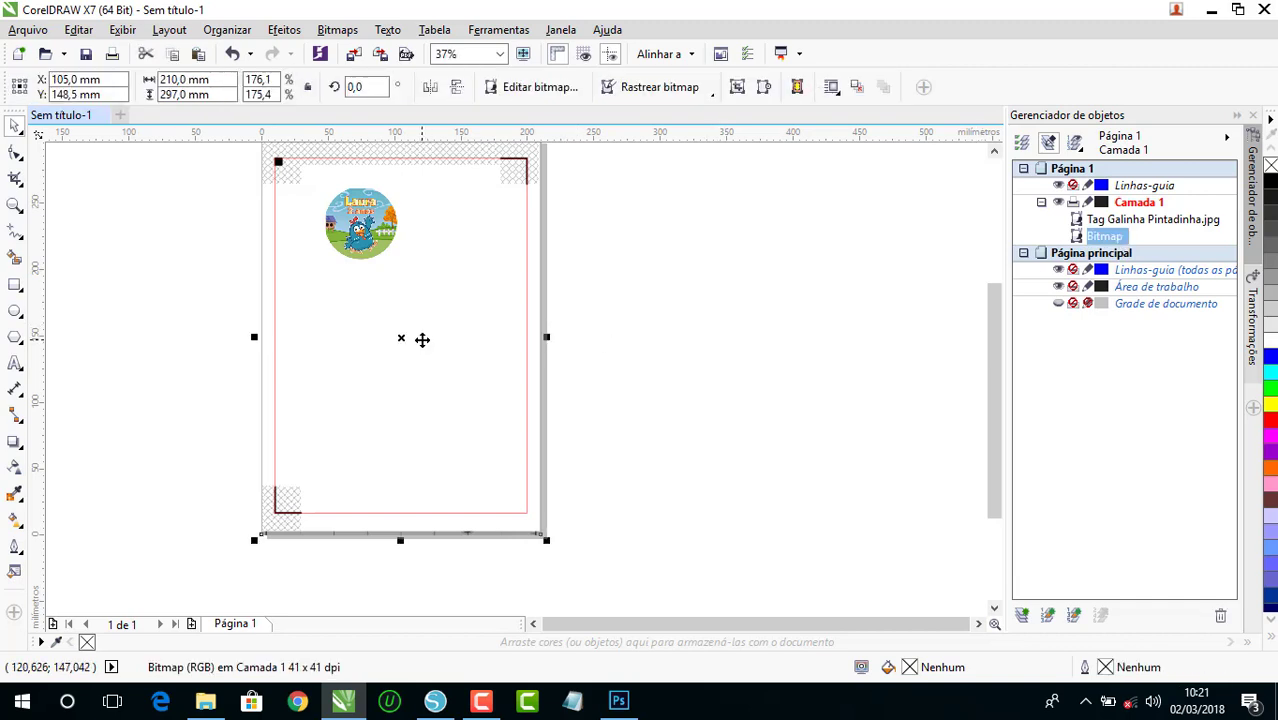
right_click(421, 340)
left_click(490, 447)
left_click(600, 433)
- Move the round tag inside the red frame, close to the black registration square at its upper-left corner
scroll(428, 314, "down", 2)
scroll(423, 285, "up", 4)
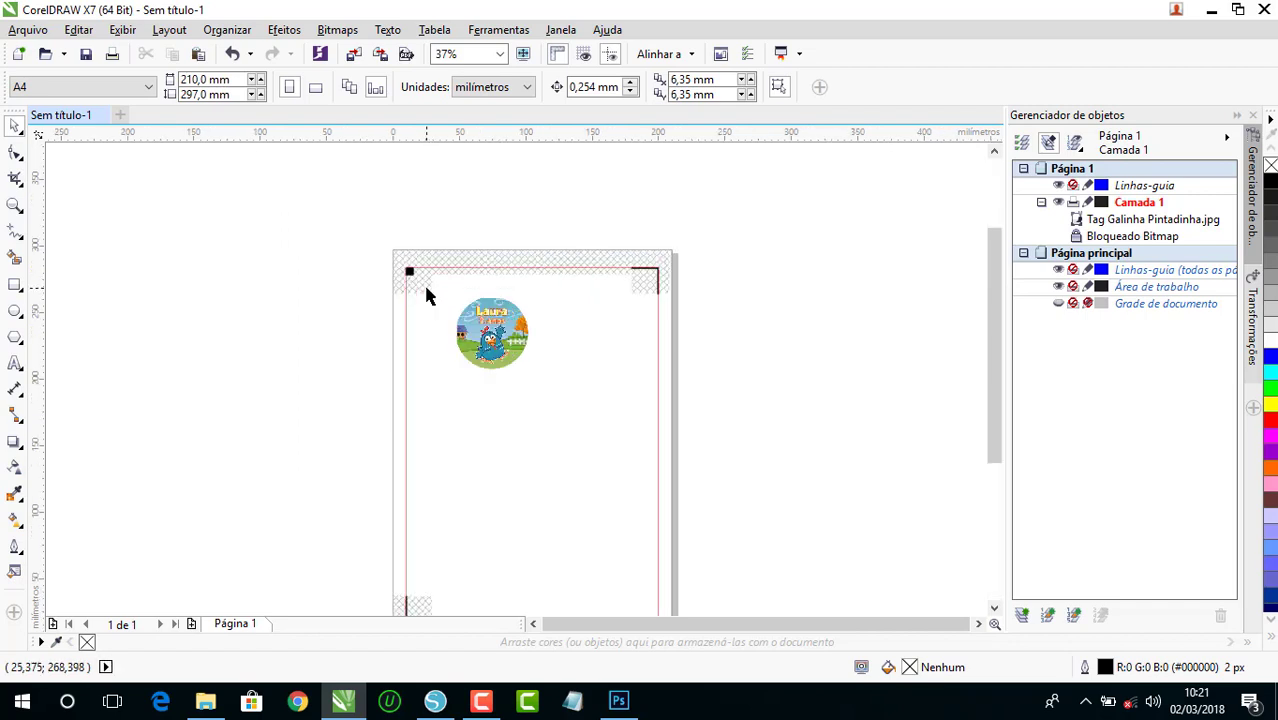
left_click_drag(581, 384, 504, 366)
- Draw a circle about 45 mm in diameter on the empty area beside the page
scroll(139, 222, "down", 1)
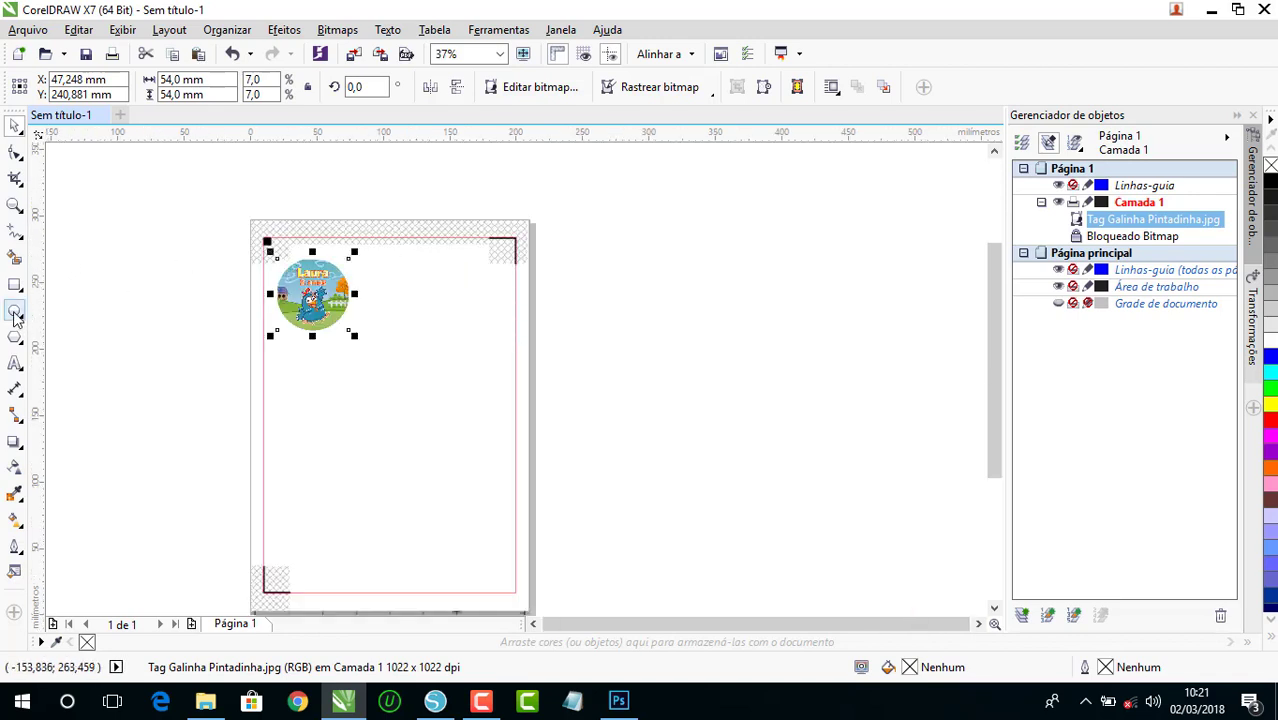
left_click_drag(621, 341, 681, 401)
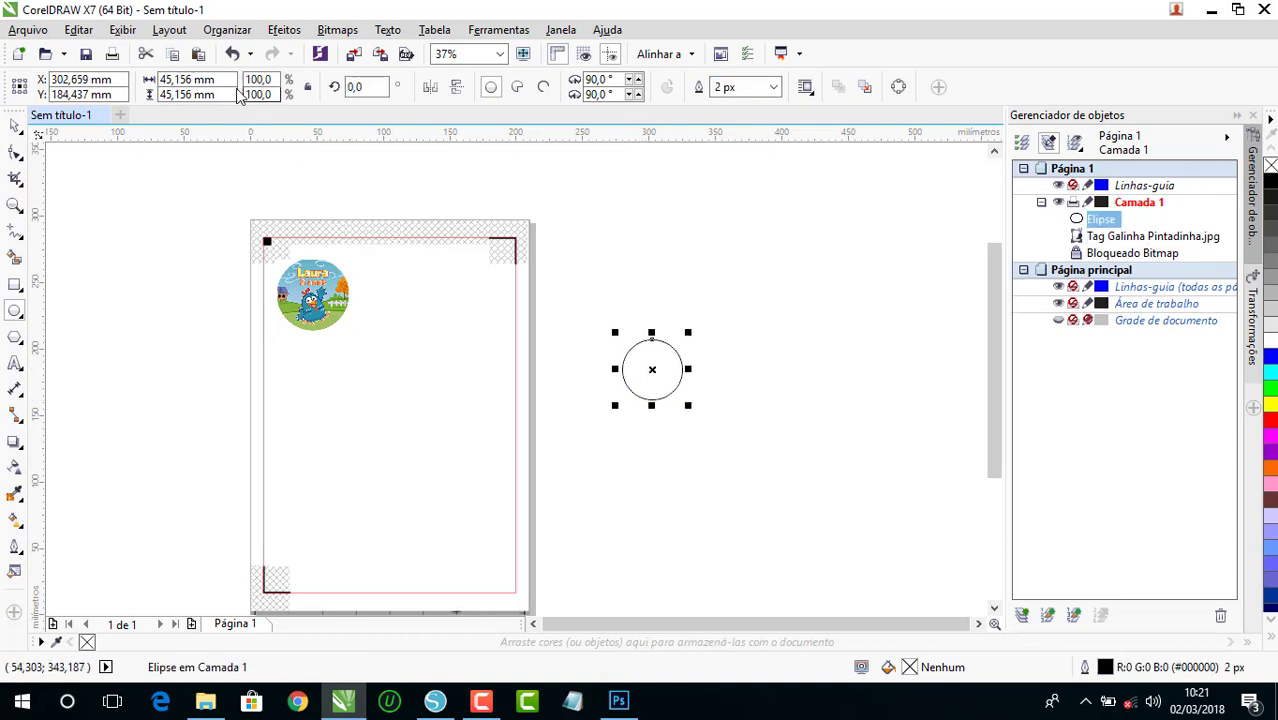
left_click(190, 79)
type("50")
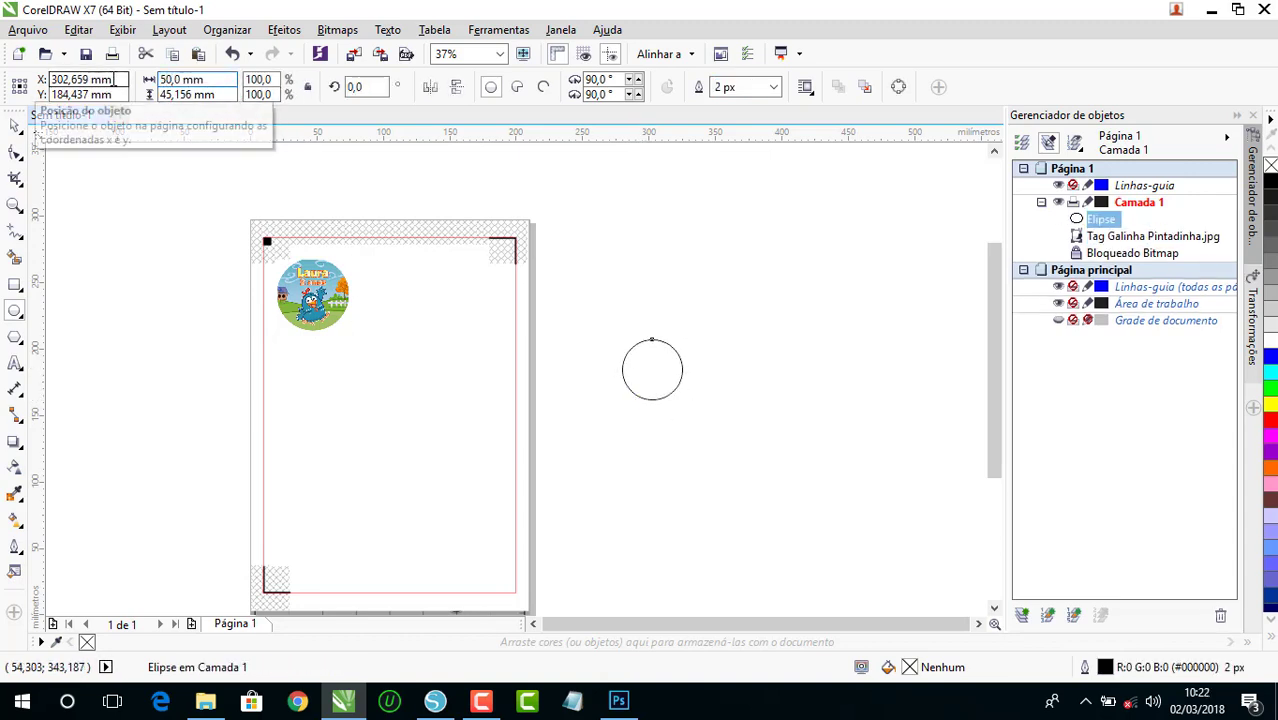
key("Return")
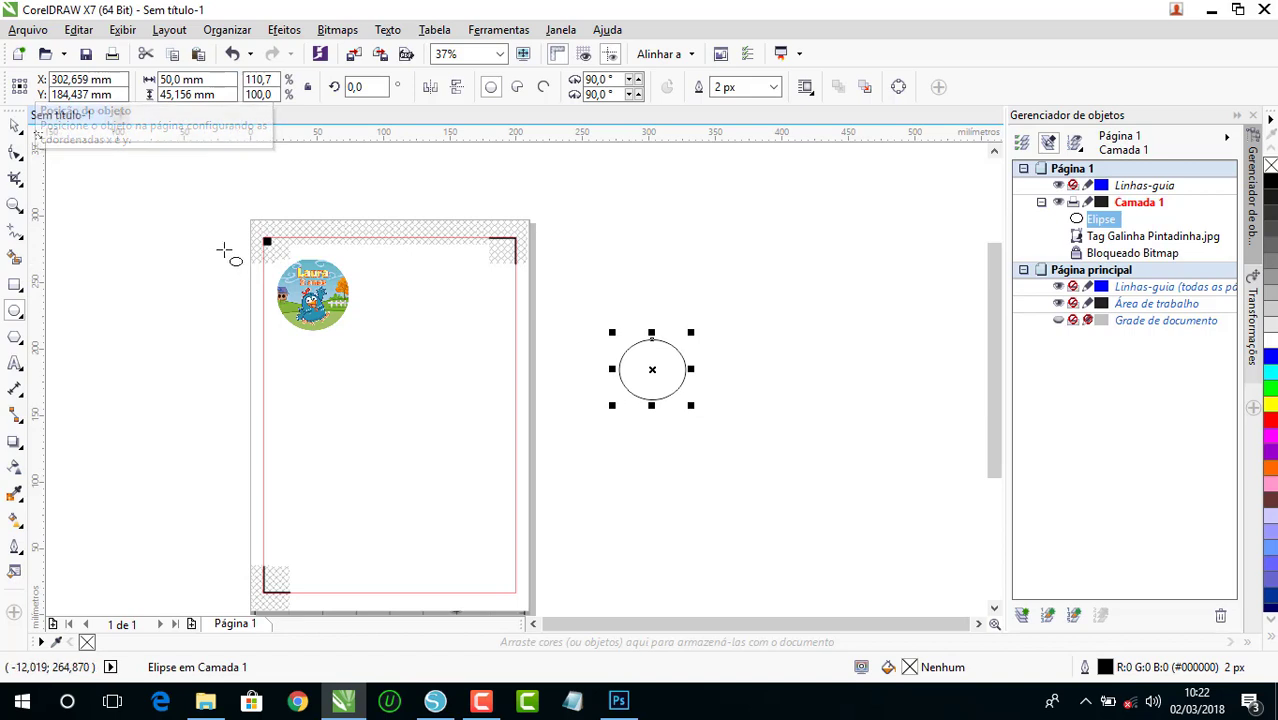
key("ctrl+z")
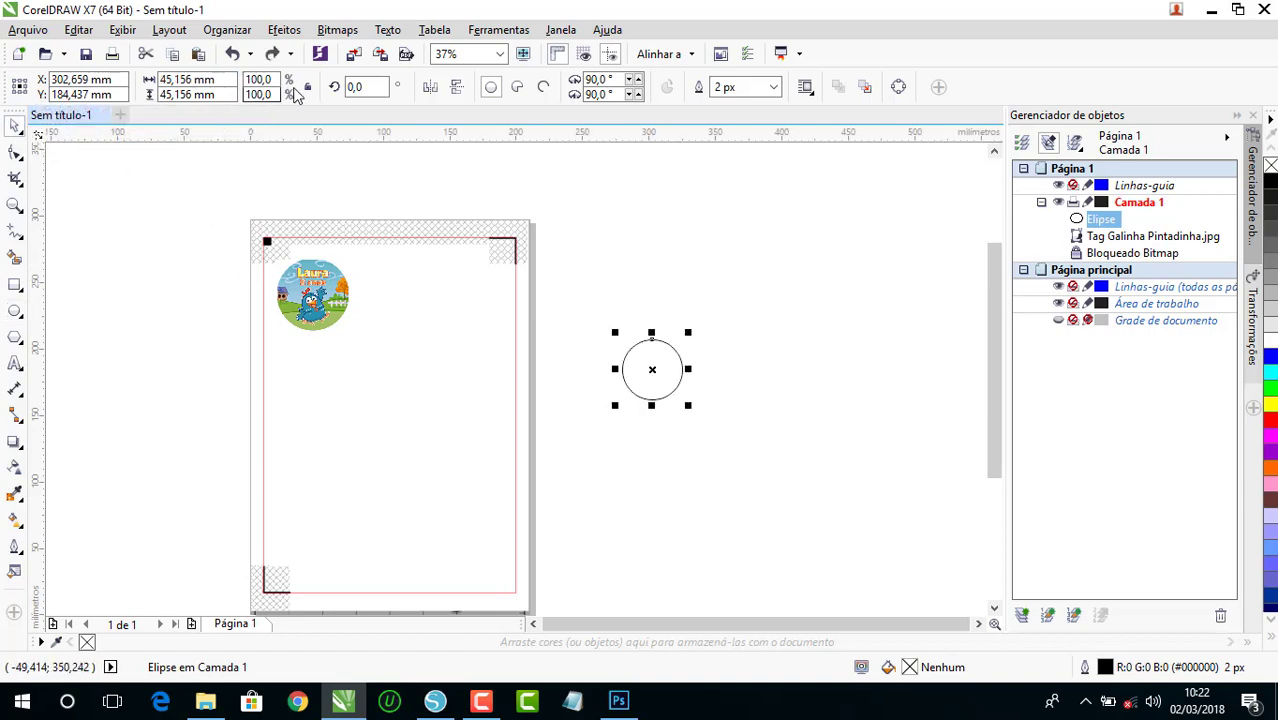
- Set the circle to 50 x 50 mm with locked proportions and centre it on the round tag
left_click(195, 79)
type("5")
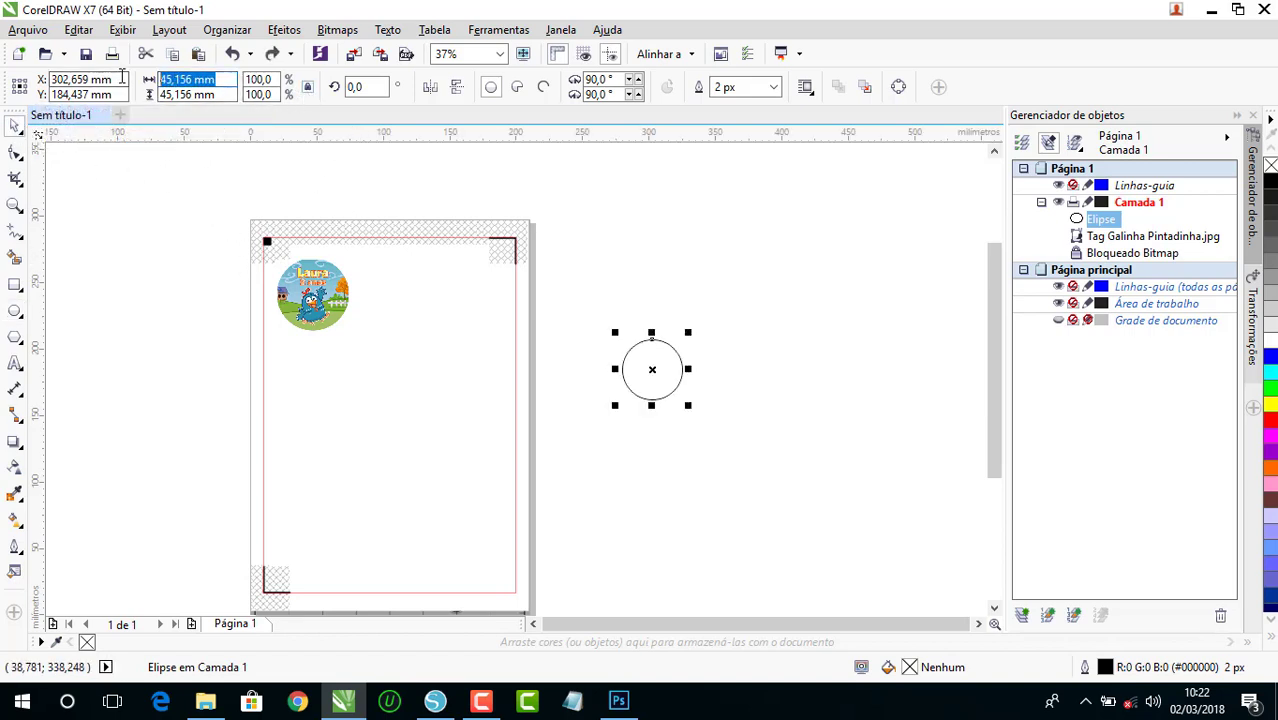
type("0")
key("Return")
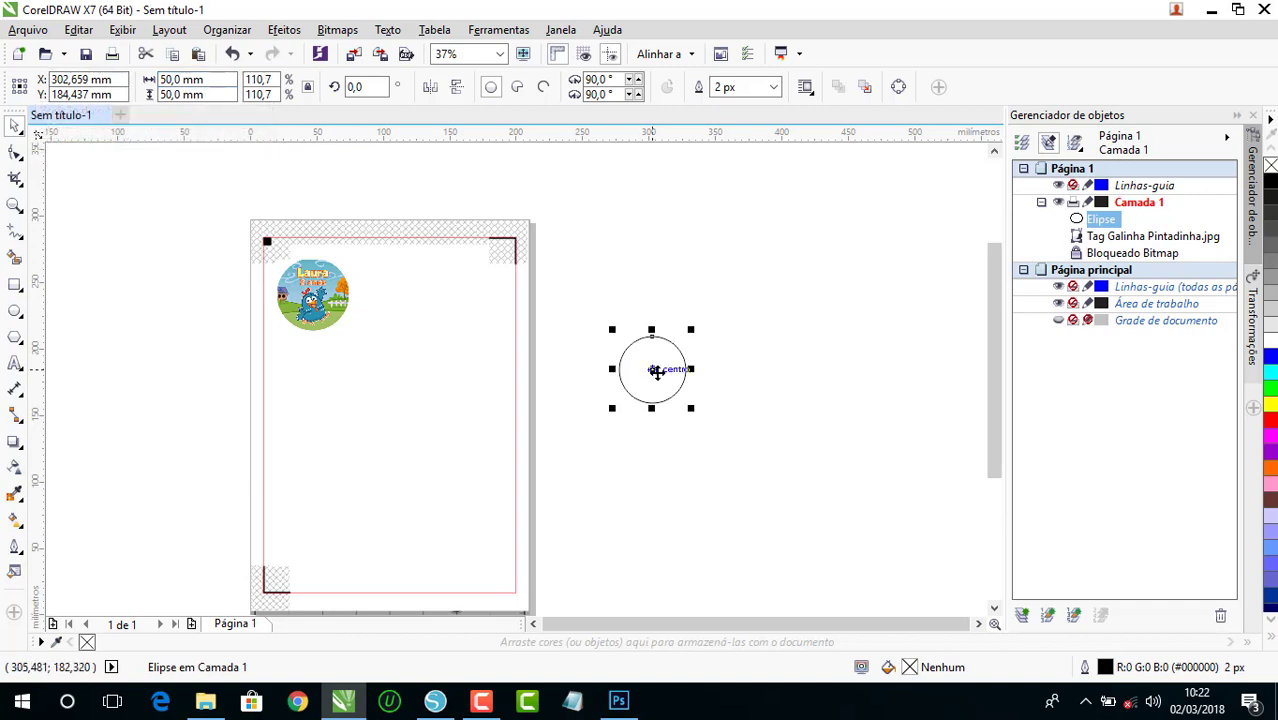
left_click_drag(655, 369, 312, 294)
- Group the 50 mm circle with the tag image beneath it
scroll(308, 286, "up", 2)
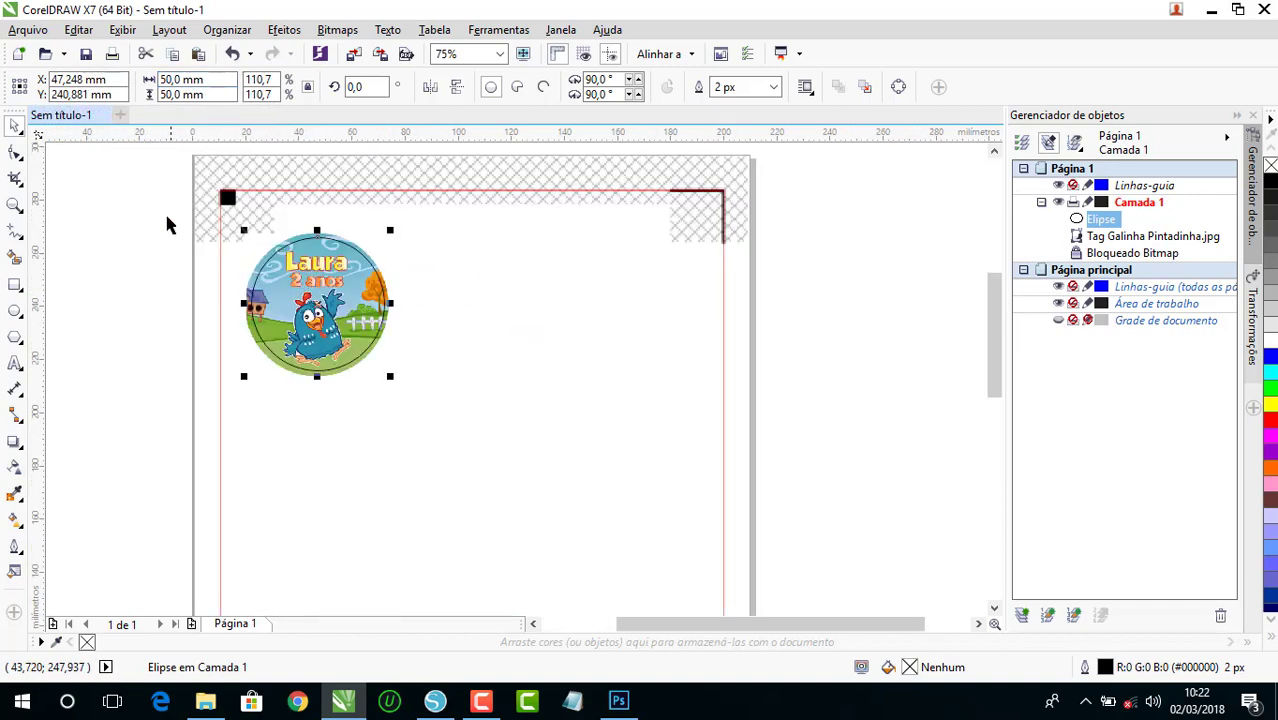
left_click_drag(166, 216, 465, 418)
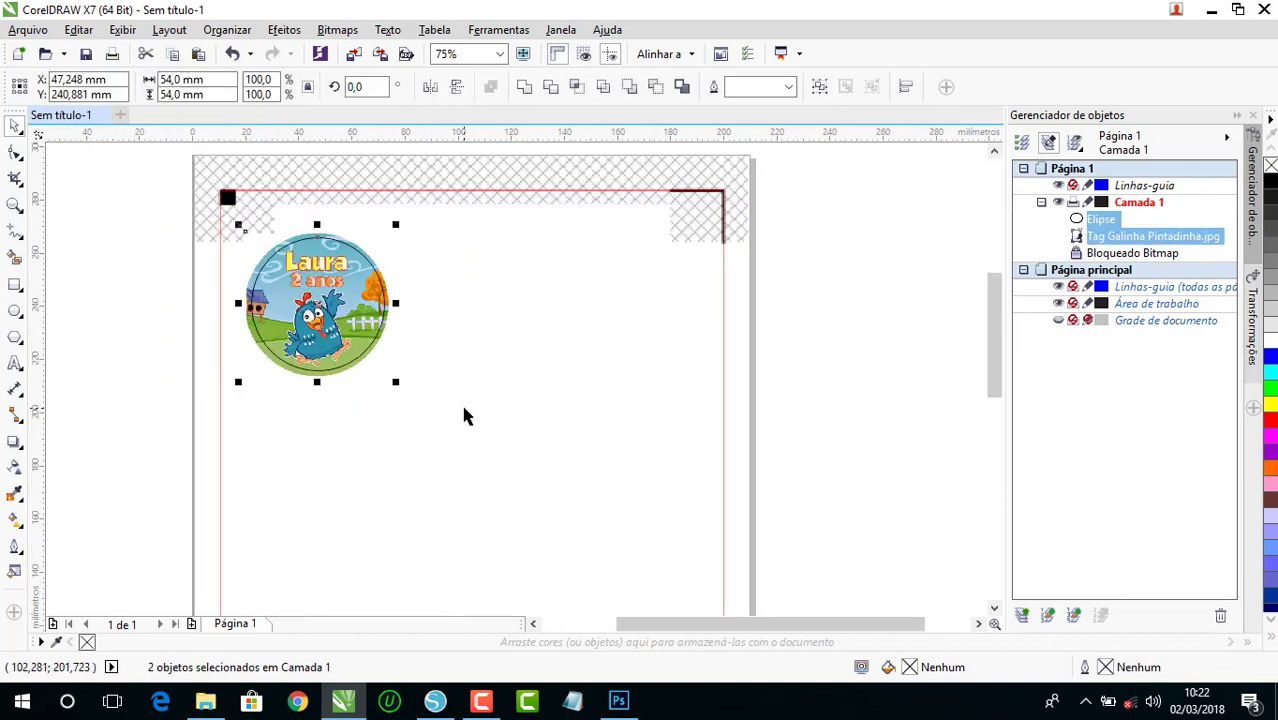
left_click_drag(148, 214, 471, 437)
left_click(819, 87)
key("ctrl+g")
- Duplicate the grouped tag twice across the page to form a row of three inside the red frame
scroll(112, 248, "down", 1)
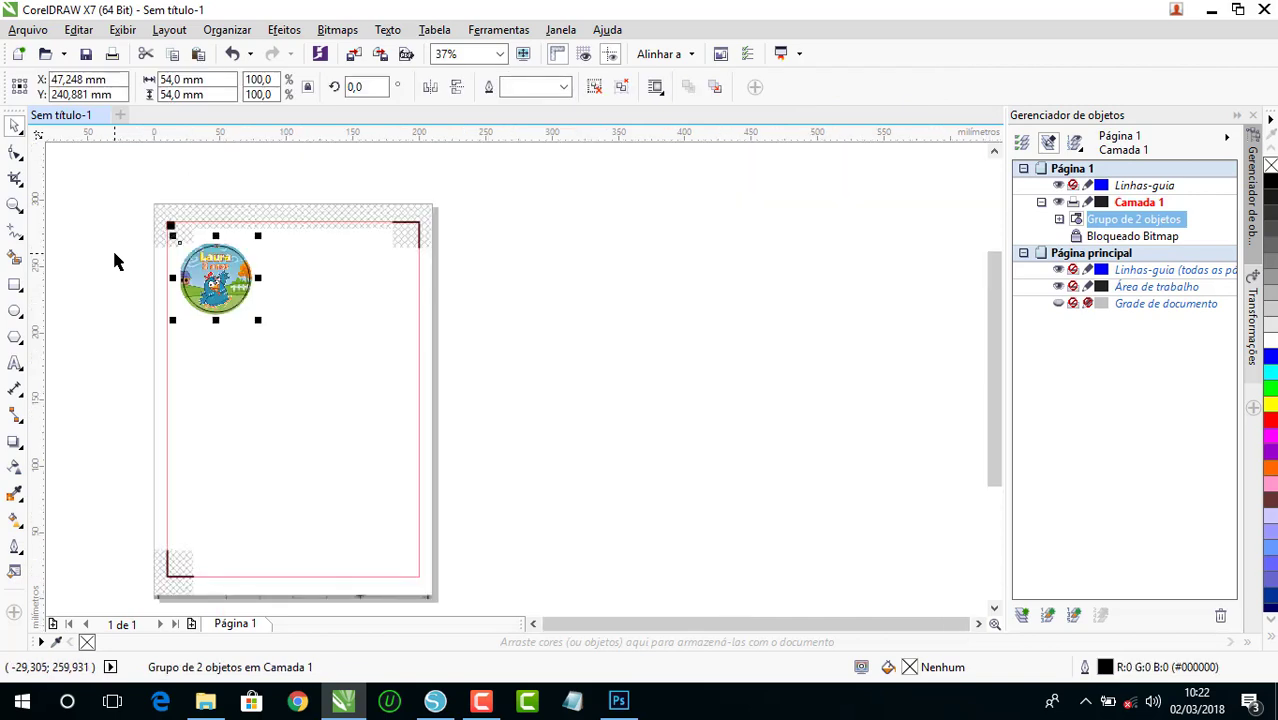
left_click_drag(208, 276, 368, 301)
key("space")
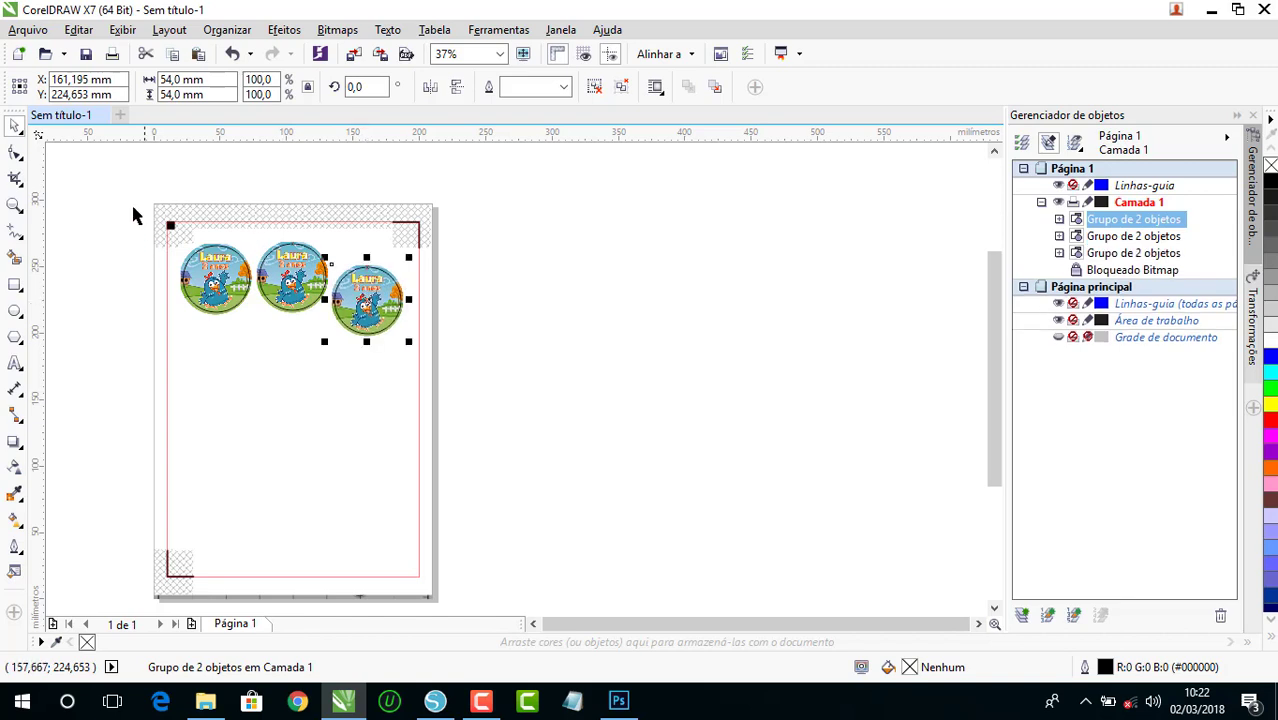
- Duplicate the row of three tags downward three times to fill the frame with four rows
left_click_drag(131, 202, 490, 410)
left_click_drag(378, 315, 369, 535)
left_click(505, 500)
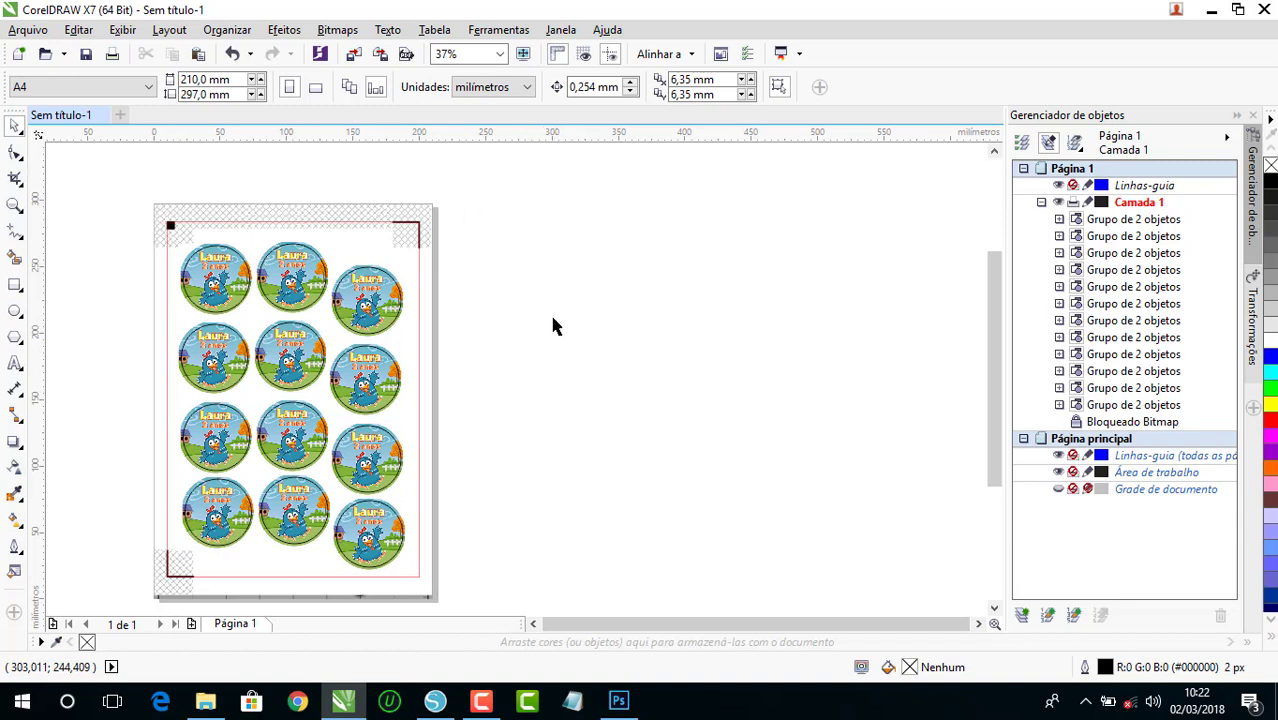
- Unlock the mat bitmap and move it off the page, to about X 421 mm and Y 173 mm
left_click(1133, 422)
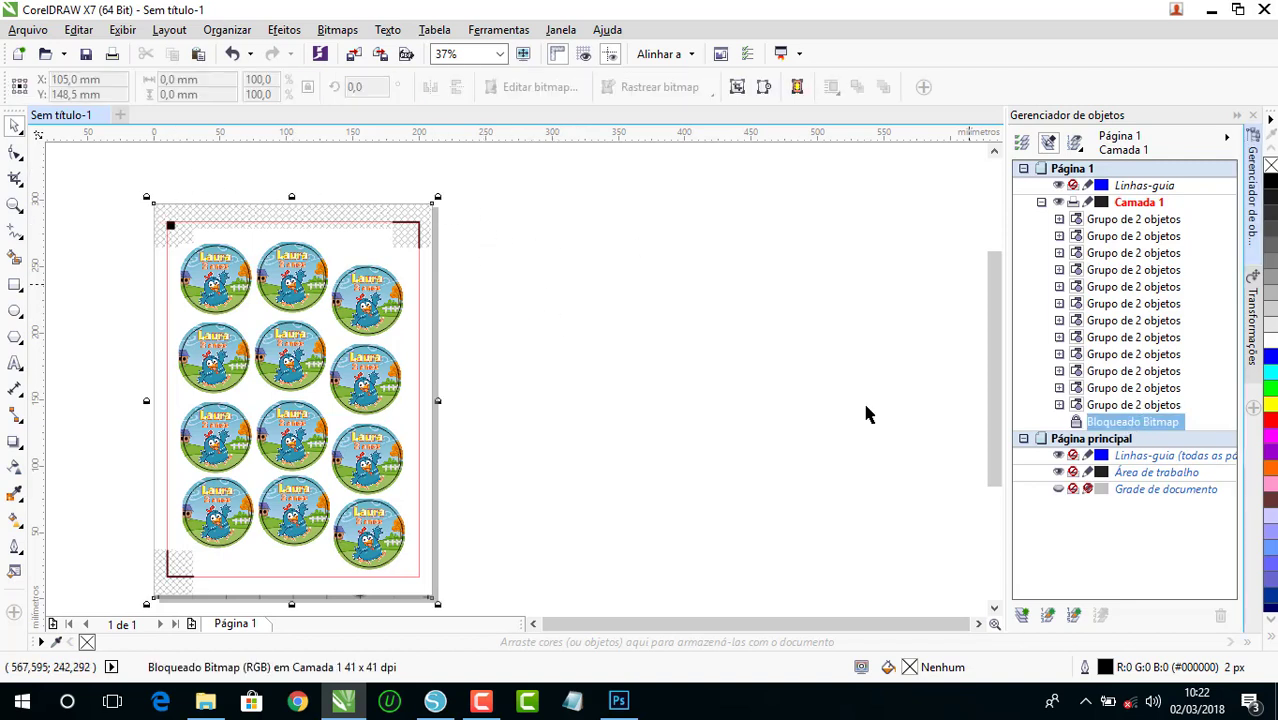
right_click(375, 221)
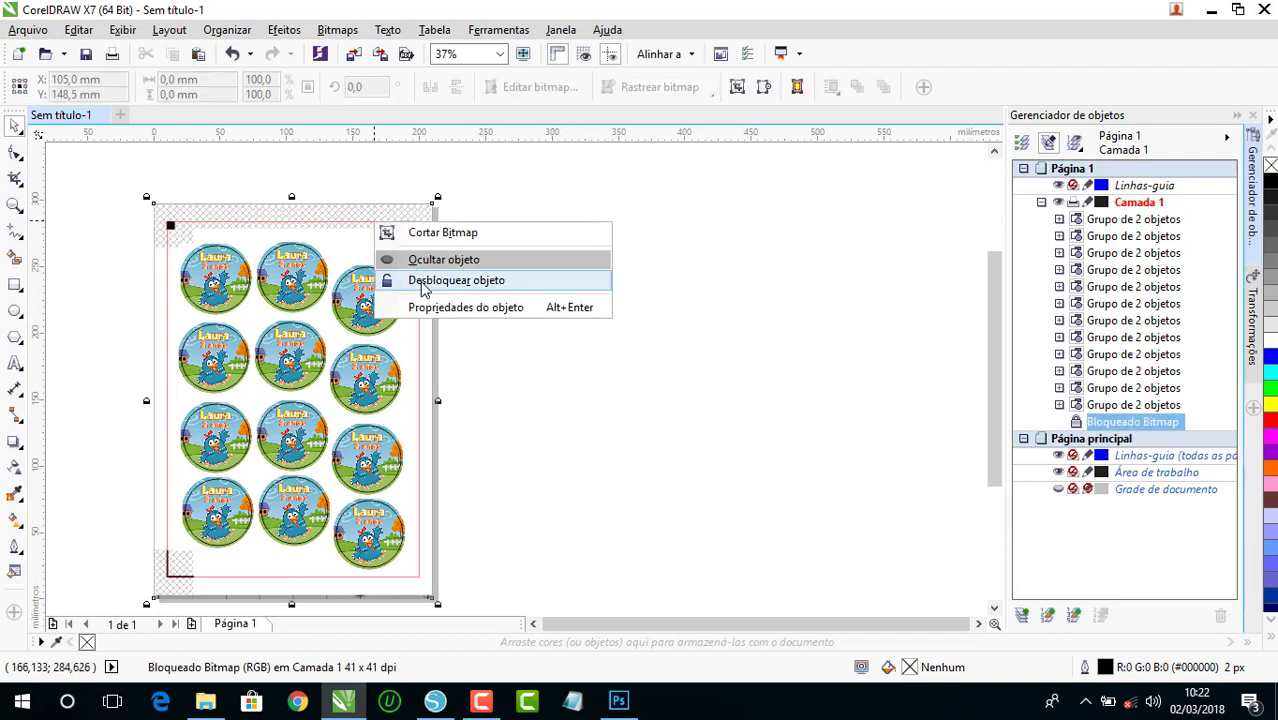
left_click(421, 283)
left_click_drag(290, 400, 705, 368)
- Ungroup all twelve tags on the page into separate circles and tag images
scroll(342, 234, "down", 2)
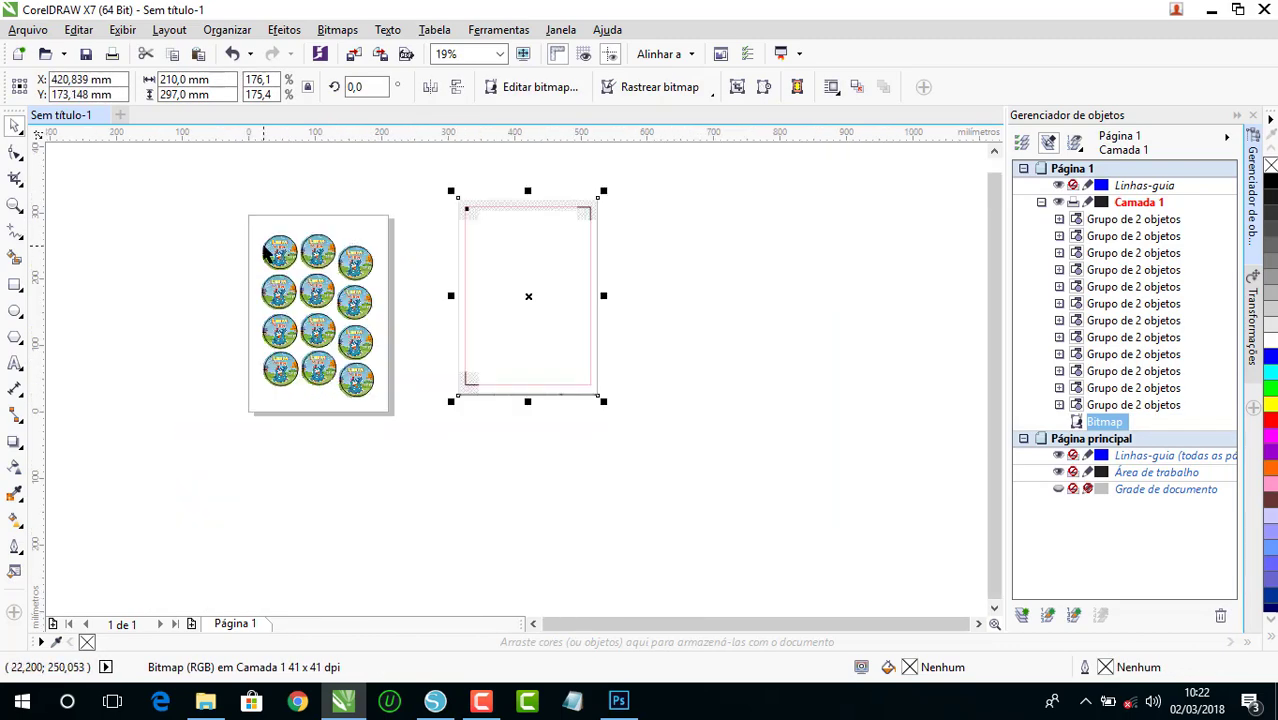
scroll(272, 254, "up", 2)
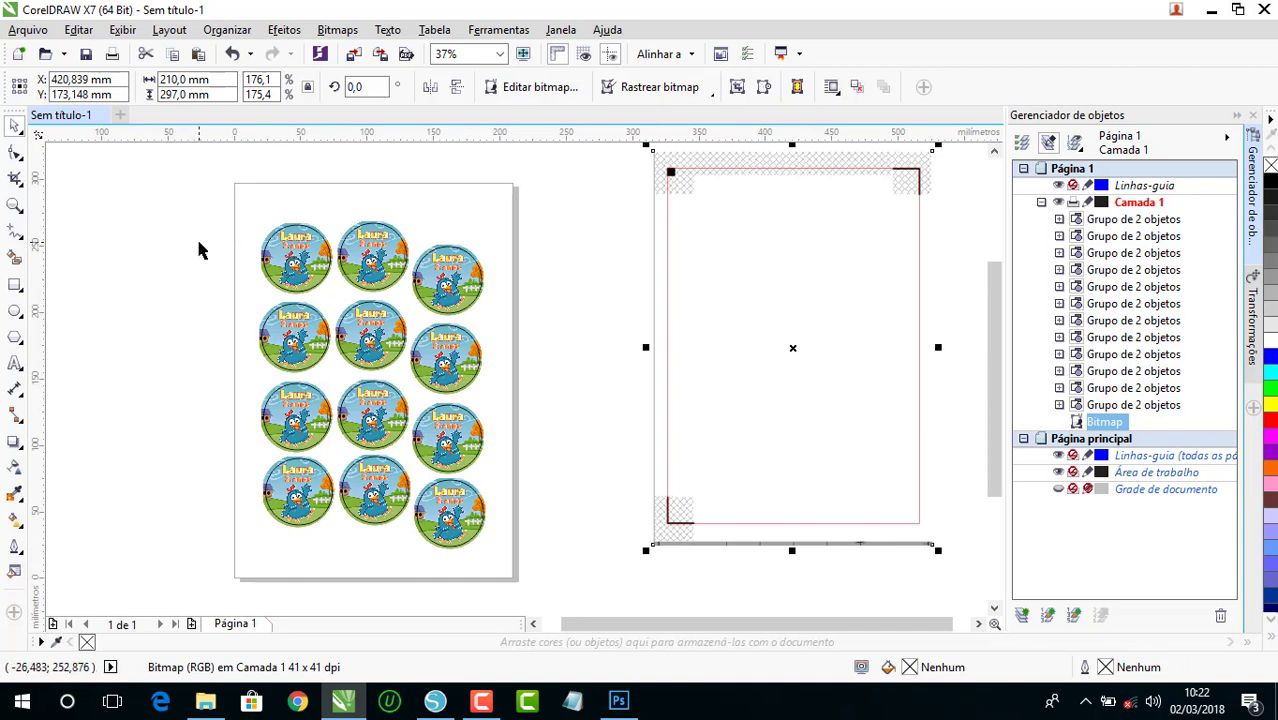
left_click(282, 261)
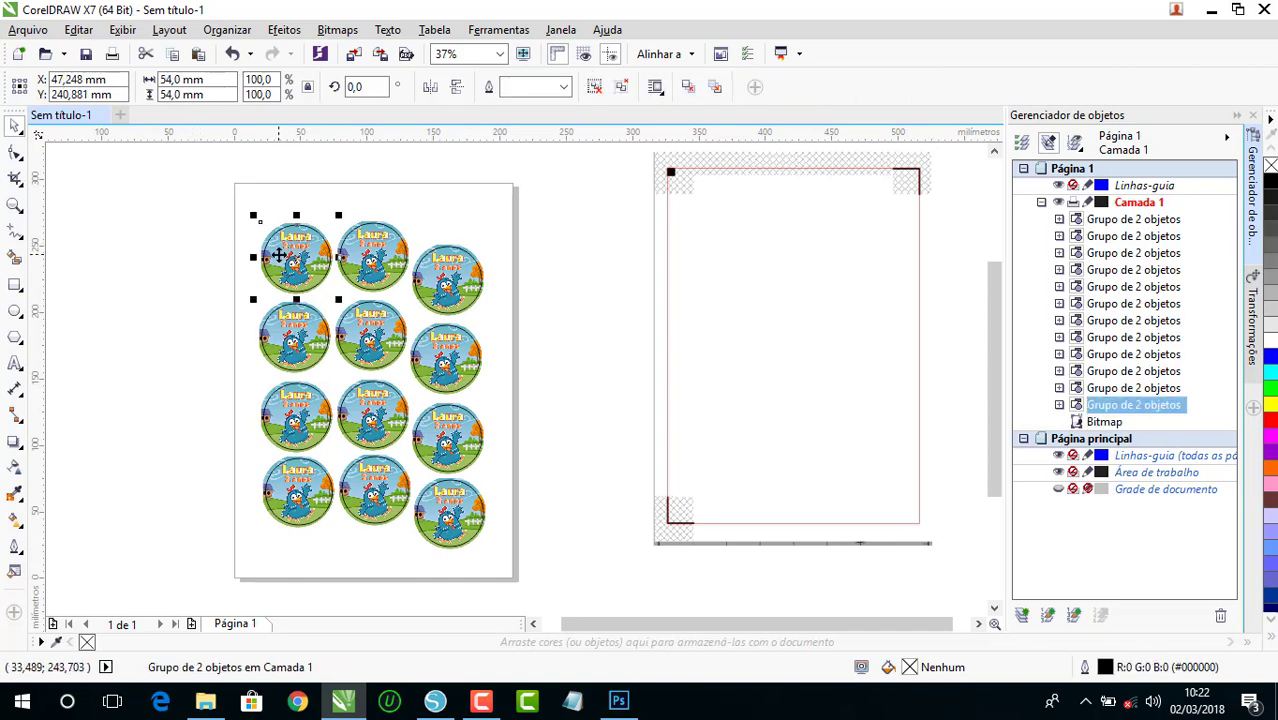
left_click_drag(191, 192, 561, 604)
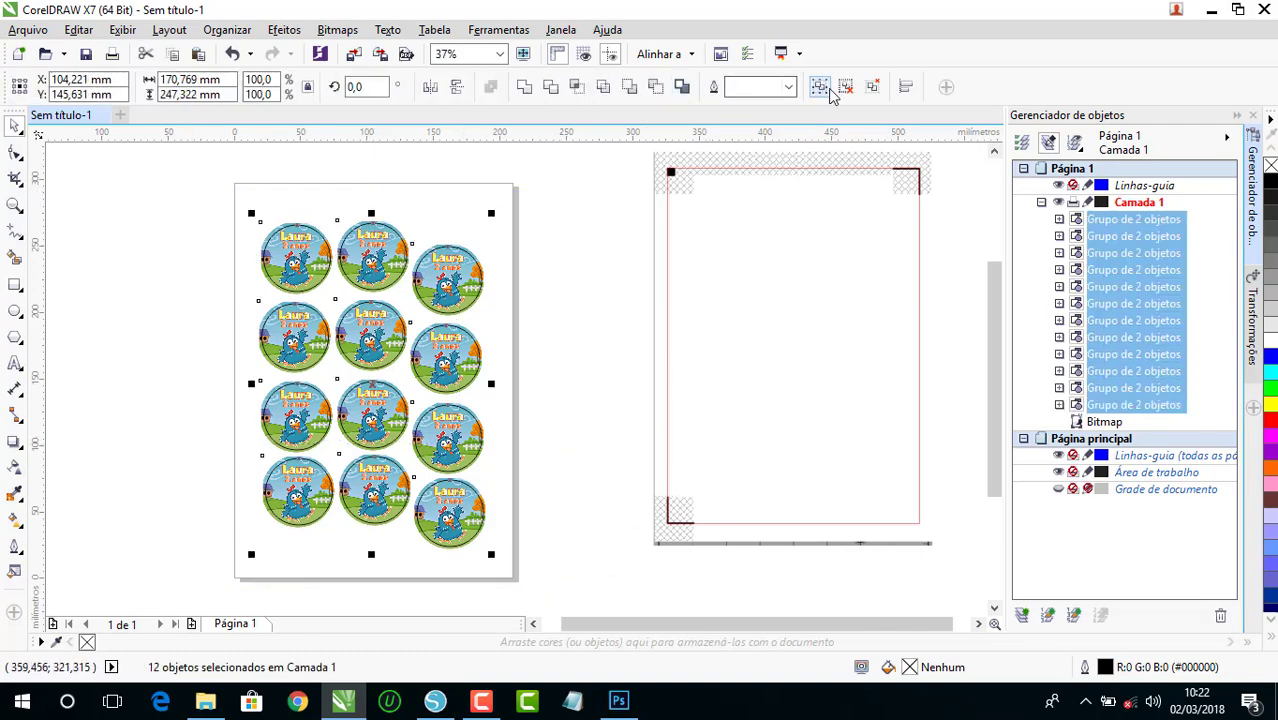
left_click(845, 88)
left_click(562, 221)
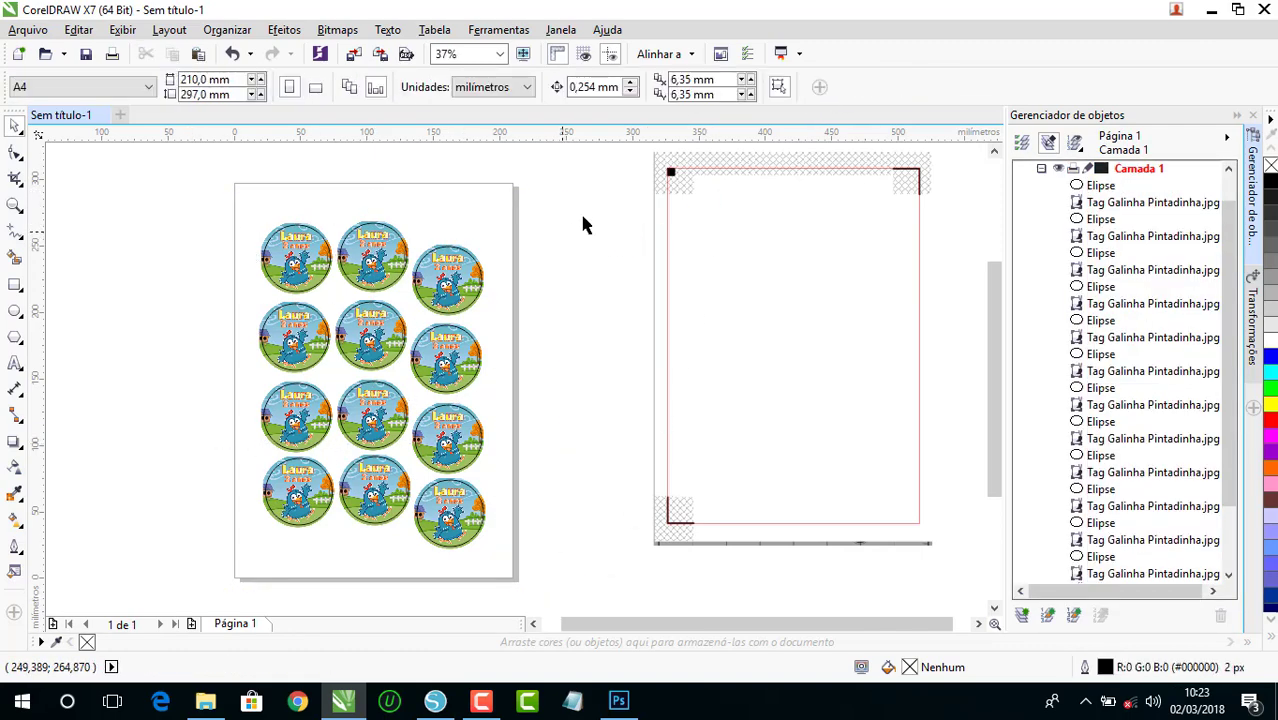
- Check the cut circles of the first three tag rows by selecting each one individually
left_click(297, 255)
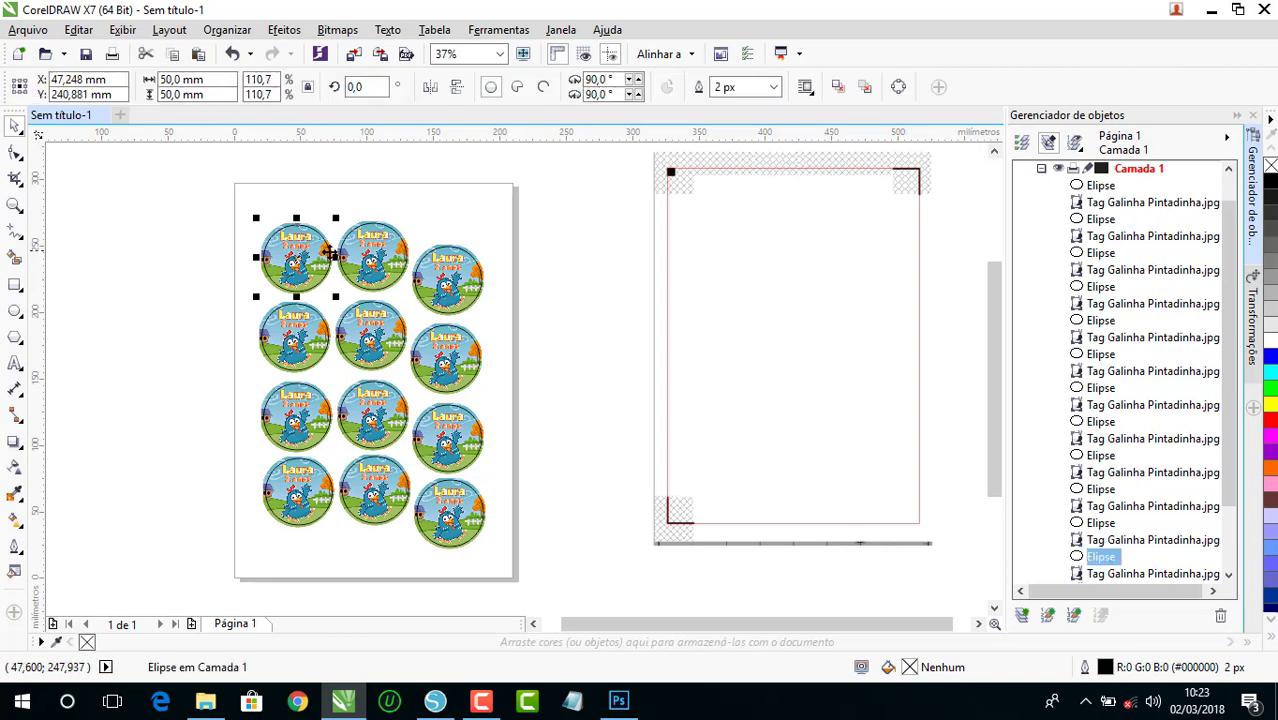
left_click(367, 257)
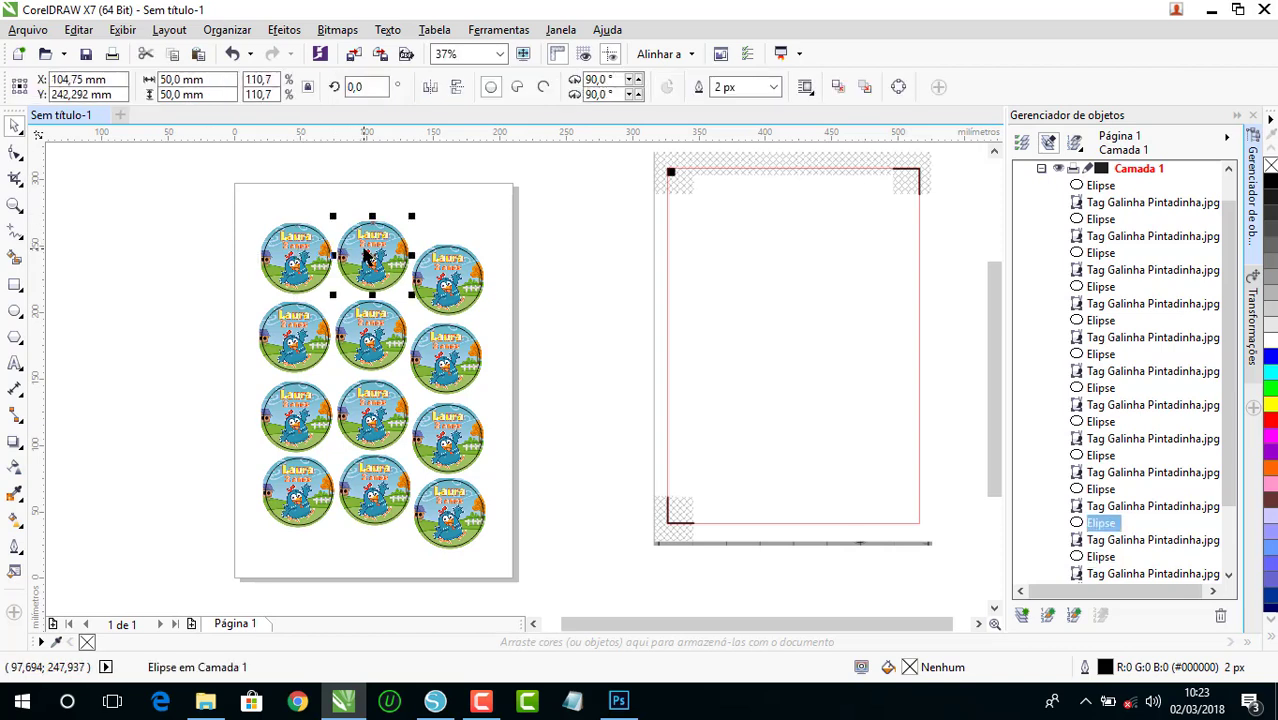
left_click(444, 276)
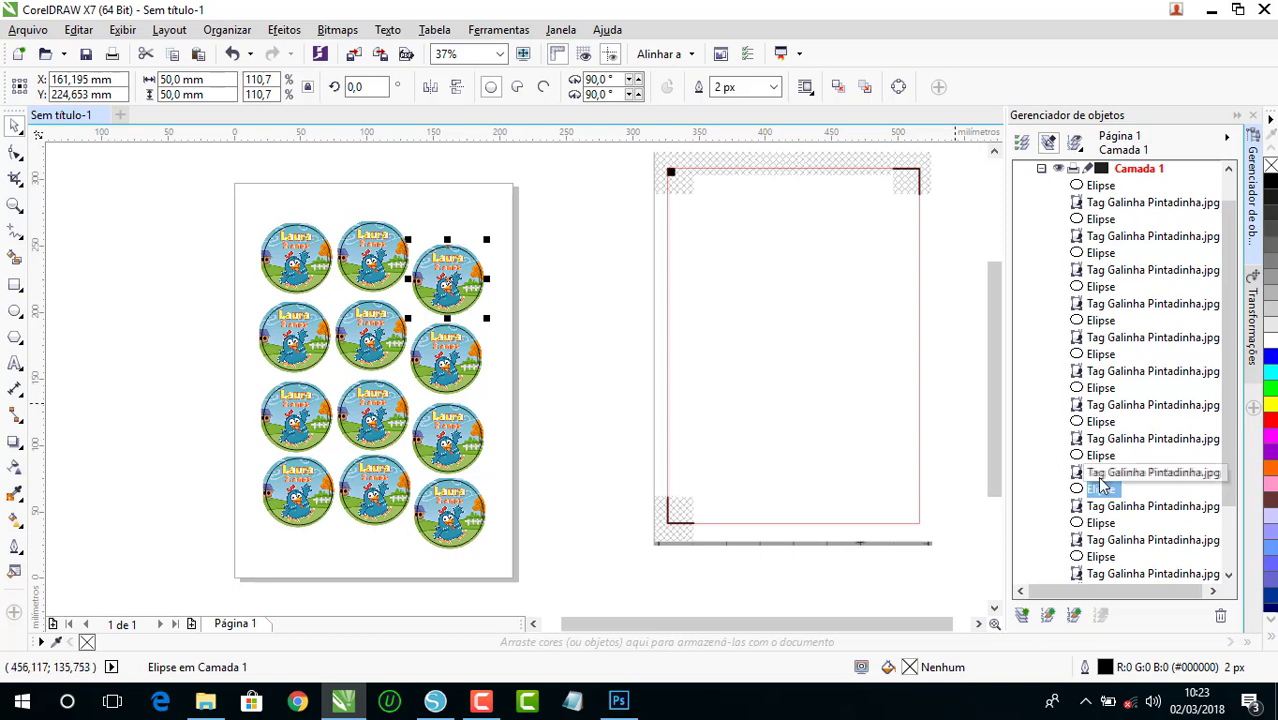
left_click(305, 330)
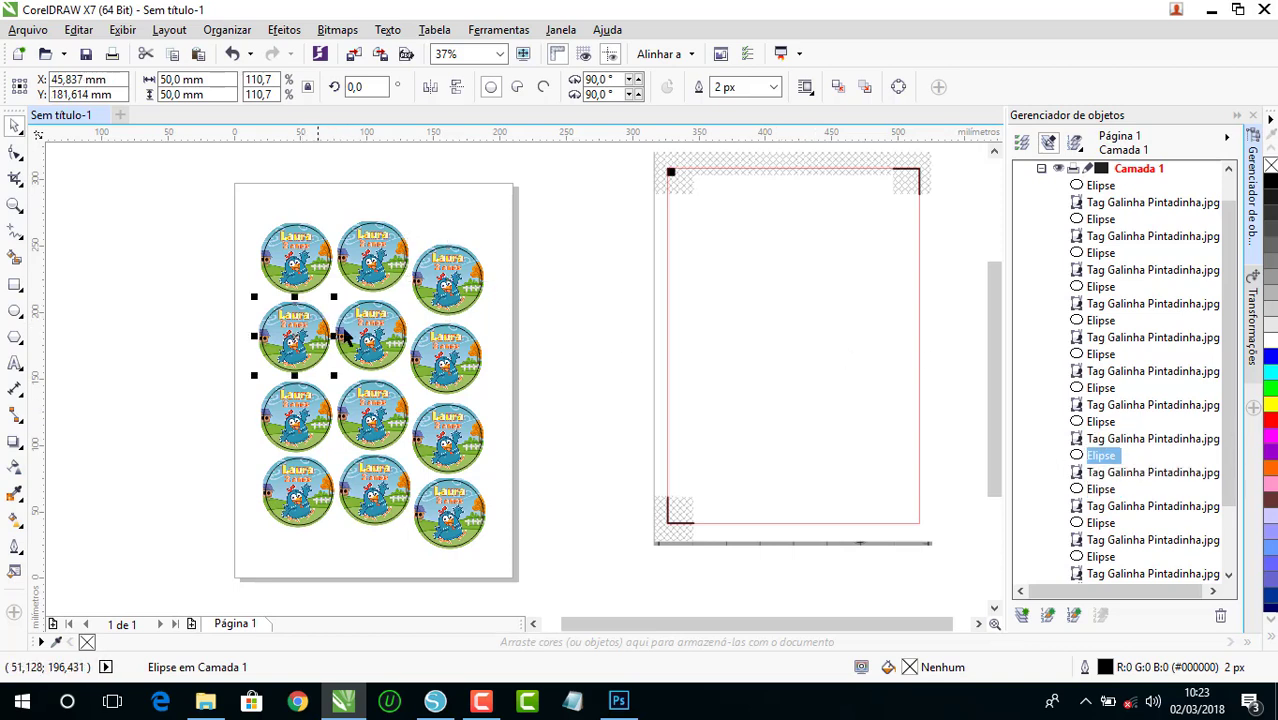
left_click(370, 338)
left_click(426, 343)
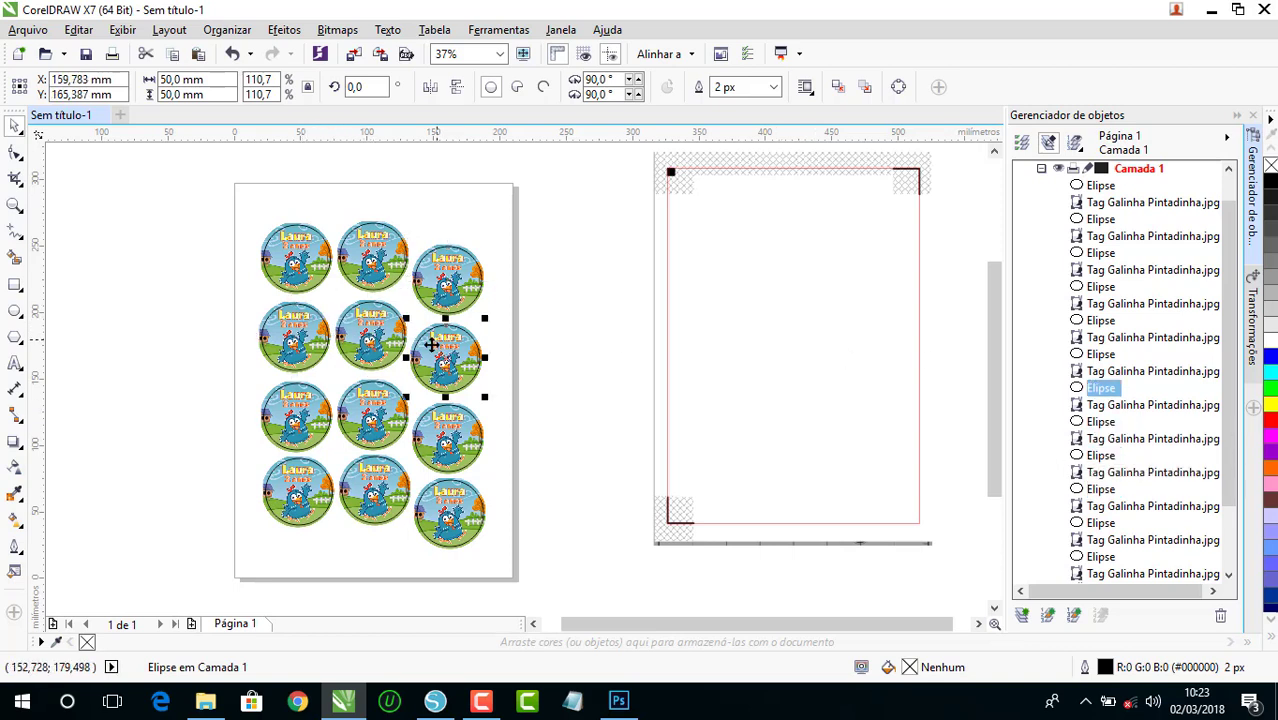
left_click(290, 420)
left_click(371, 407)
left_click(452, 452)
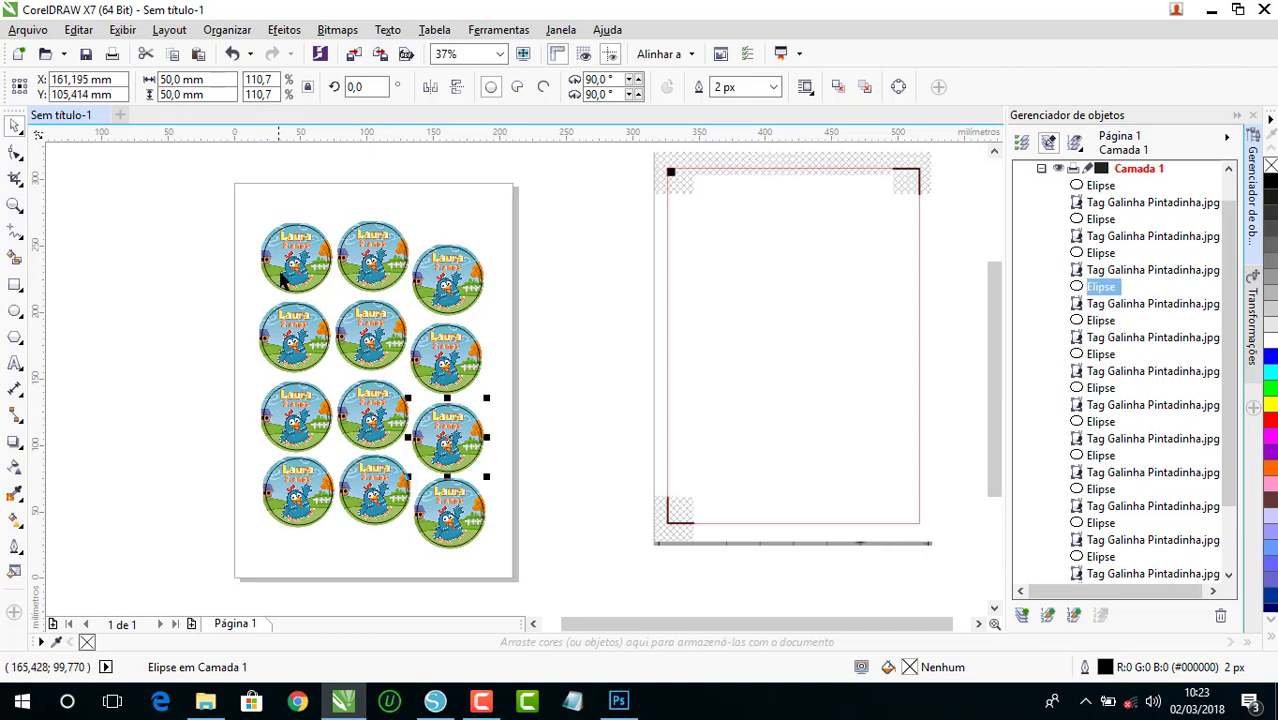
- Select the cut circles of all twelve tags, without the tag images, and group them together
left_click(284, 281)
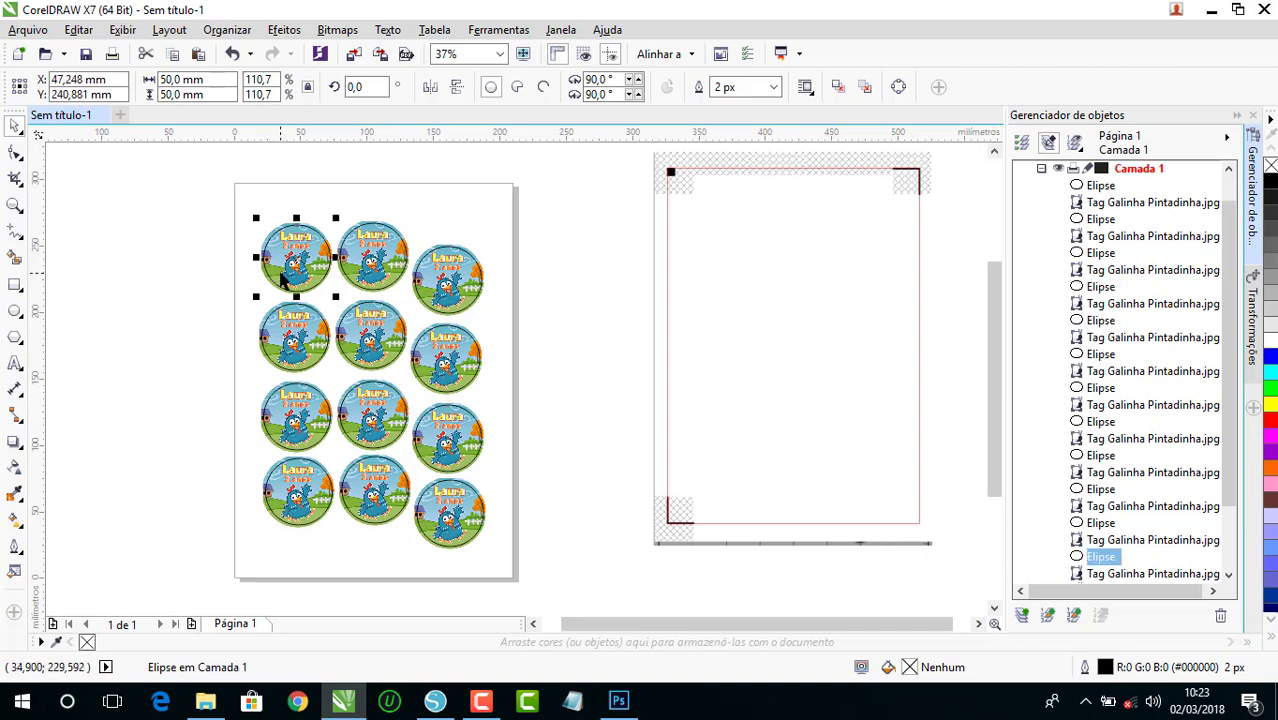
left_click(374, 268, "shift")
left_click(442, 282, "shift")
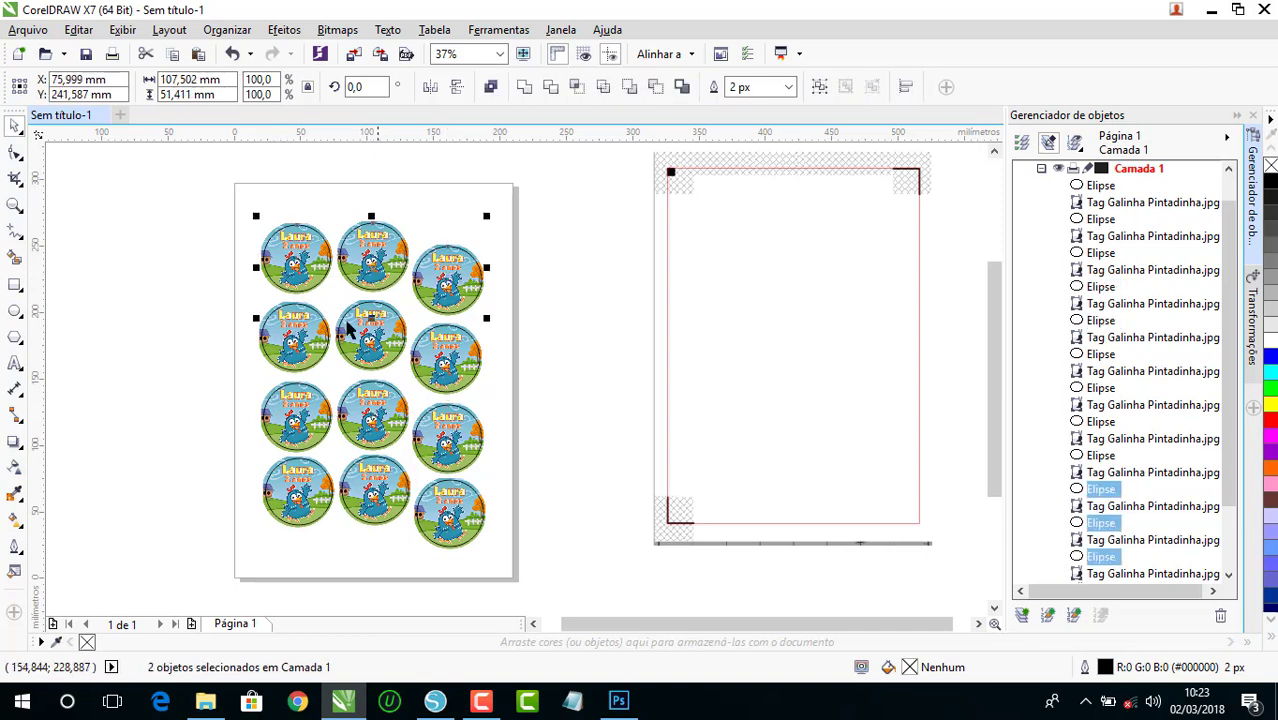
left_click(340, 338, "shift")
left_click(367, 338, "shift")
left_click(446, 362, "shift")
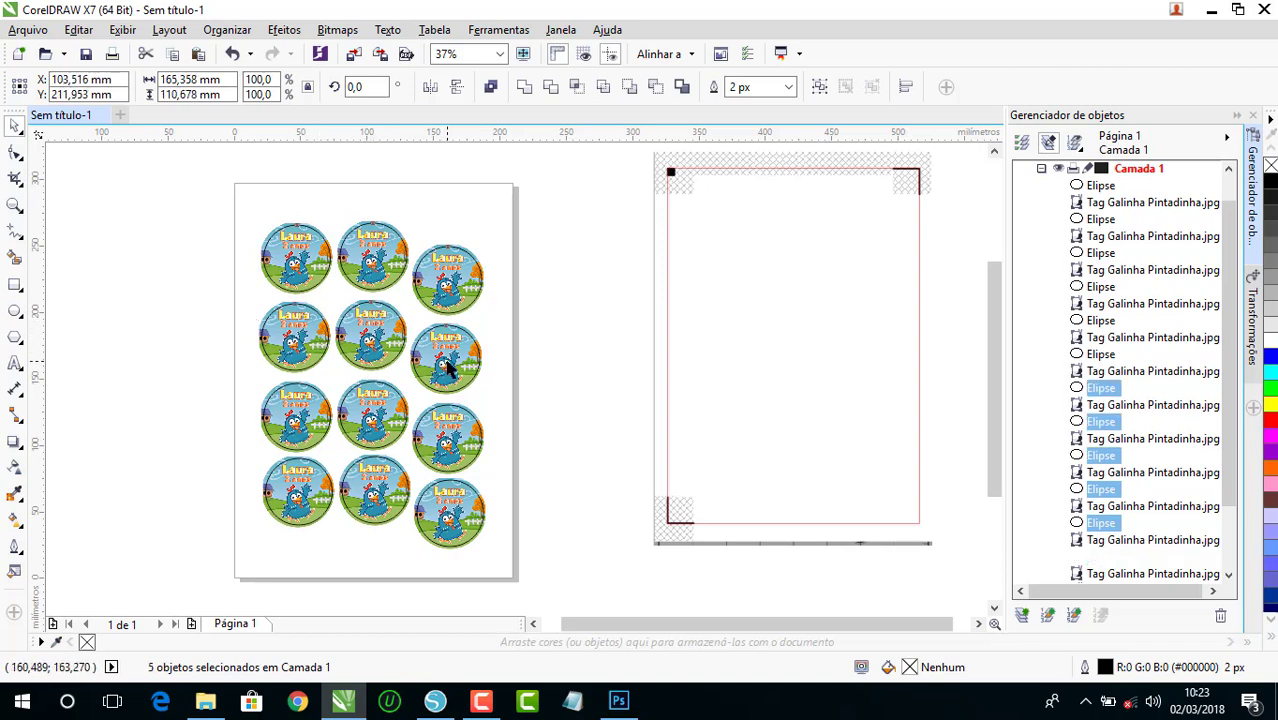
left_click(450, 426, "shift")
left_click(371, 422, "shift")
left_click(297, 419, "shift")
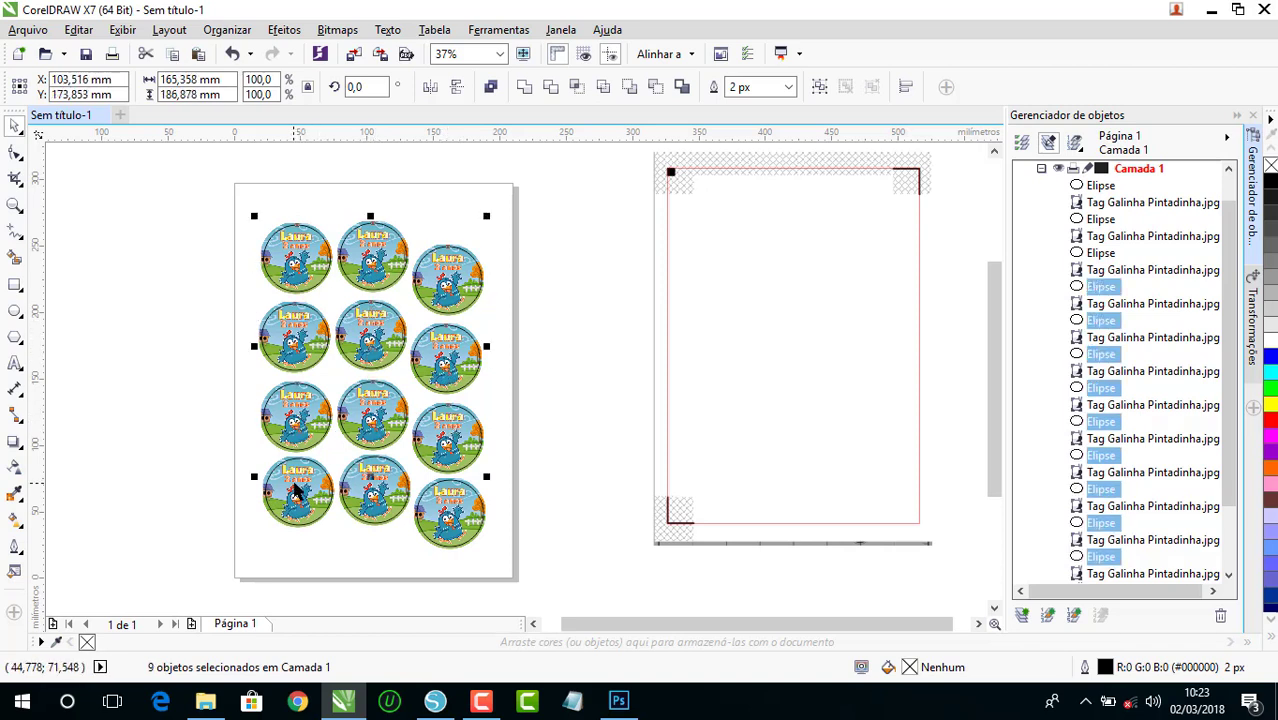
left_click(297, 491, "shift")
left_click(368, 500, "shift")
left_click(448, 512, "shift")
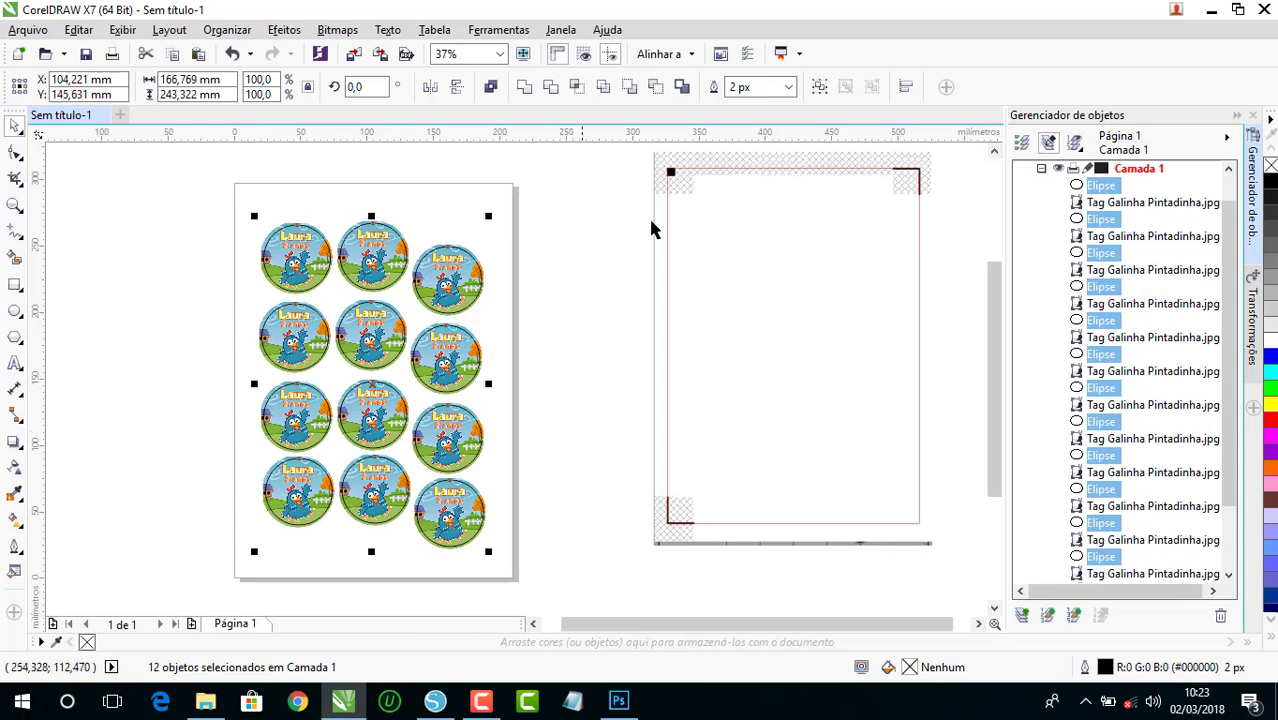
left_click(819, 87)
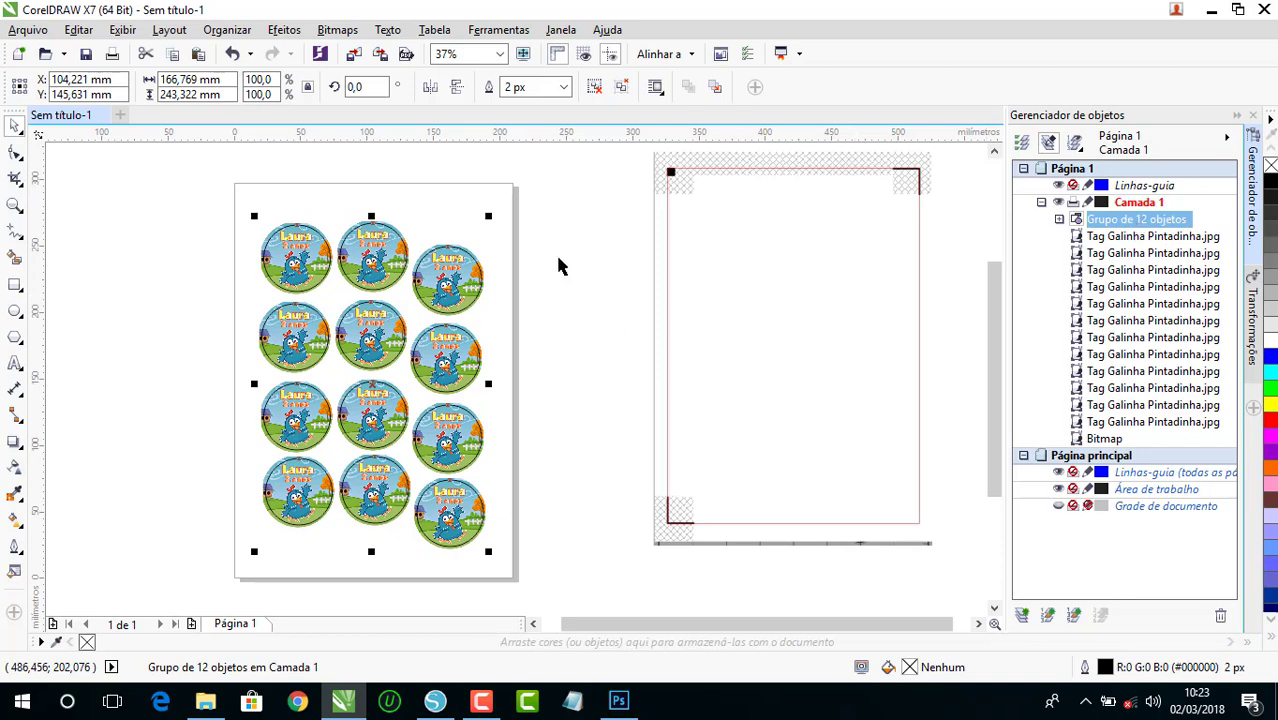
left_click(573, 209)
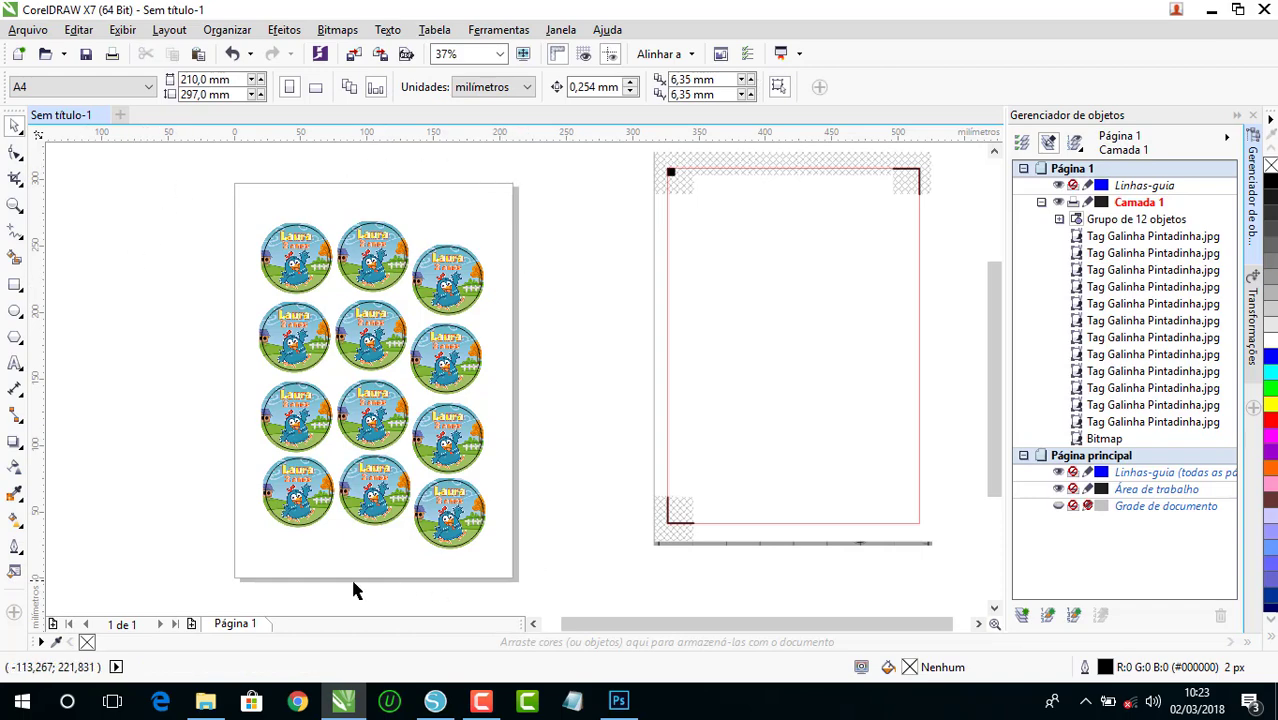
- Add a page-sized 210 x 297 mm rectangle and group it with the group of twelve cut circles
double_click(14, 285)
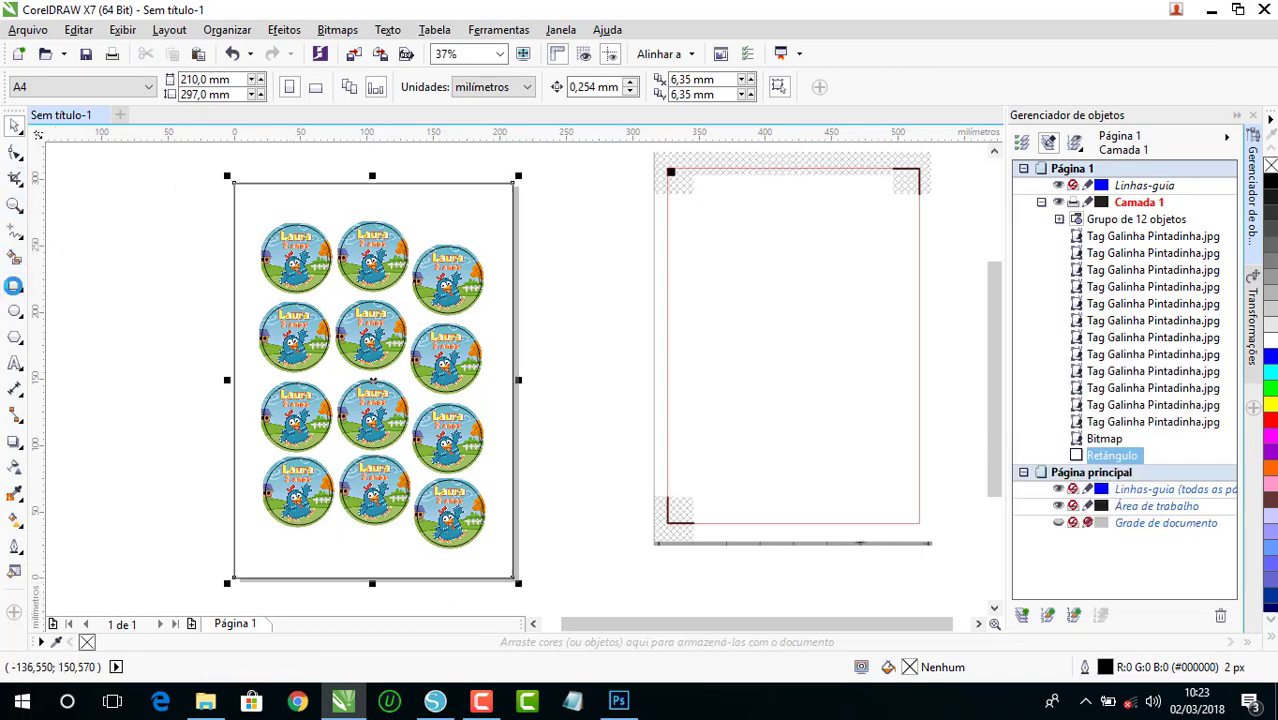
left_click(13, 128)
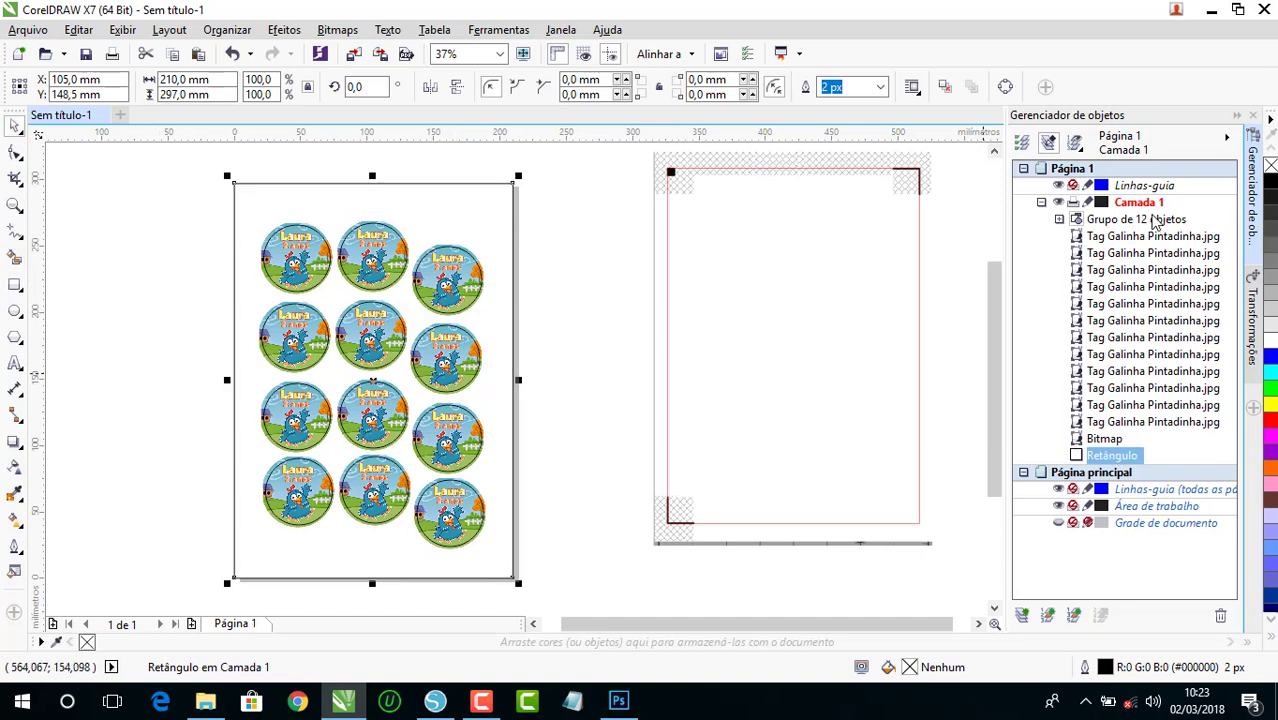
left_click(1152, 220, "ctrl")
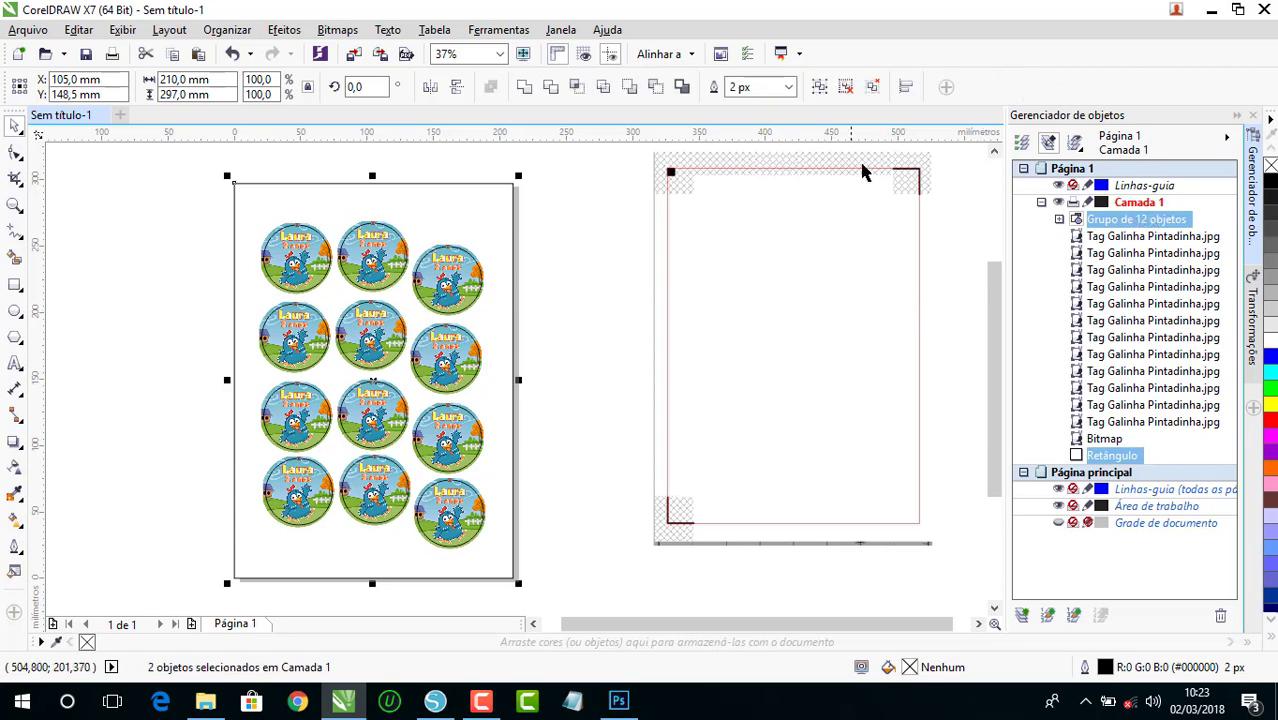
left_click(819, 88)
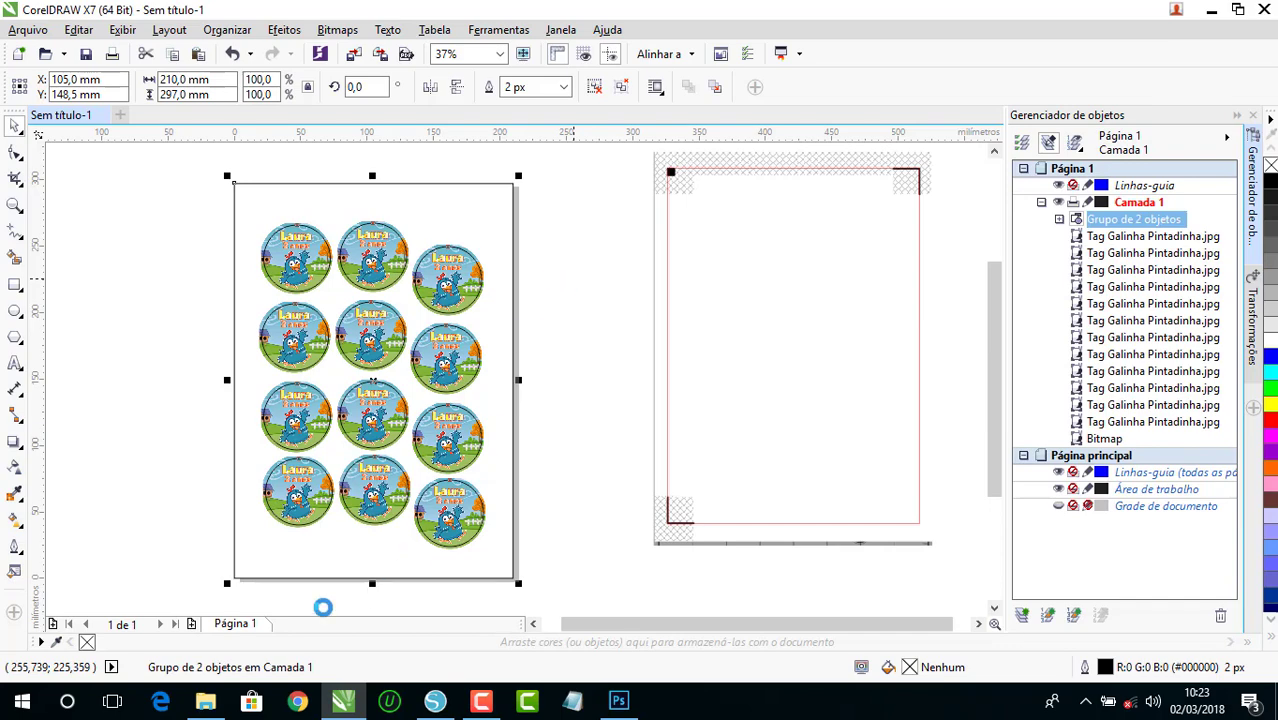
- Cut the group of circles and page frame, add a second page, and paste the group there
key("Delete")
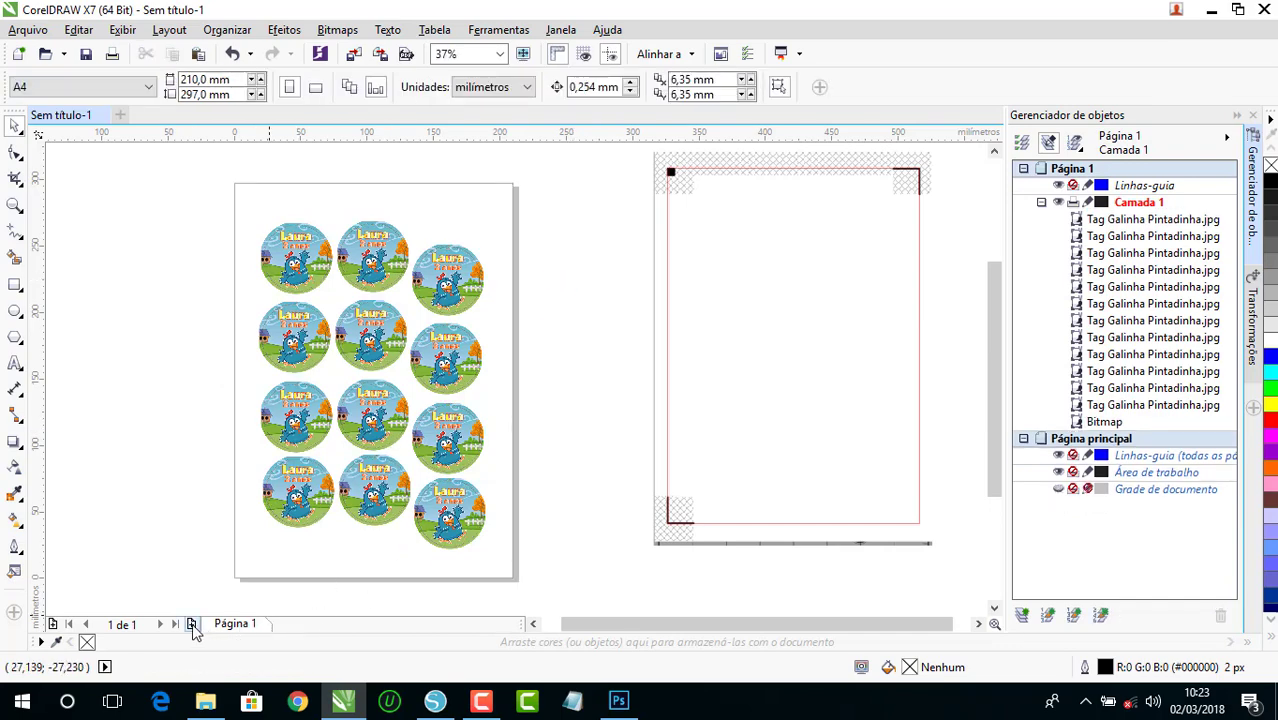
left_click(191, 624)
key("ctrl+v")
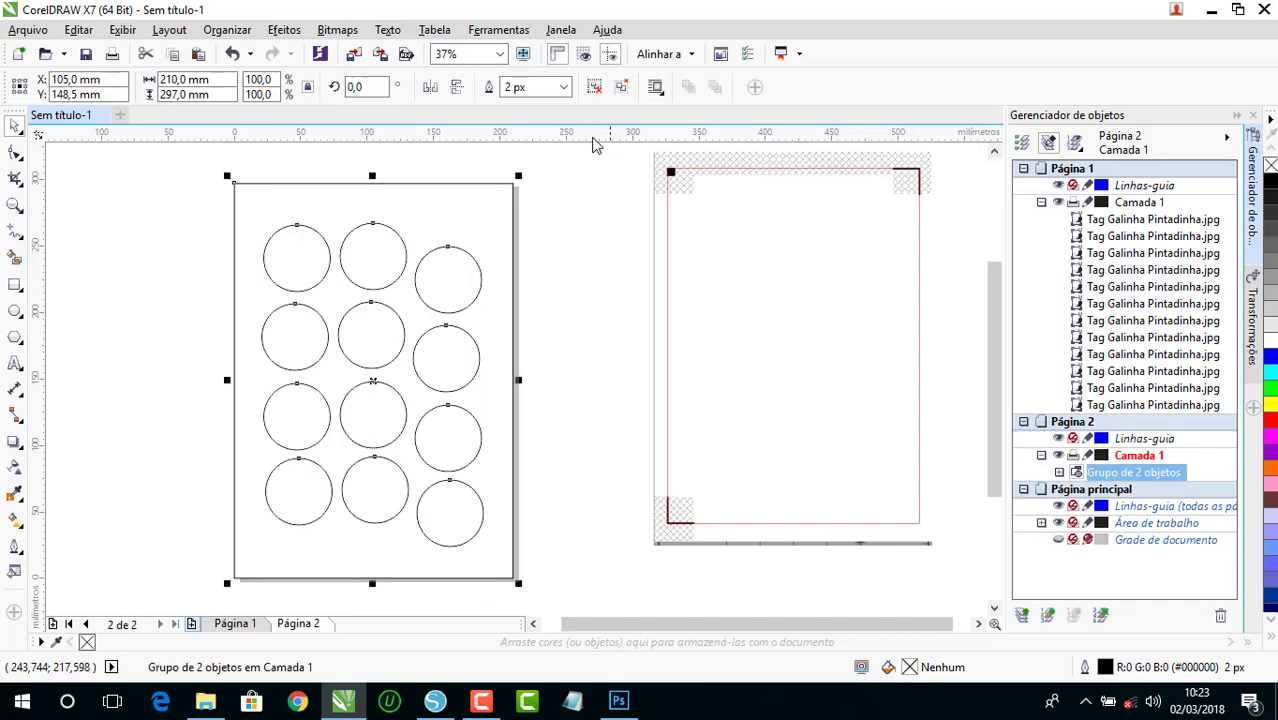
- Set the outline width of the circles and page frame on page 2 to Esp. mínima
left_click(564, 87)
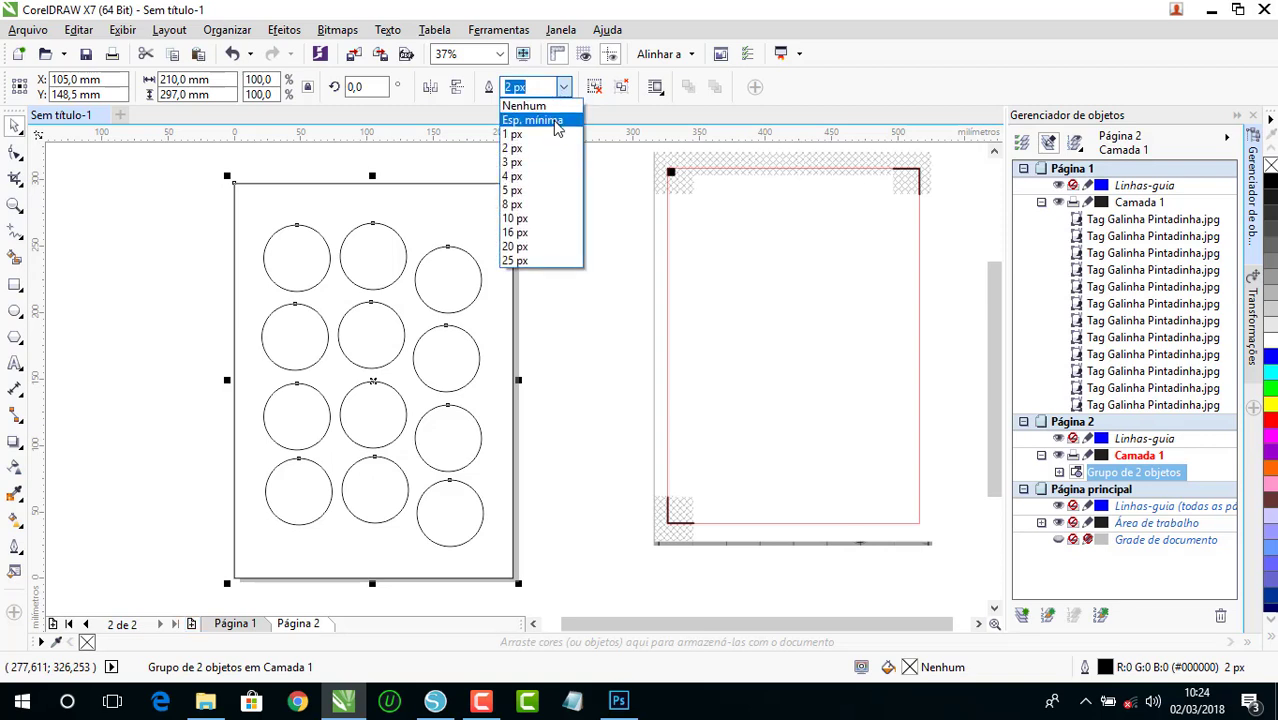
left_click(557, 121)
left_click(436, 214)
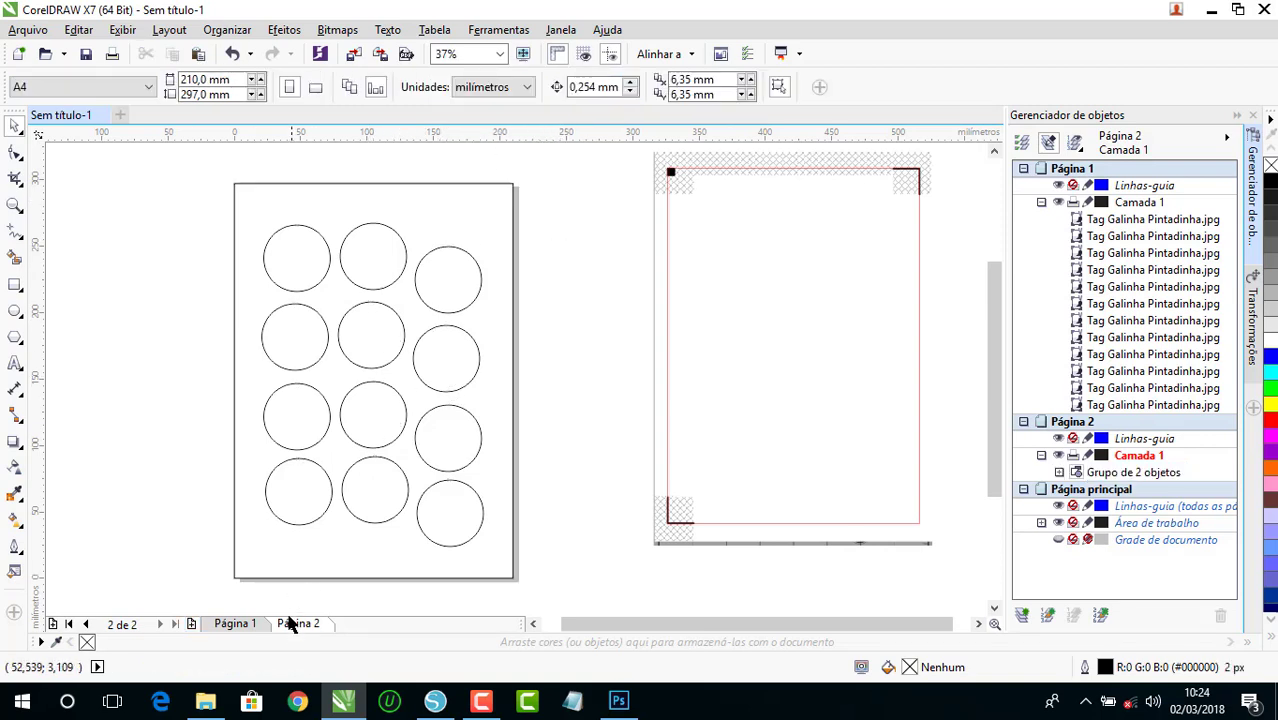
- Add a page-sized rectangle around the tags on page 1 with an Esp. mínima outline
left_click(246, 625)
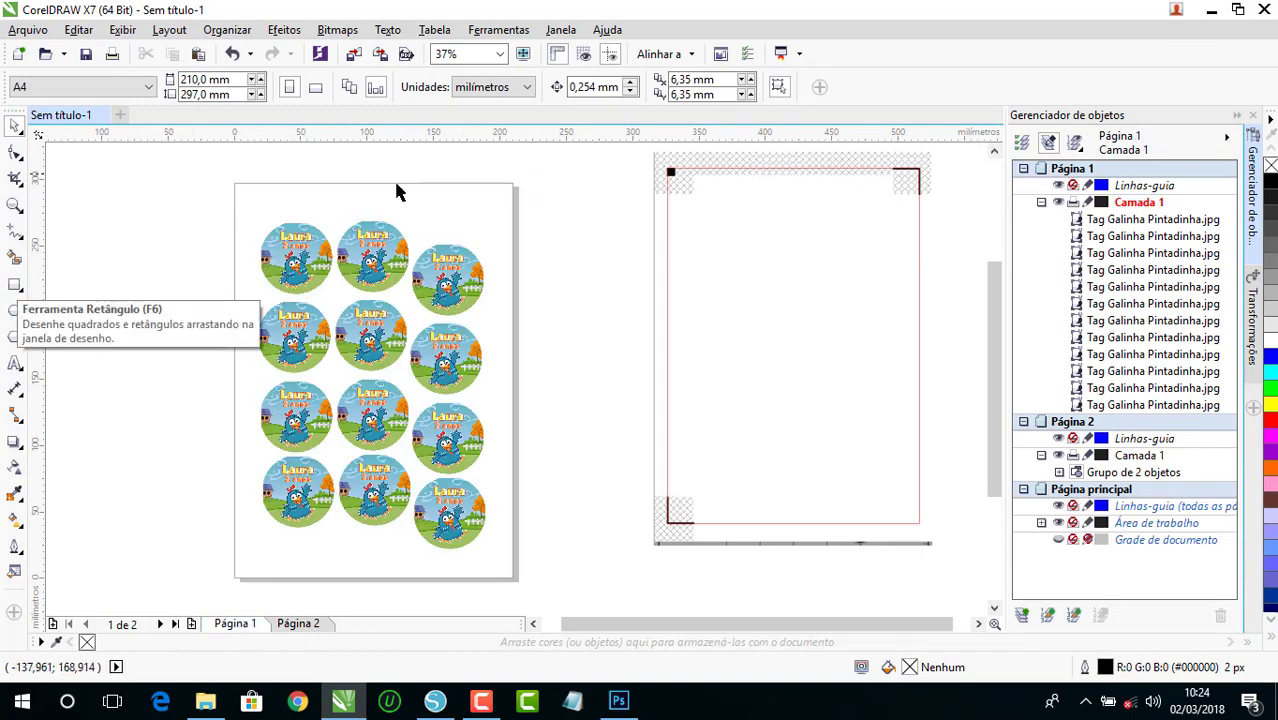
double_click(15, 285)
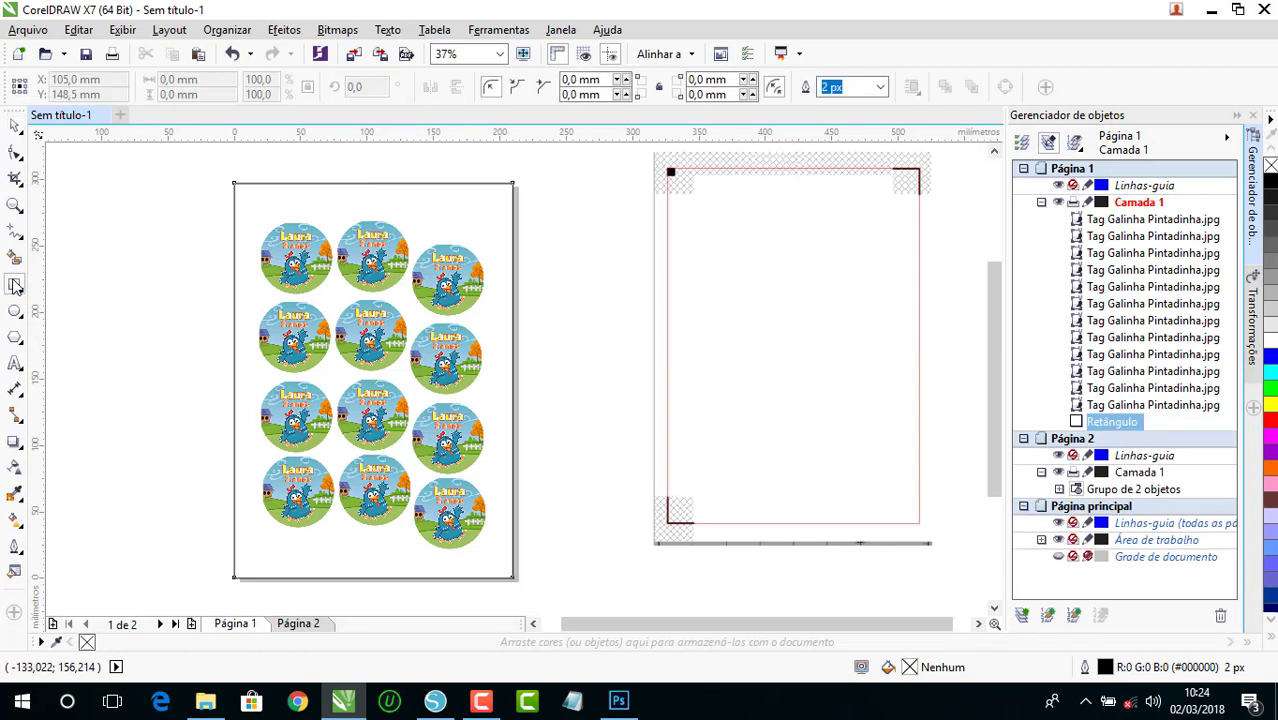
left_click(843, 94)
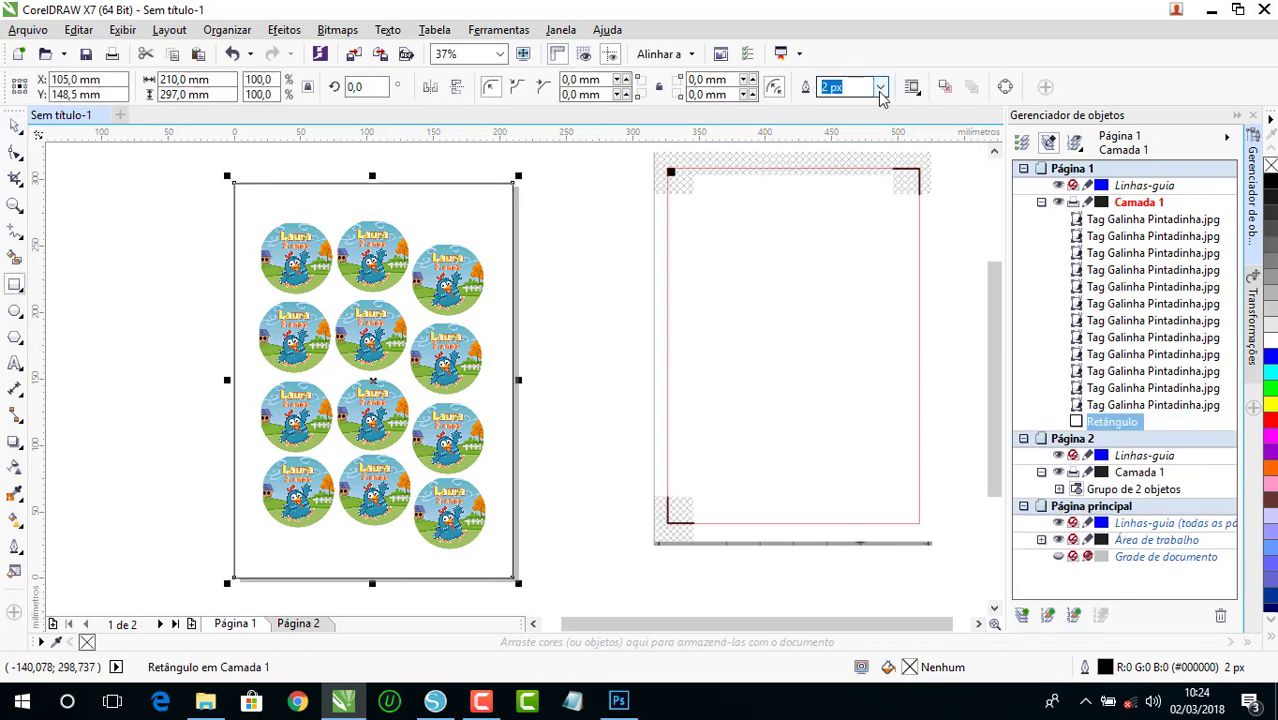
left_click(880, 87)
left_click(873, 124)
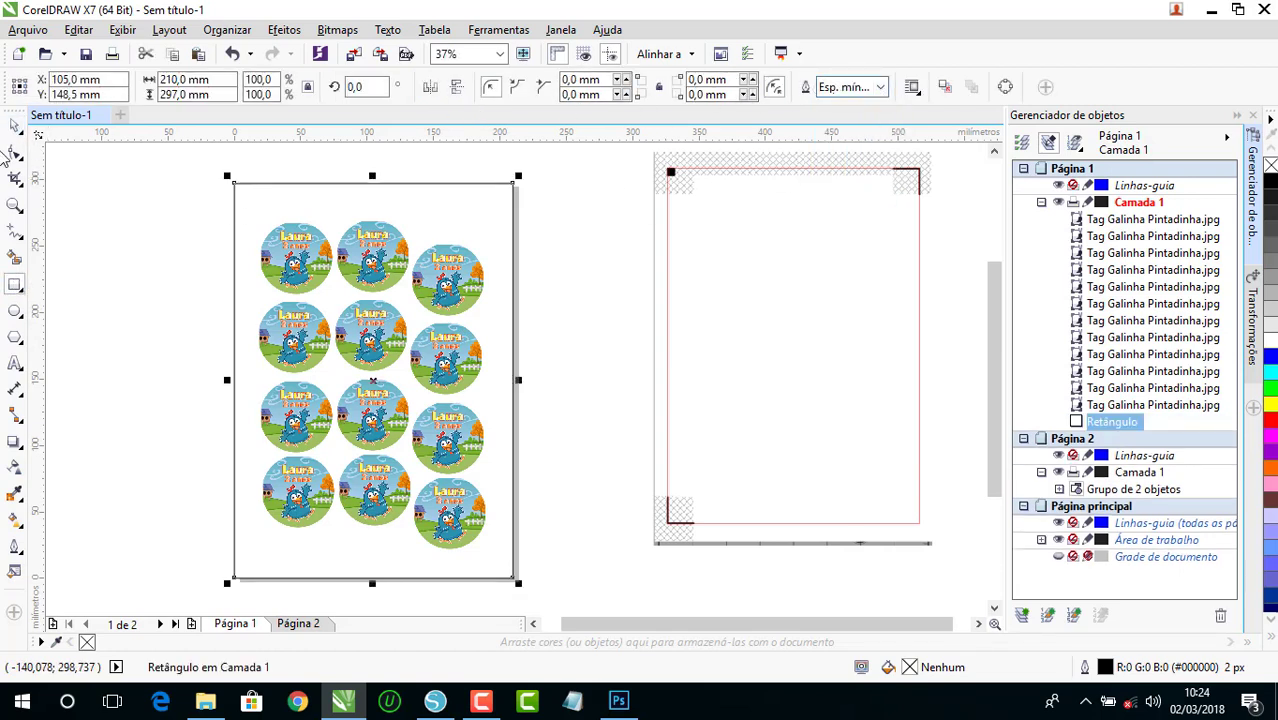
- Select all twelve tag images together with the page frame on page 1 and group them
left_click(15, 125)
left_click_drag(199, 167, 561, 584)
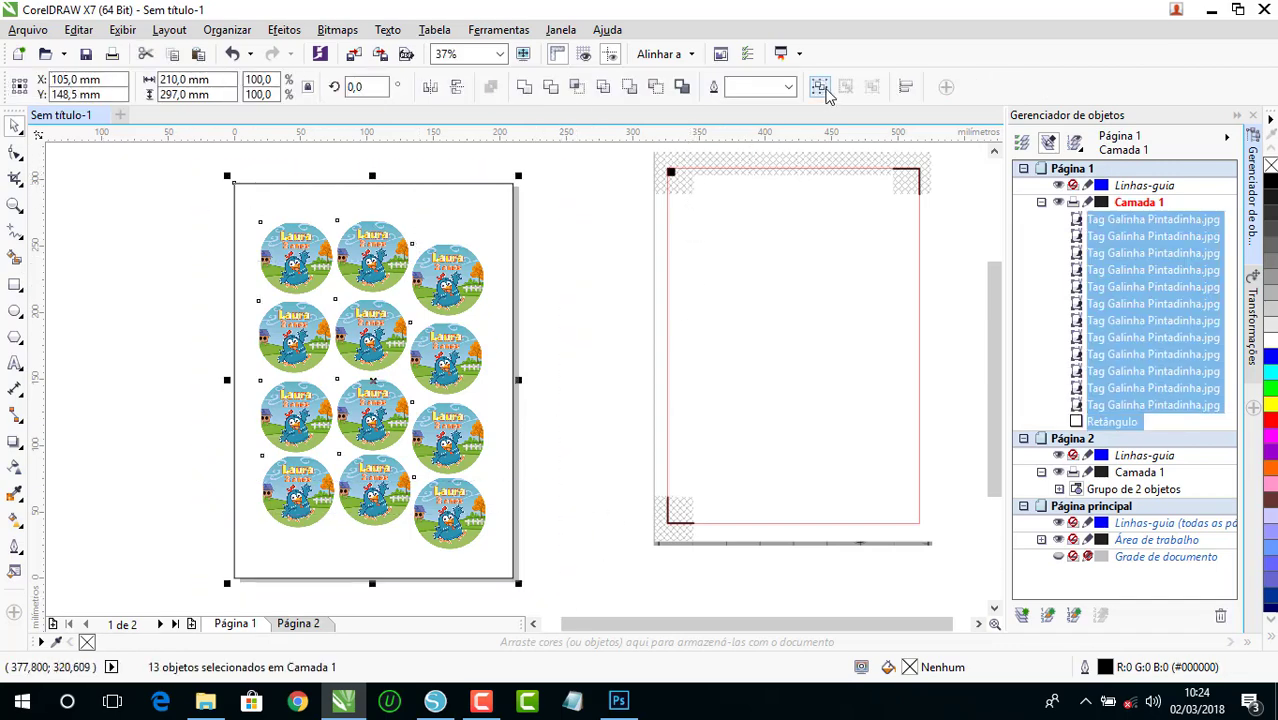
left_click(820, 87)
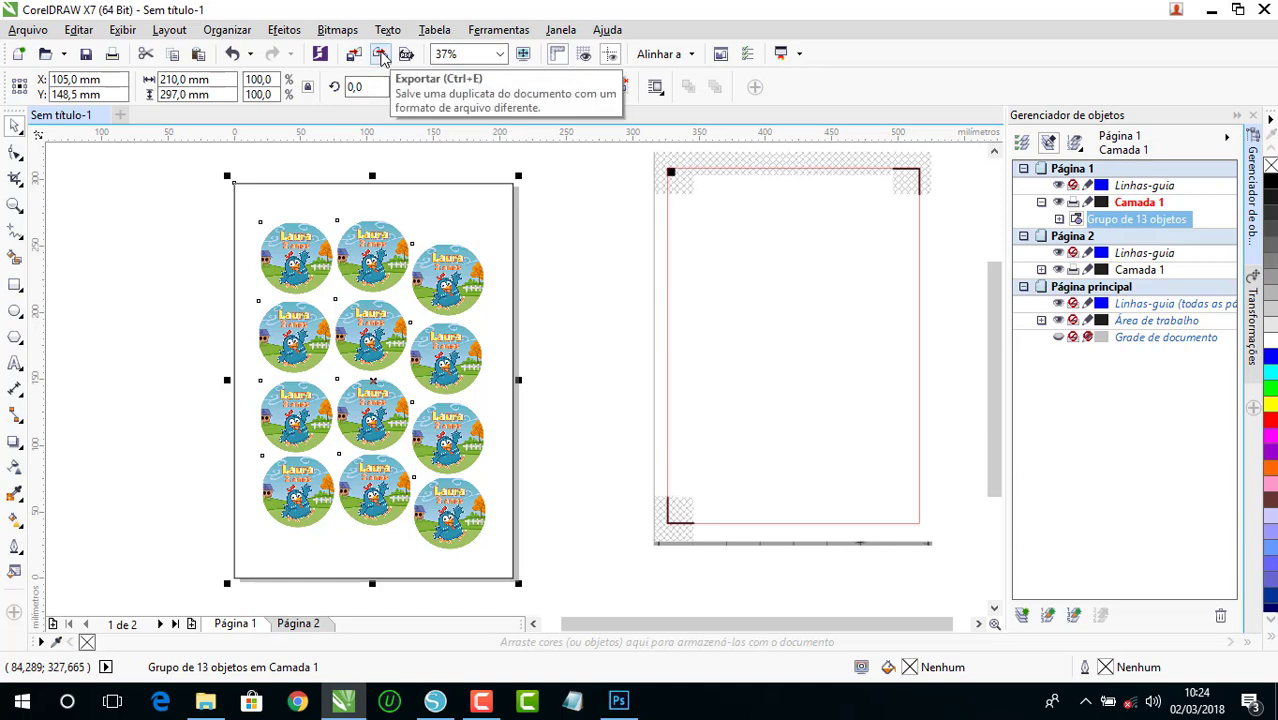
- Set up an export of the selected tag group to Área de Trabalho as a PNG file named Teste 02
left_click(380, 55)
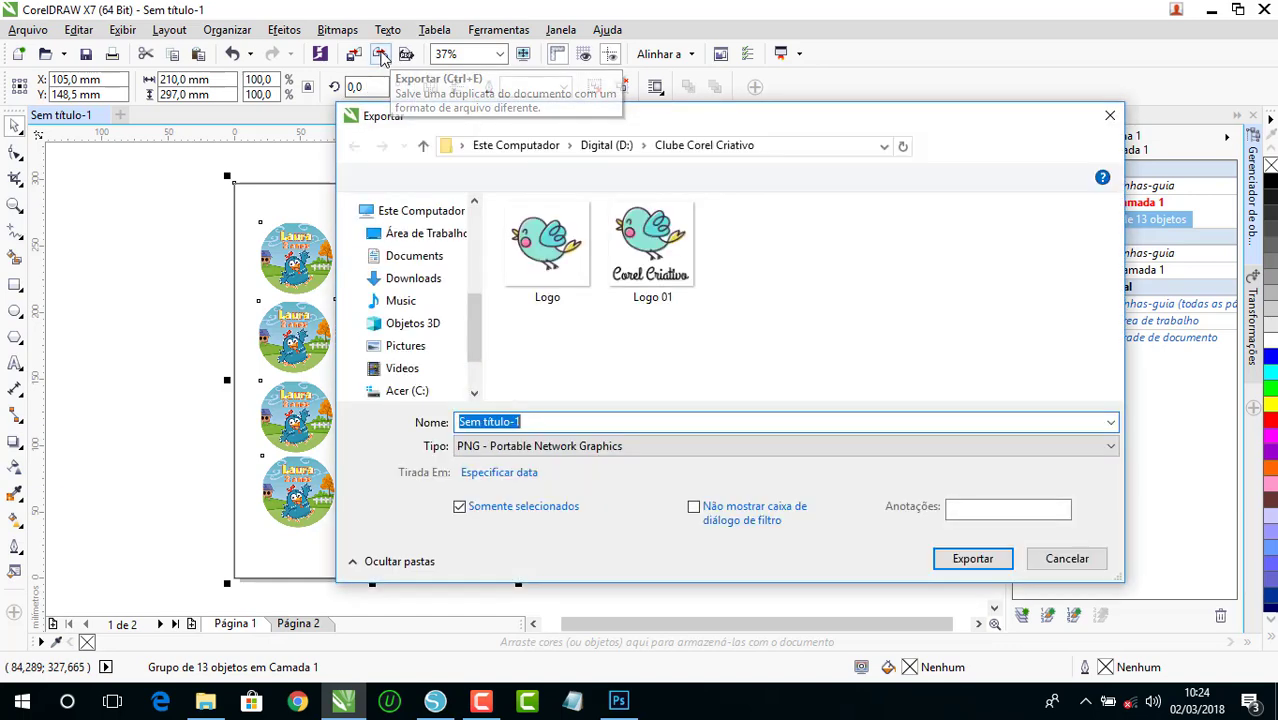
scroll(448, 230, "down", 1)
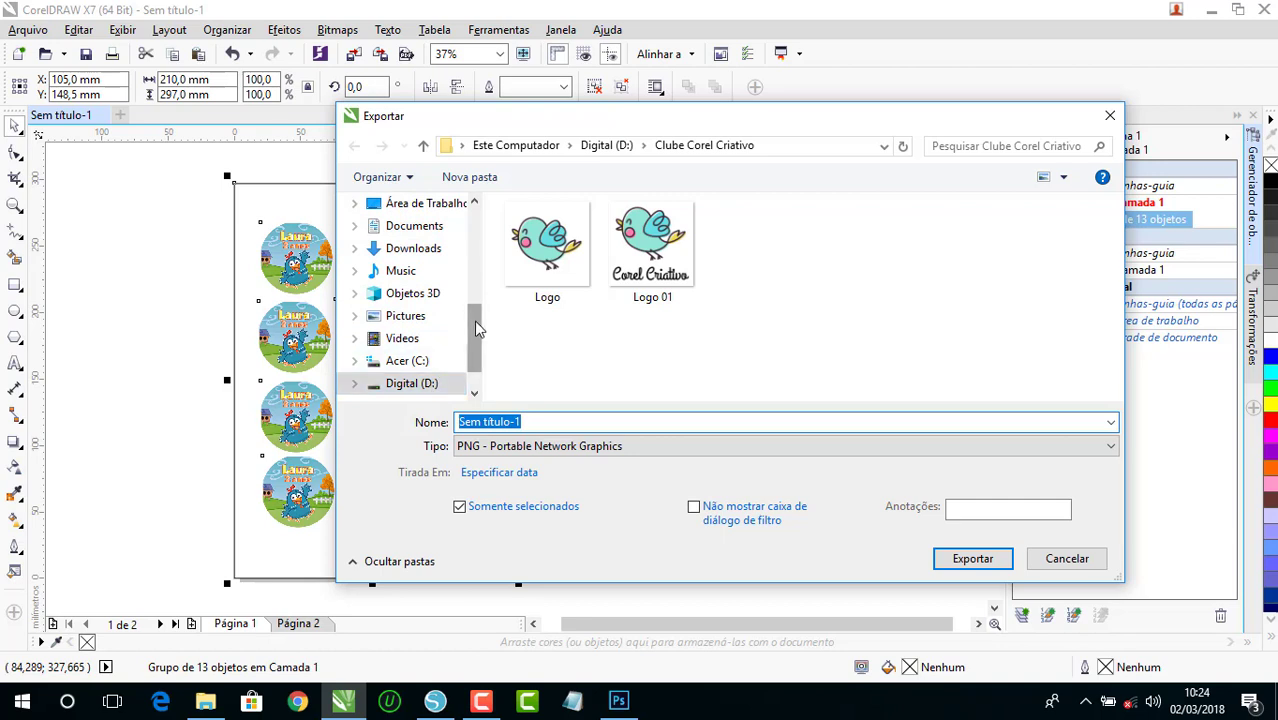
left_click_drag(476, 328, 478, 200)
left_click(375, 241)
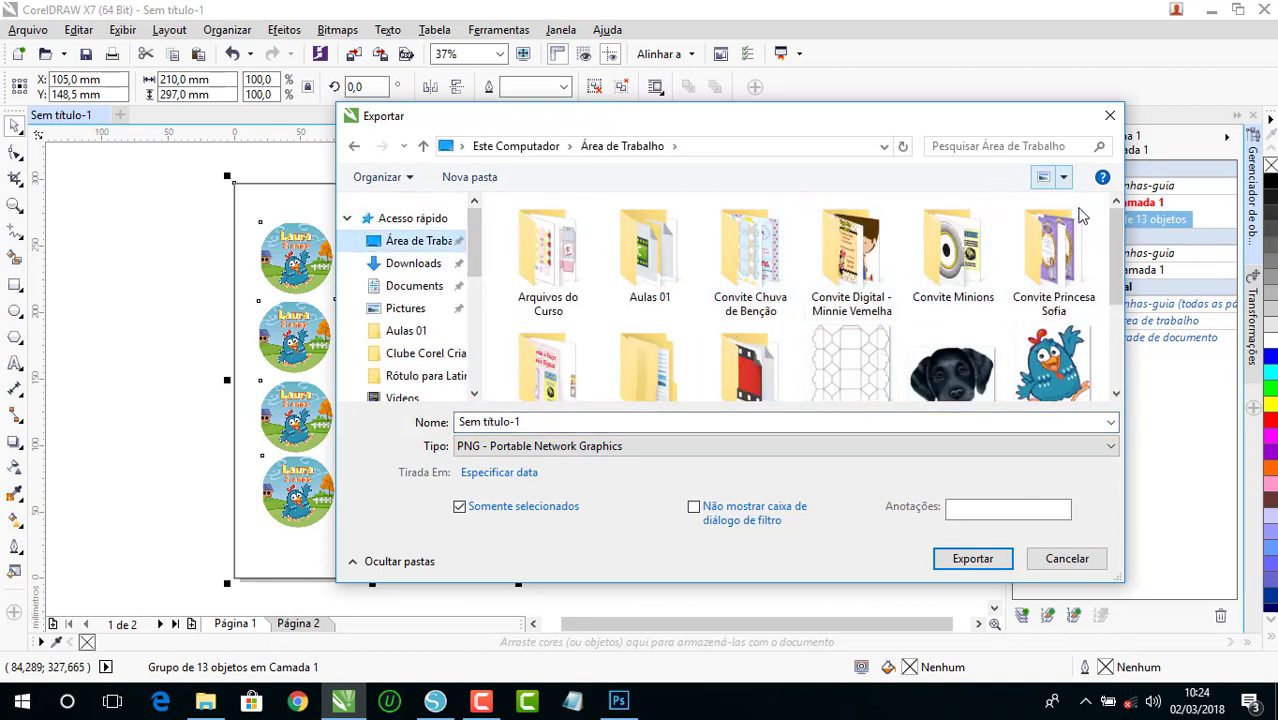
left_click(553, 421)
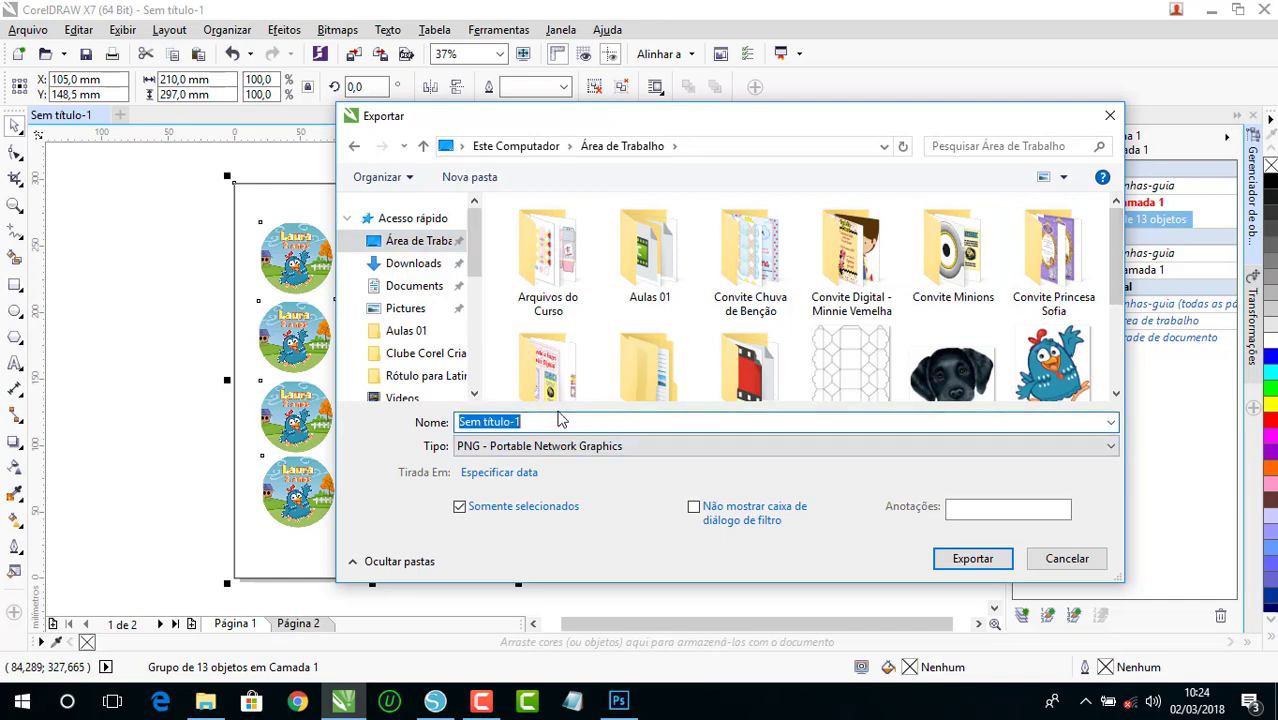
type("Teste")
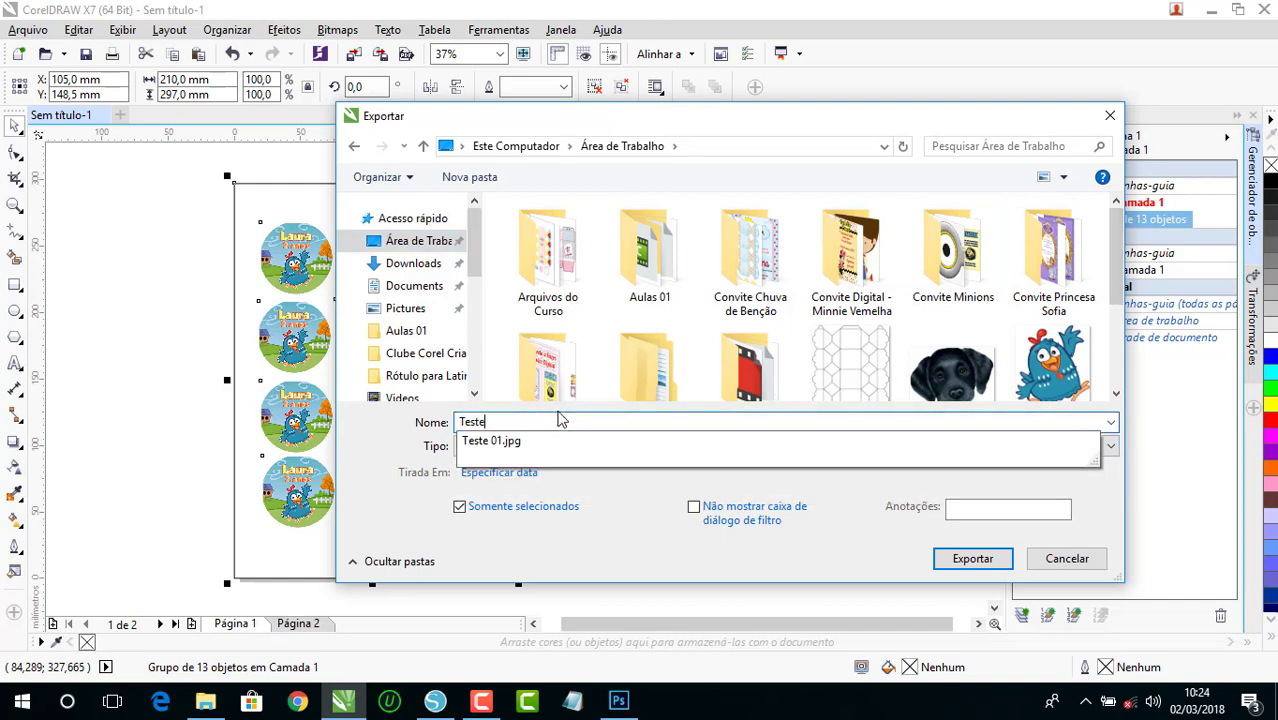
type(" 02")
left_click(496, 447)
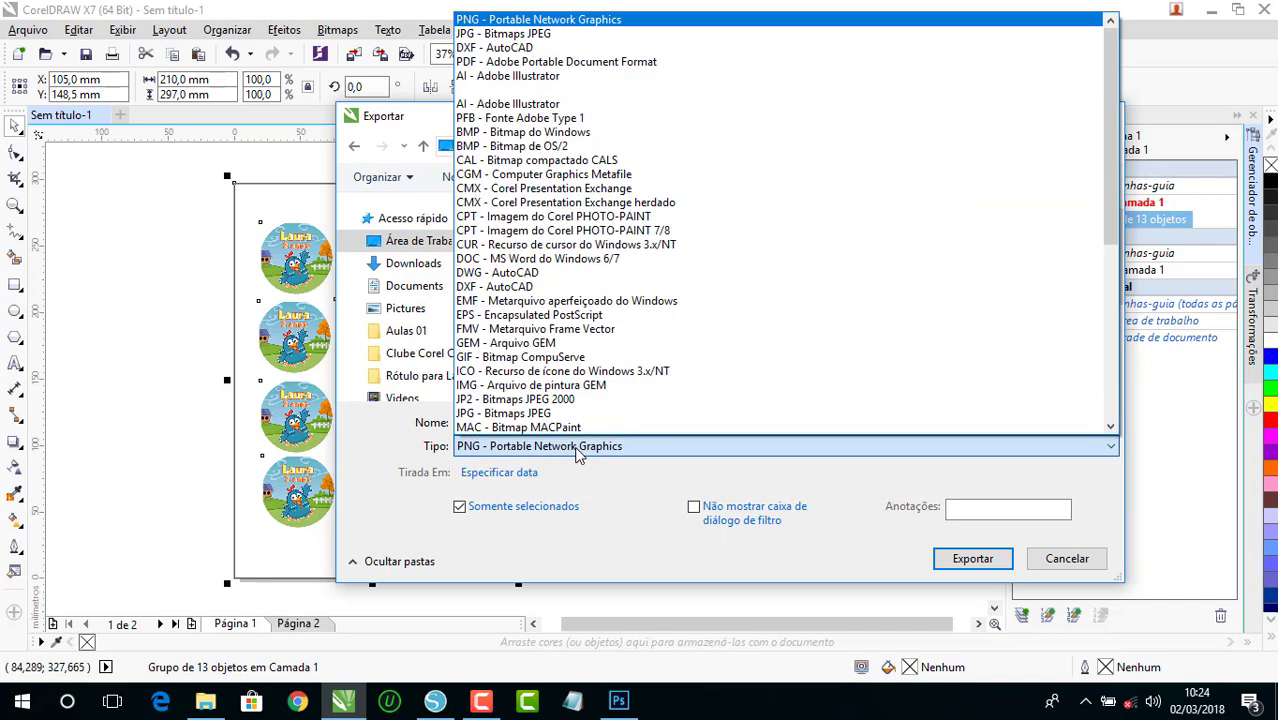
left_click(515, 20)
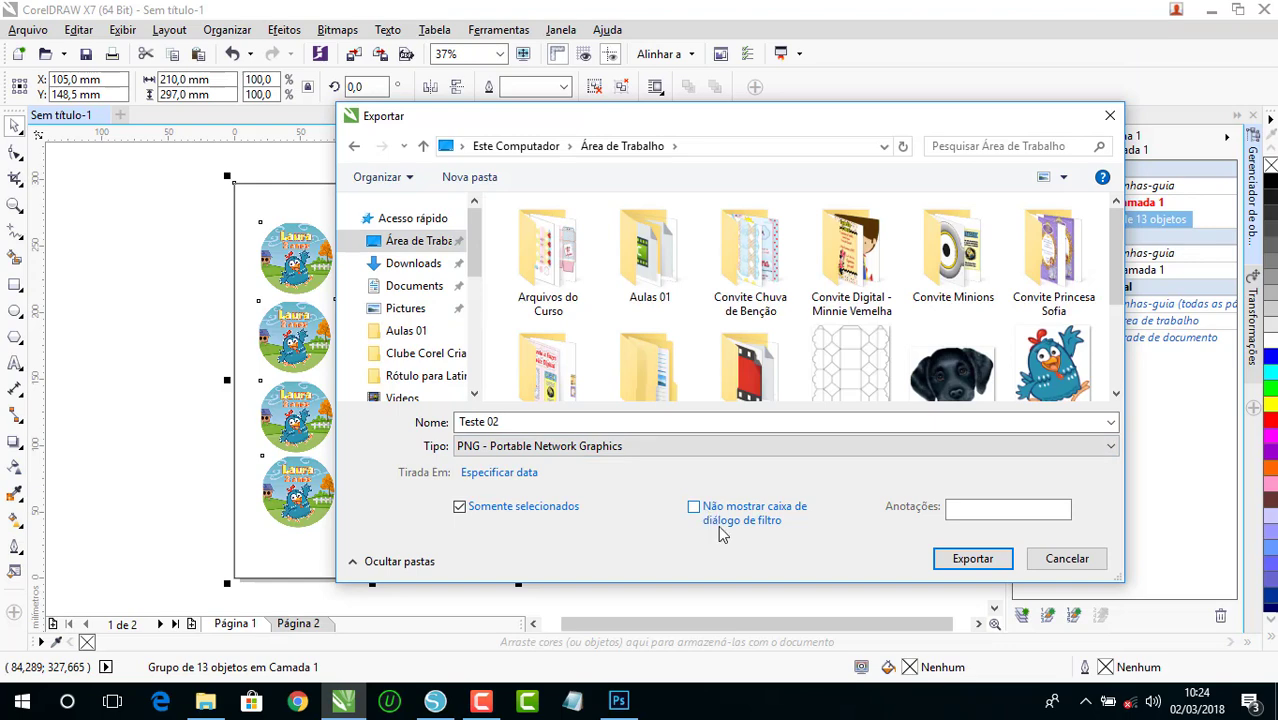
- Complete the PNG export of the tags in 24-bit RGB at a resolution of 300, checking the transformation settings
left_click(985, 563)
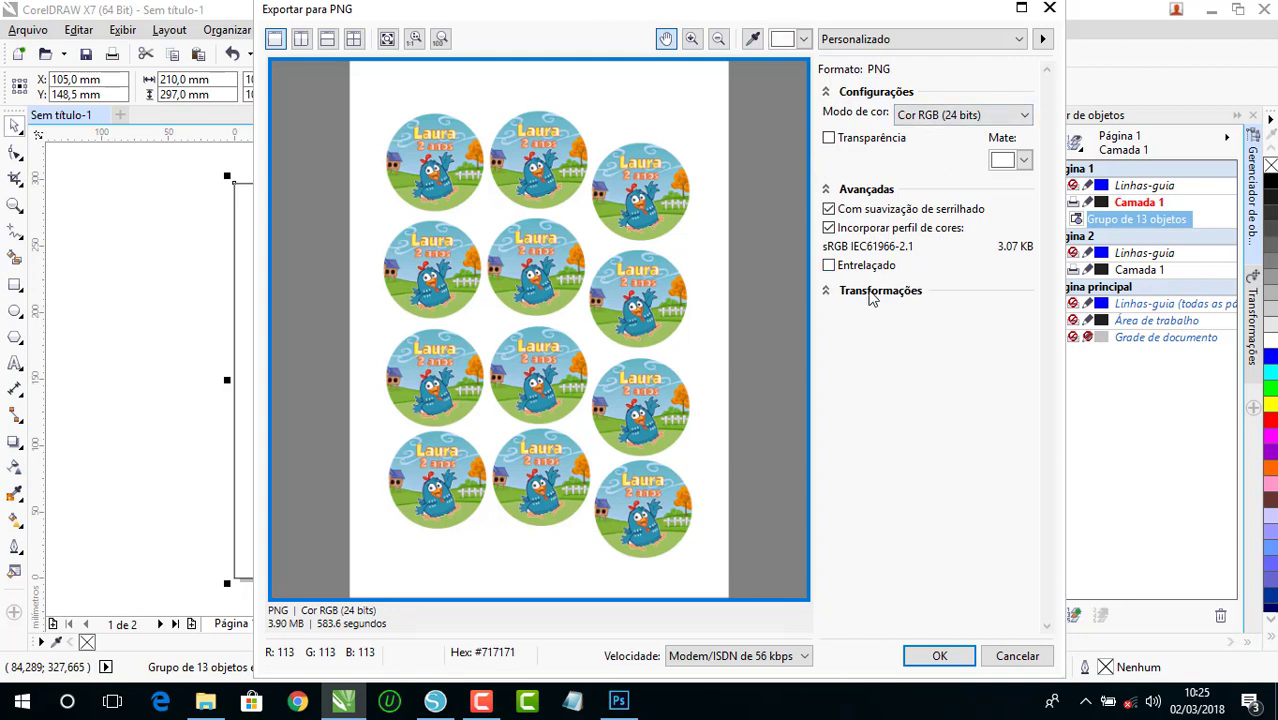
left_click(870, 292)
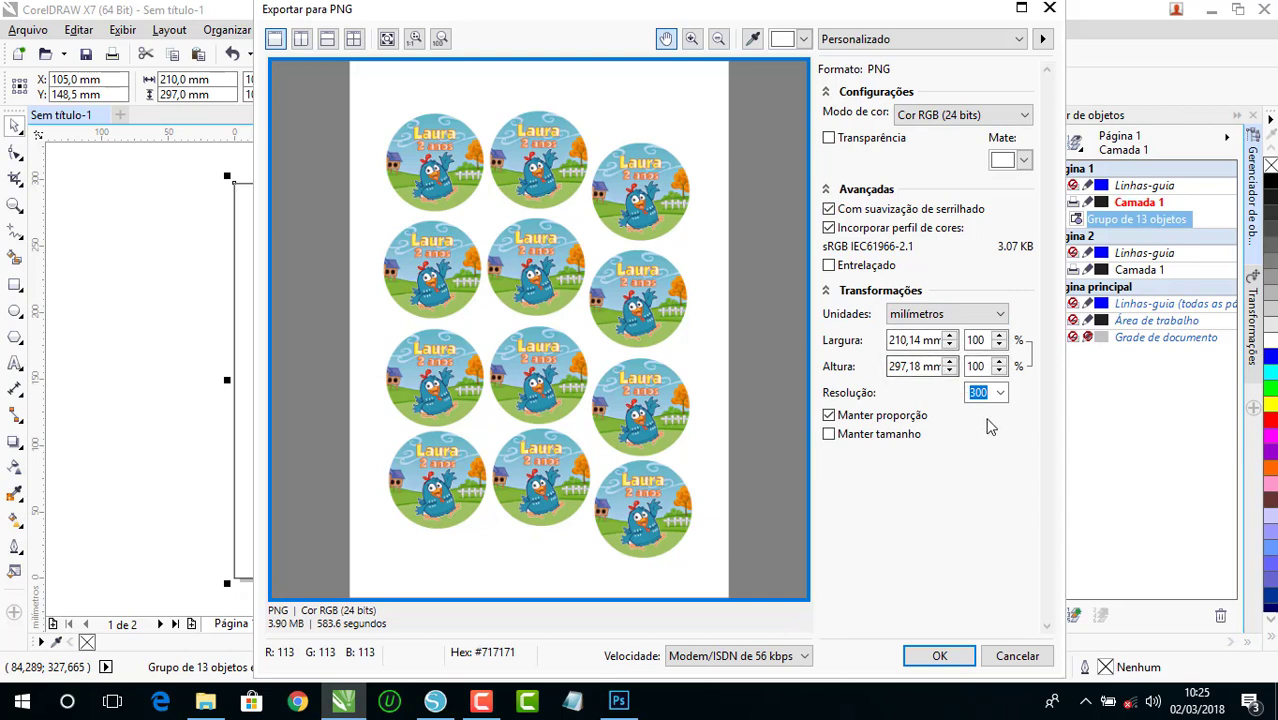
left_click(945, 657)
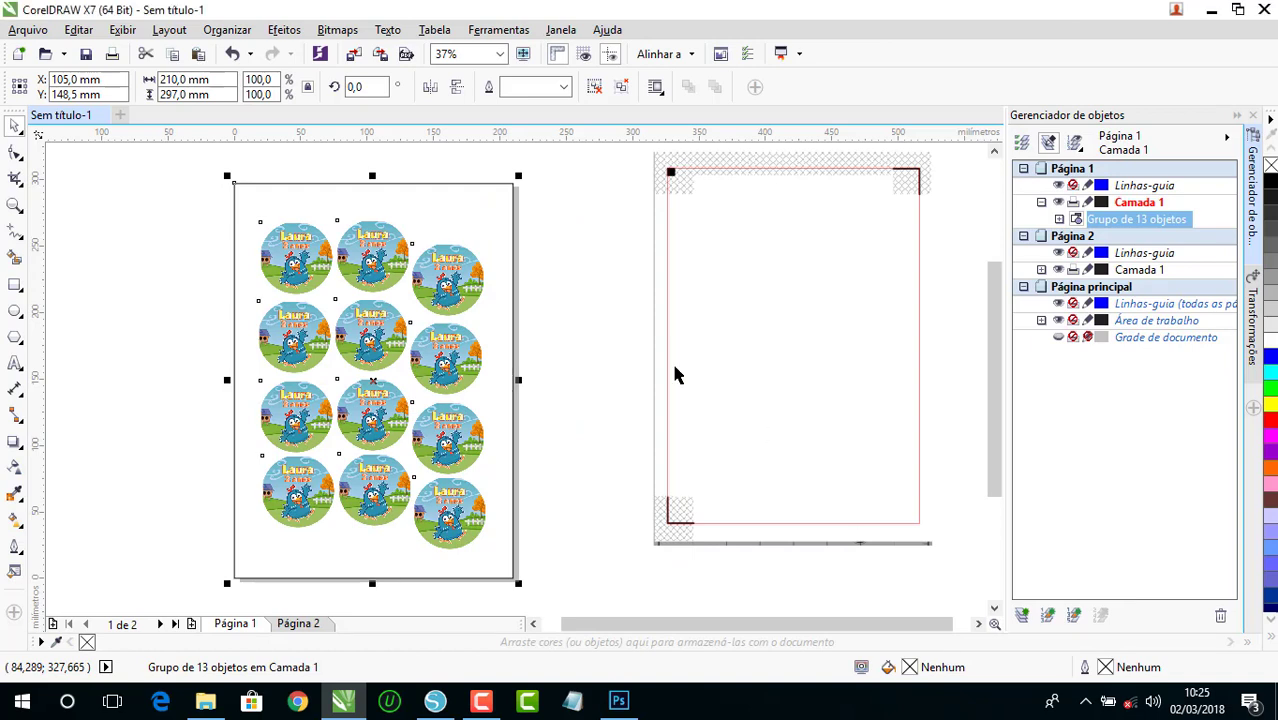
- Export the cut circles and frame on page 2 to Área de Trabalho as a DXF - AutoCAD file named teste 03, in Milímetros
left_click(298, 623)
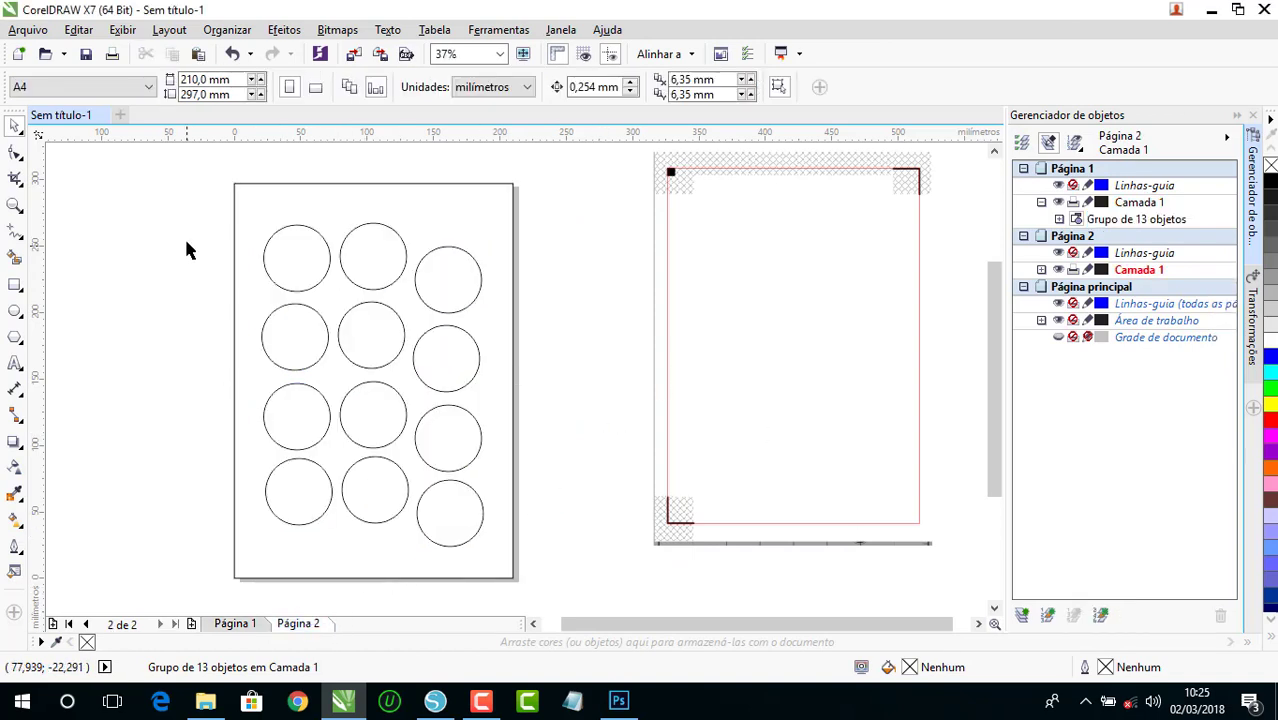
left_click_drag(178, 165, 551, 591)
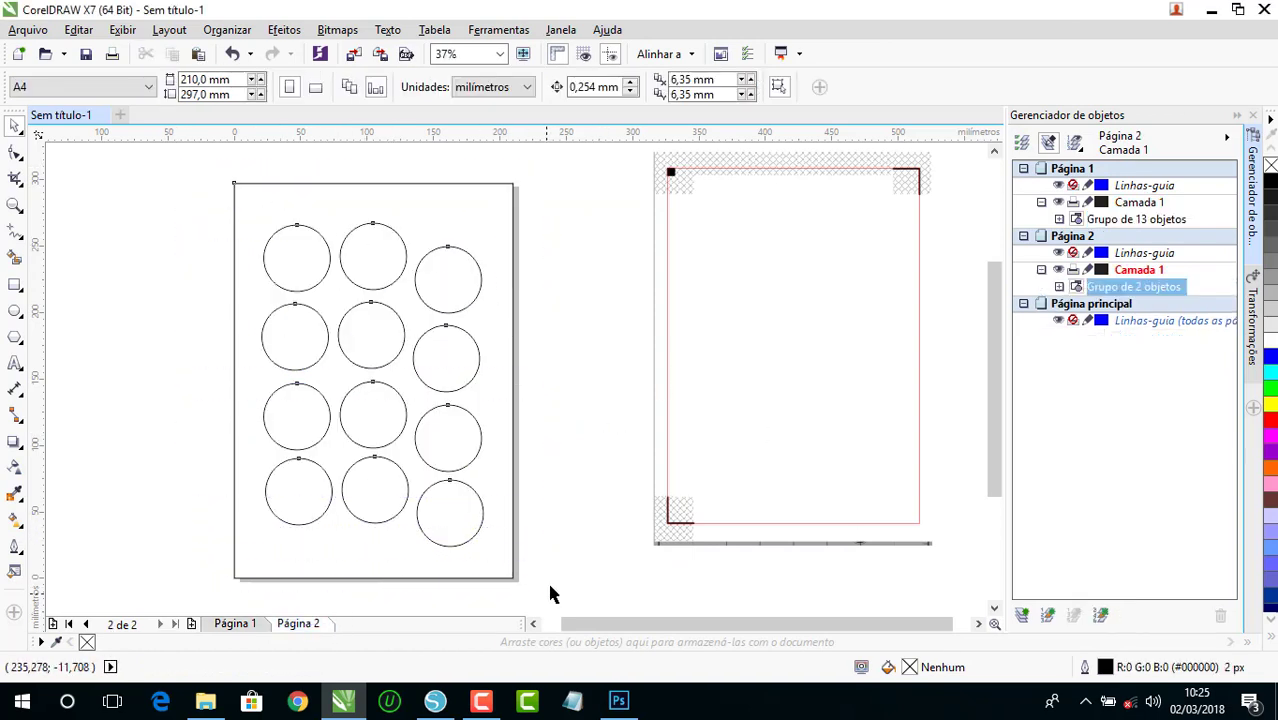
key("ctrl+e")
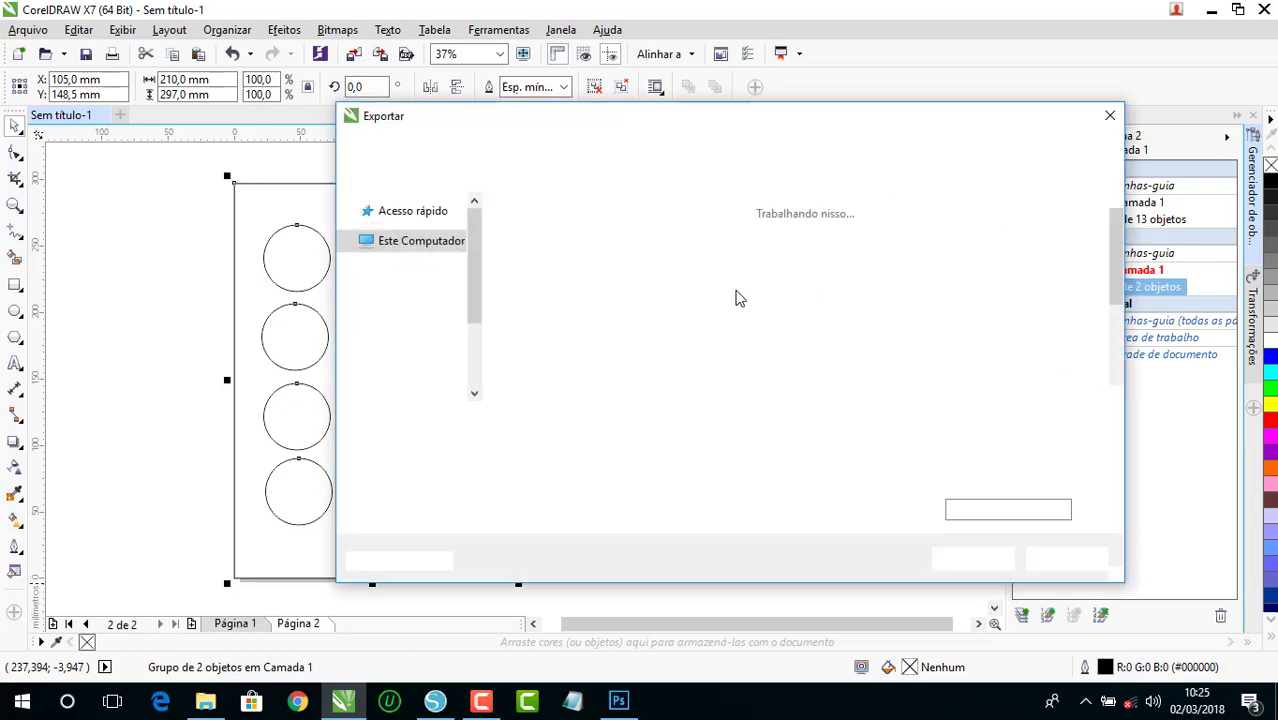
type("t")
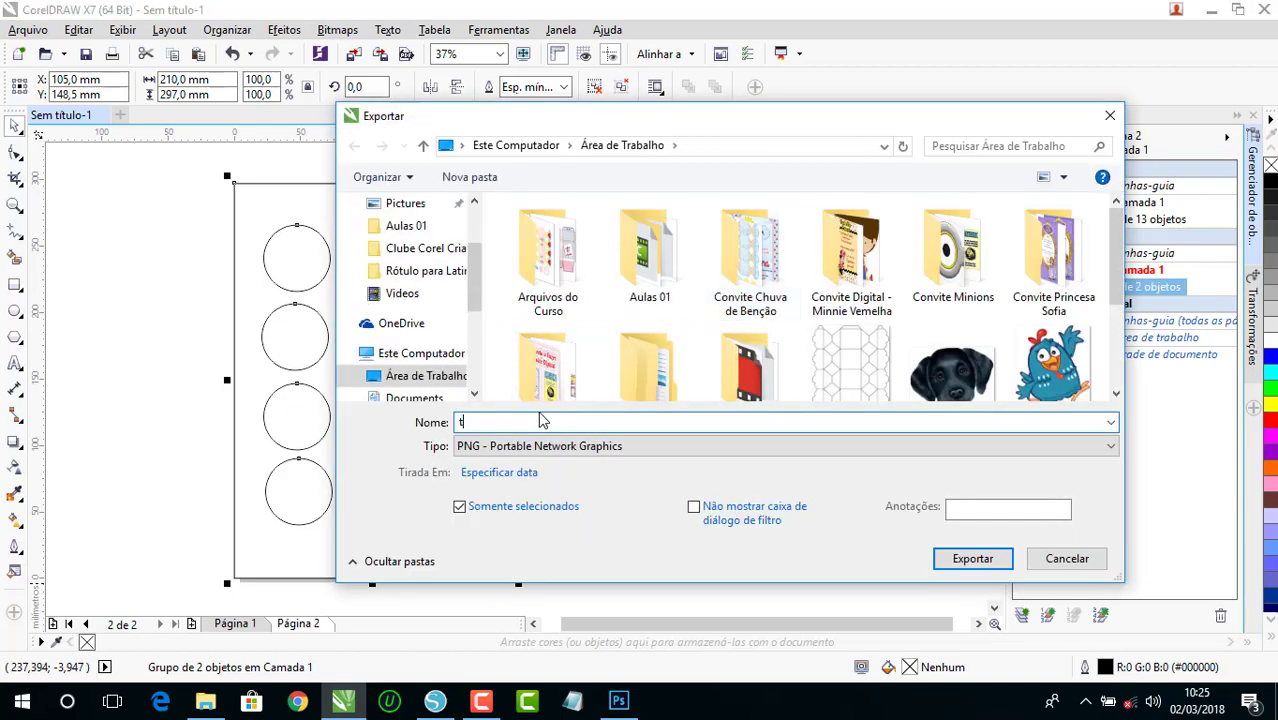
type("este 03")
left_click(588, 448)
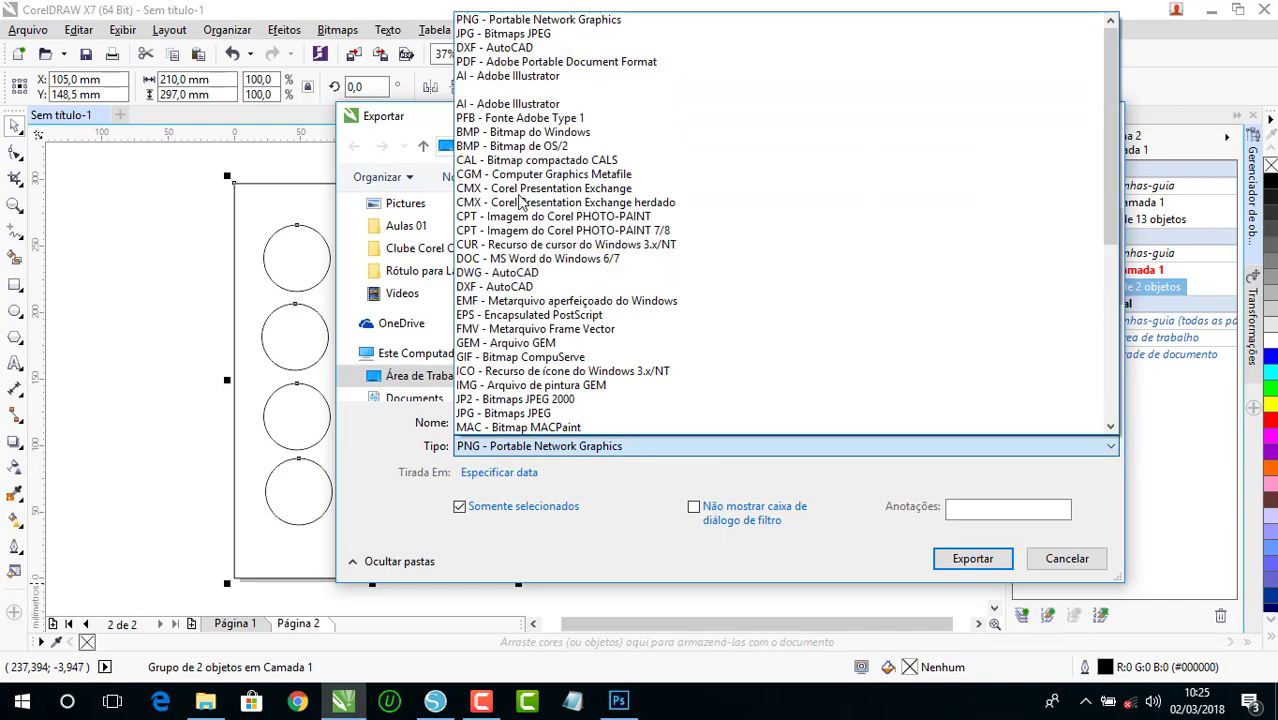
left_click(498, 47)
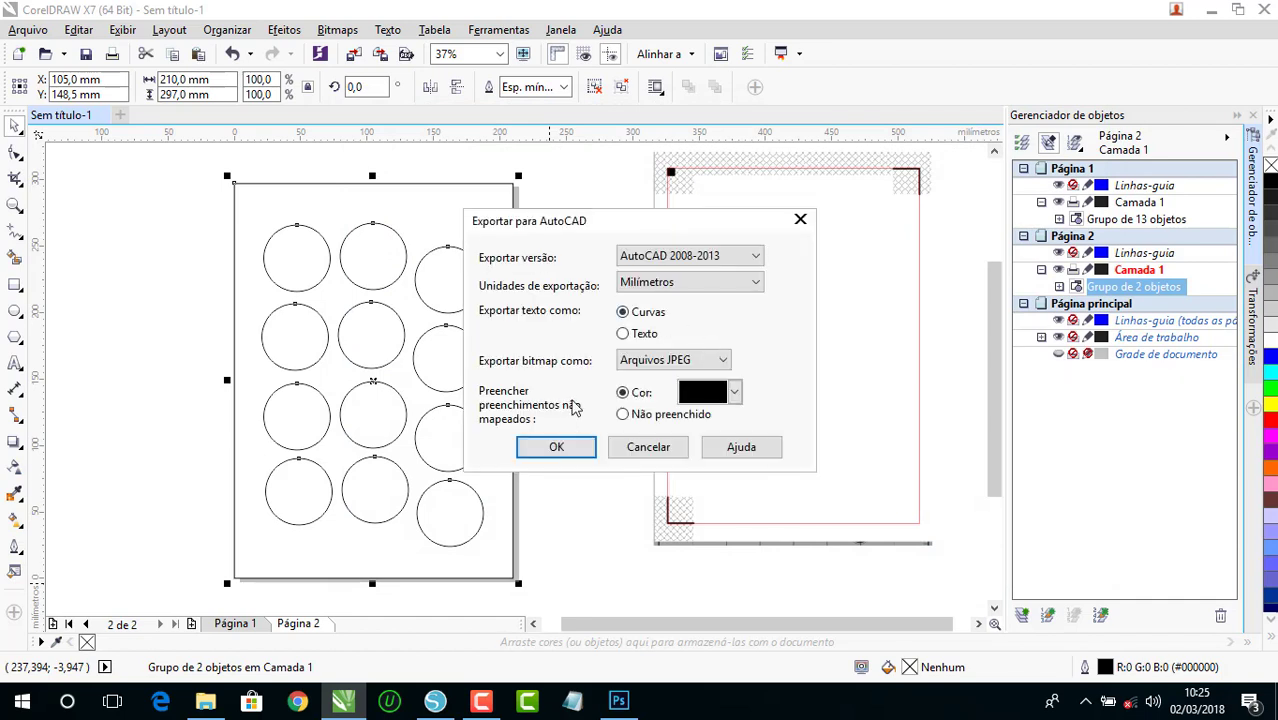
left_click(563, 448)
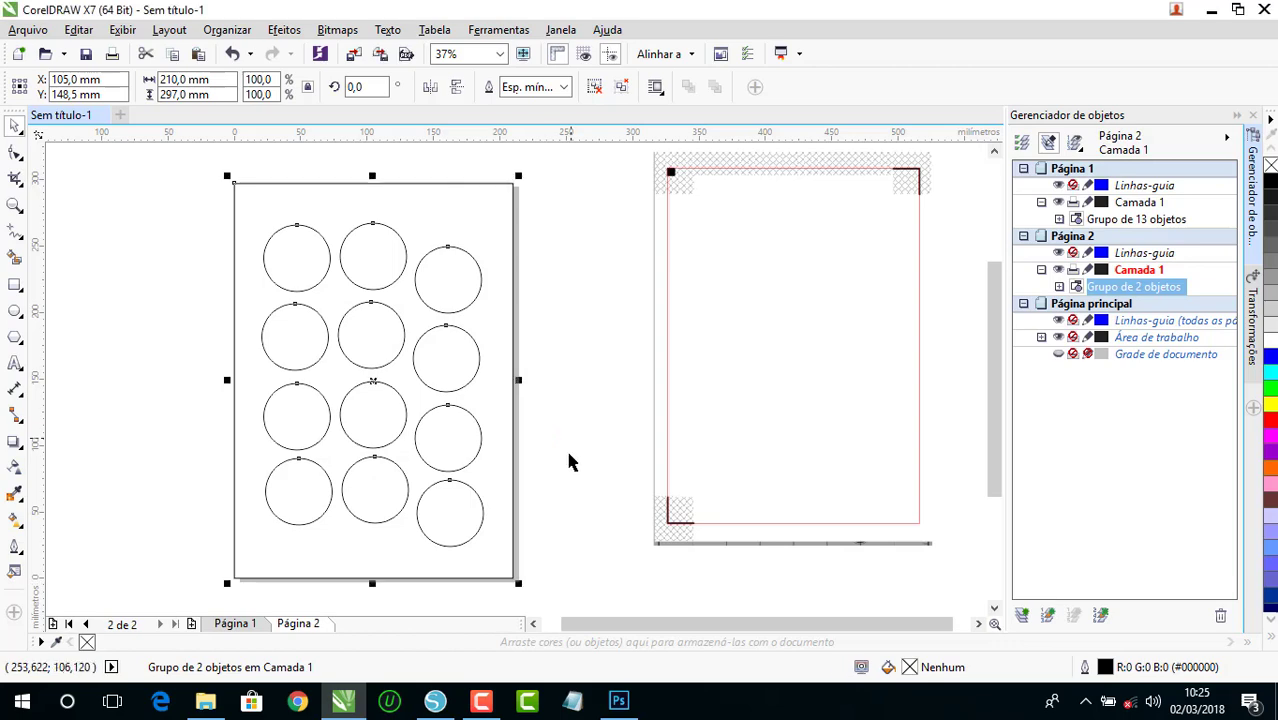
- Switch to Silhouette Studio and review the DXF import options in the preferences, keeping Abrir on As-is
left_click(434, 701)
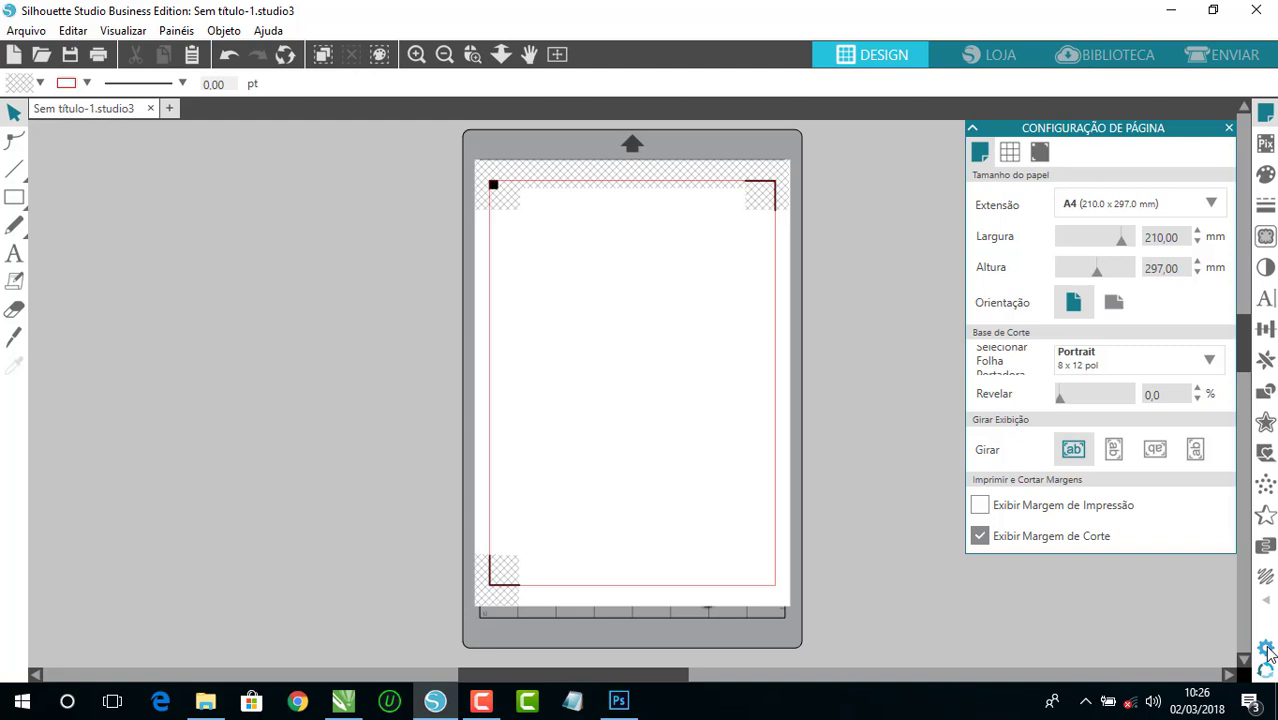
left_click(1266, 649)
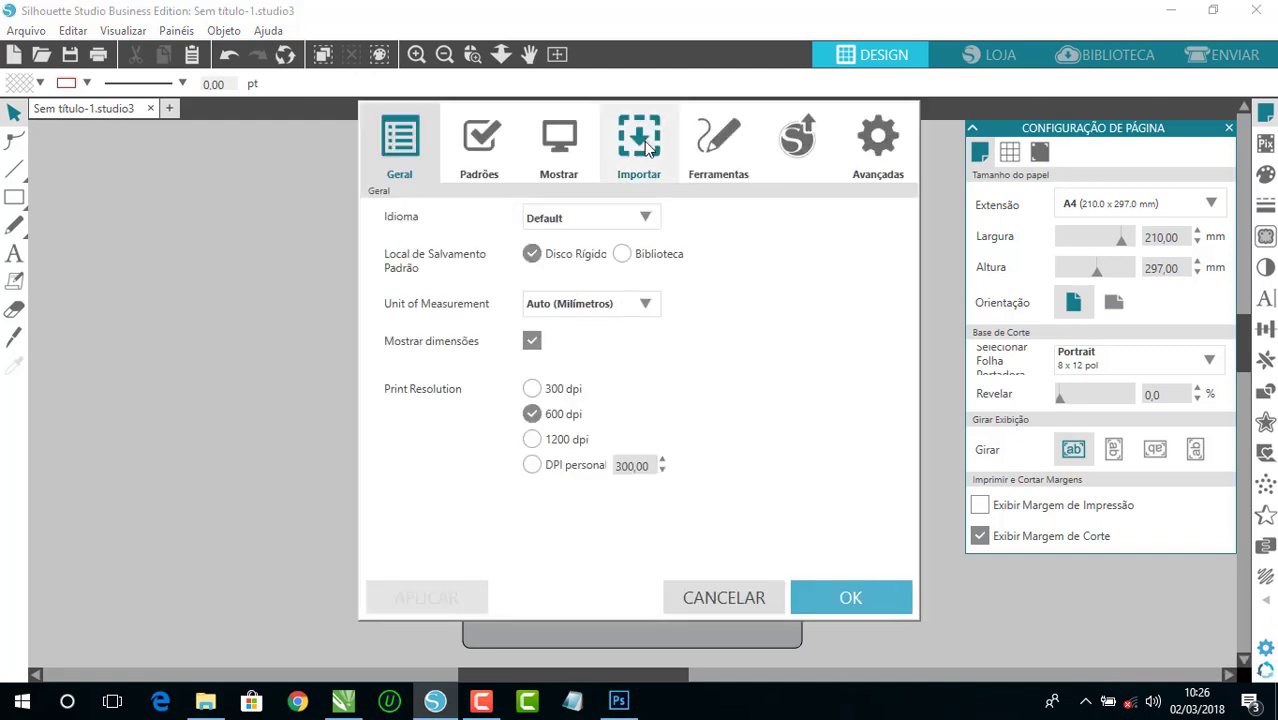
left_click(648, 146)
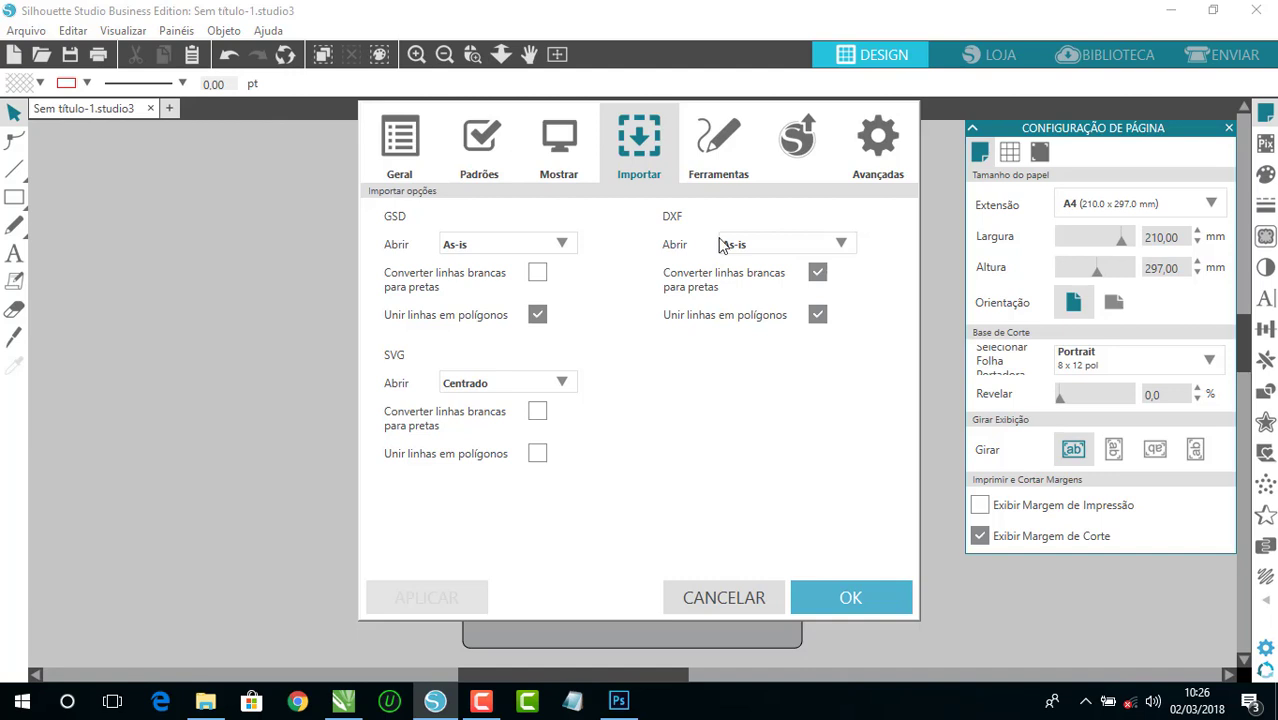
left_click(838, 246)
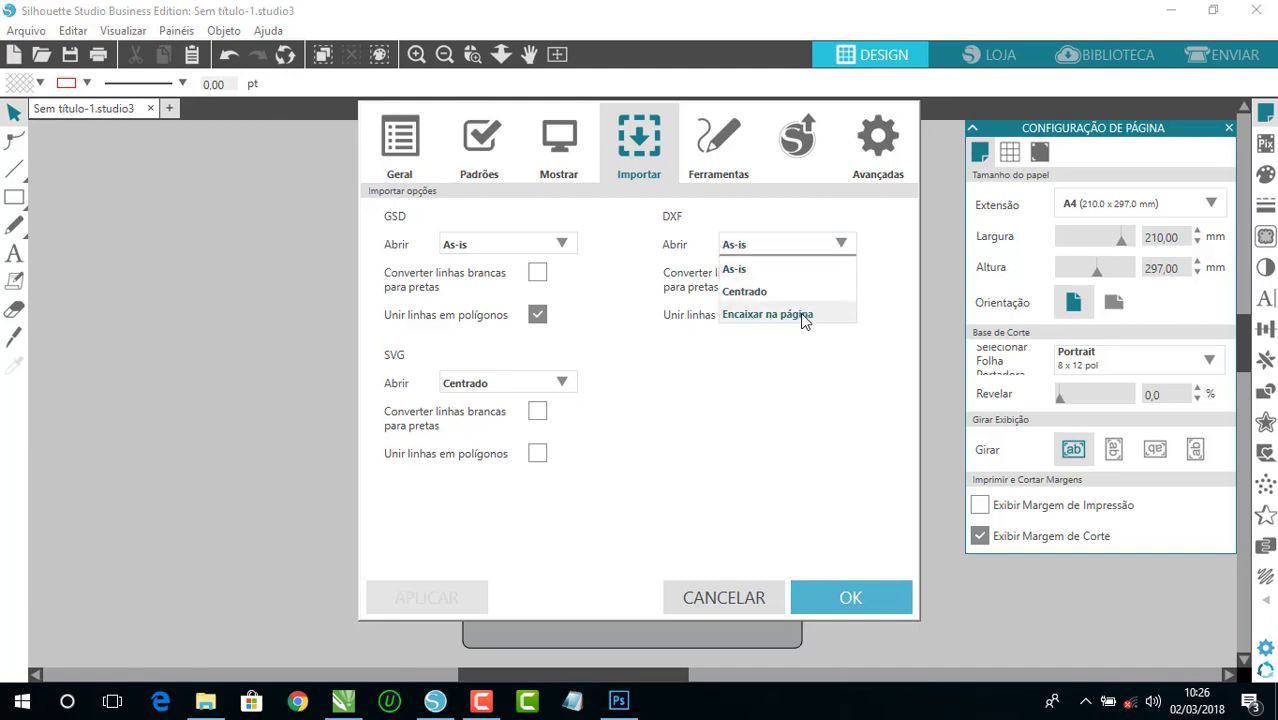
left_click(812, 378)
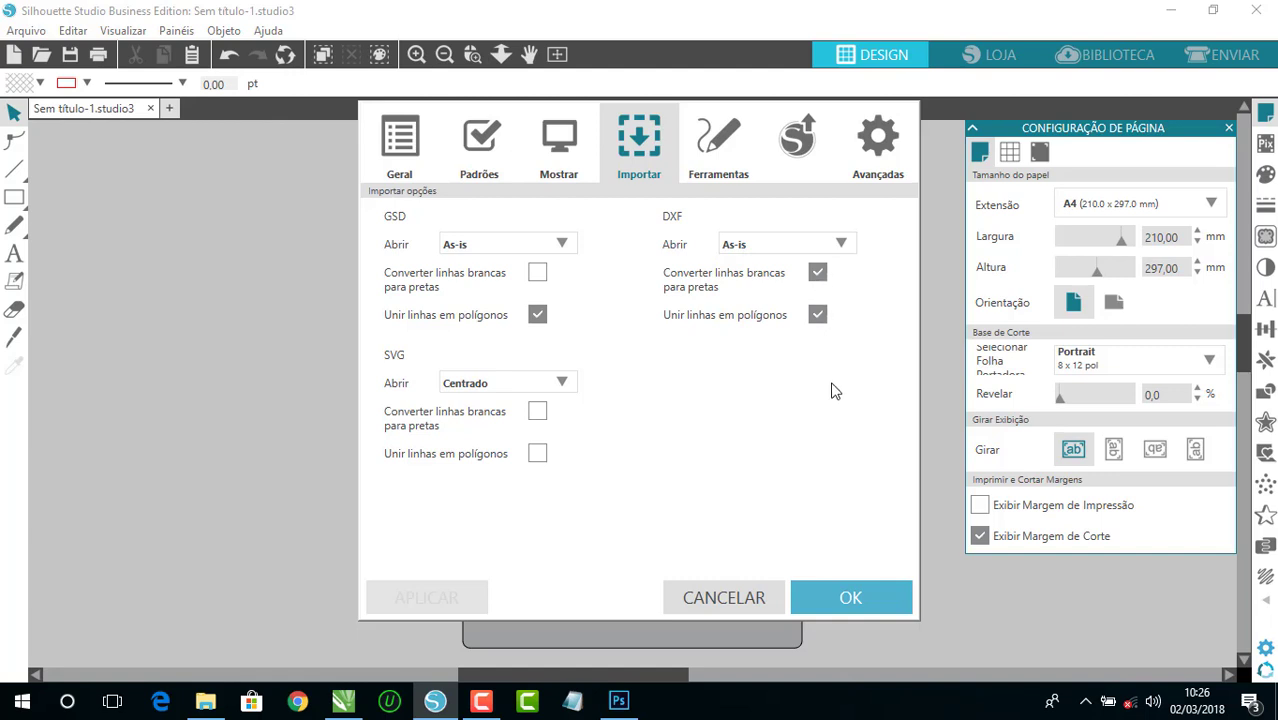
left_click(850, 598)
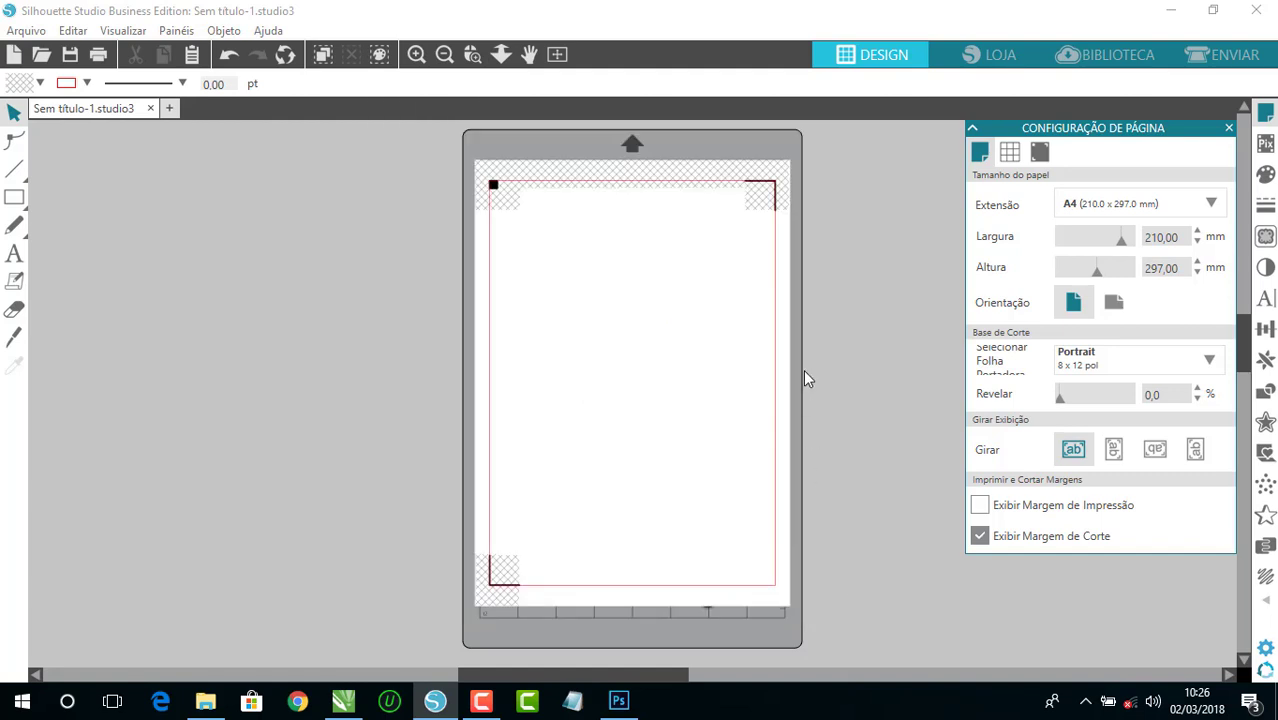
- Merge the Teste 02 image from Área de Trabalho into the current A4 document
left_click(26, 30)
left_click(40, 140)
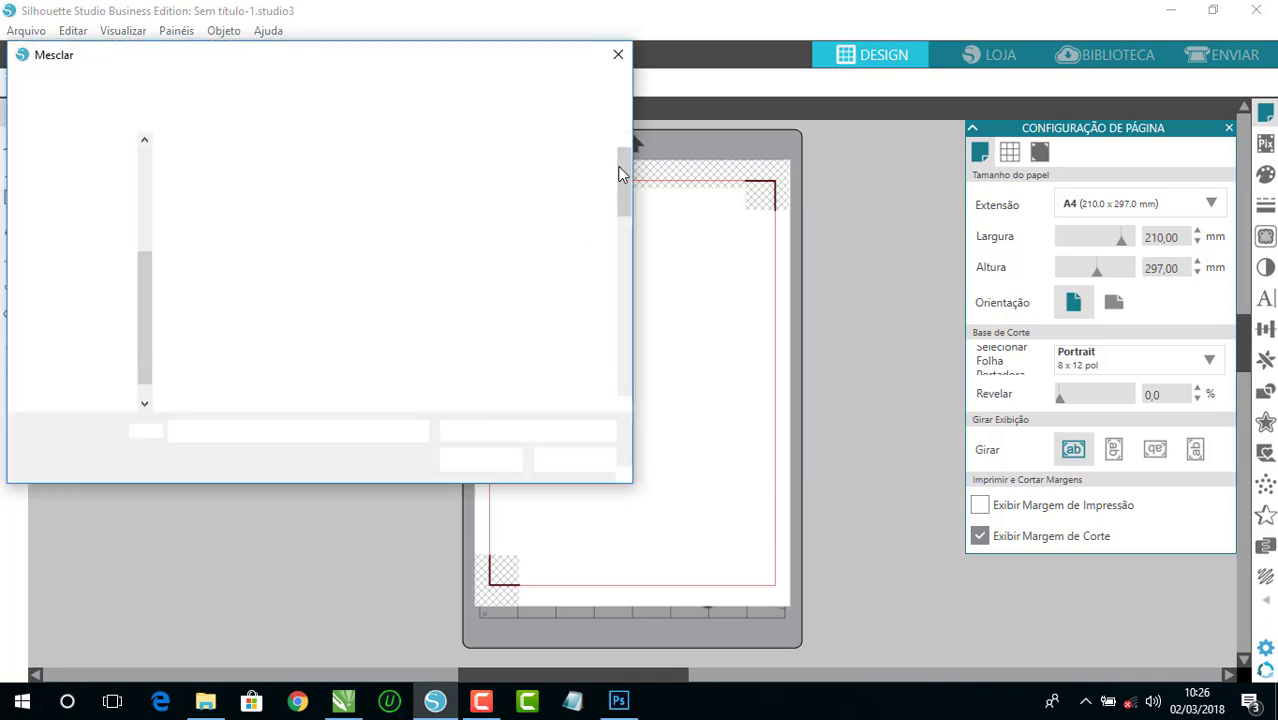
left_click_drag(625, 206, 617, 364)
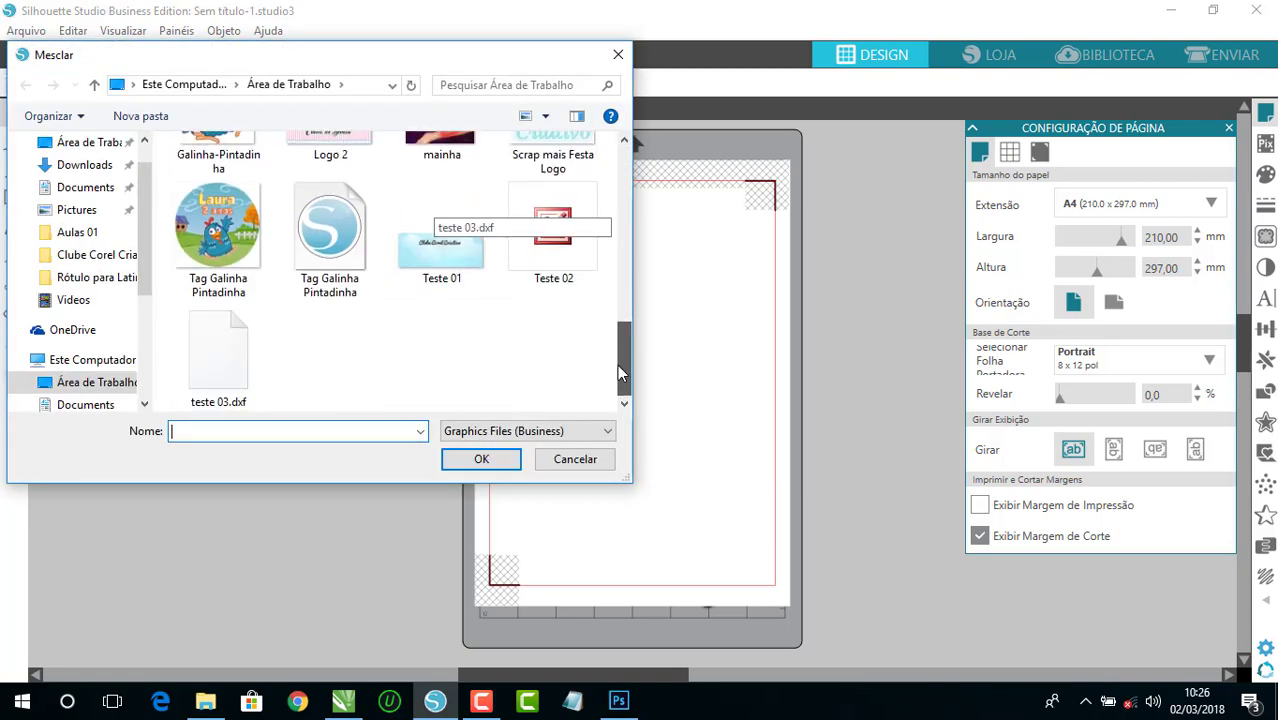
left_click(546, 237)
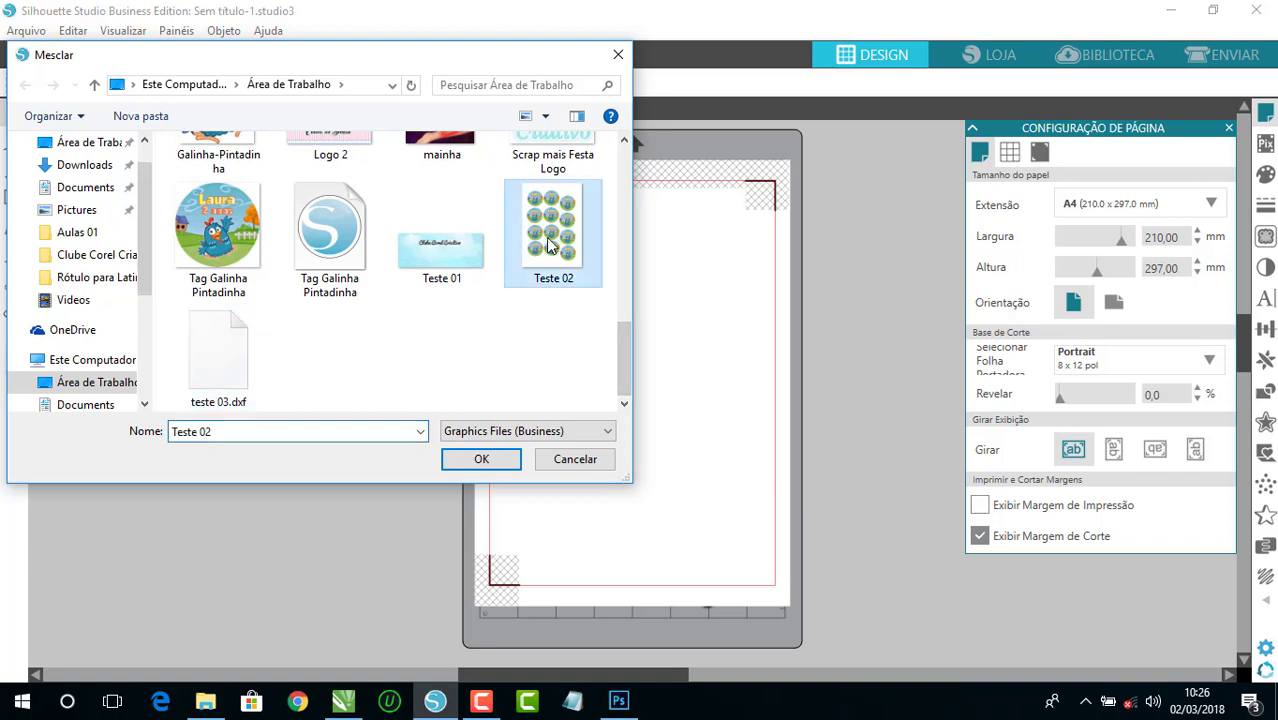
left_click(480, 460)
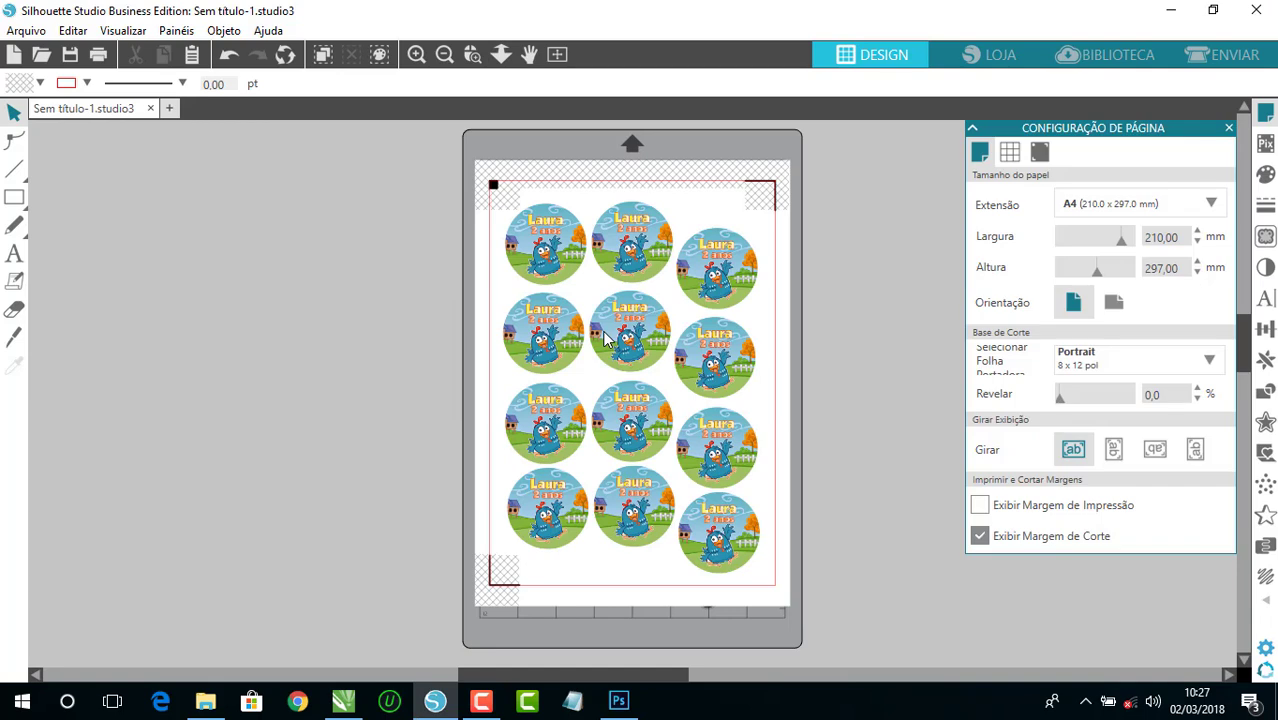
- Set the merged tag image's dimensions to 210 mm wide and 297 mm high
left_click(658, 335)
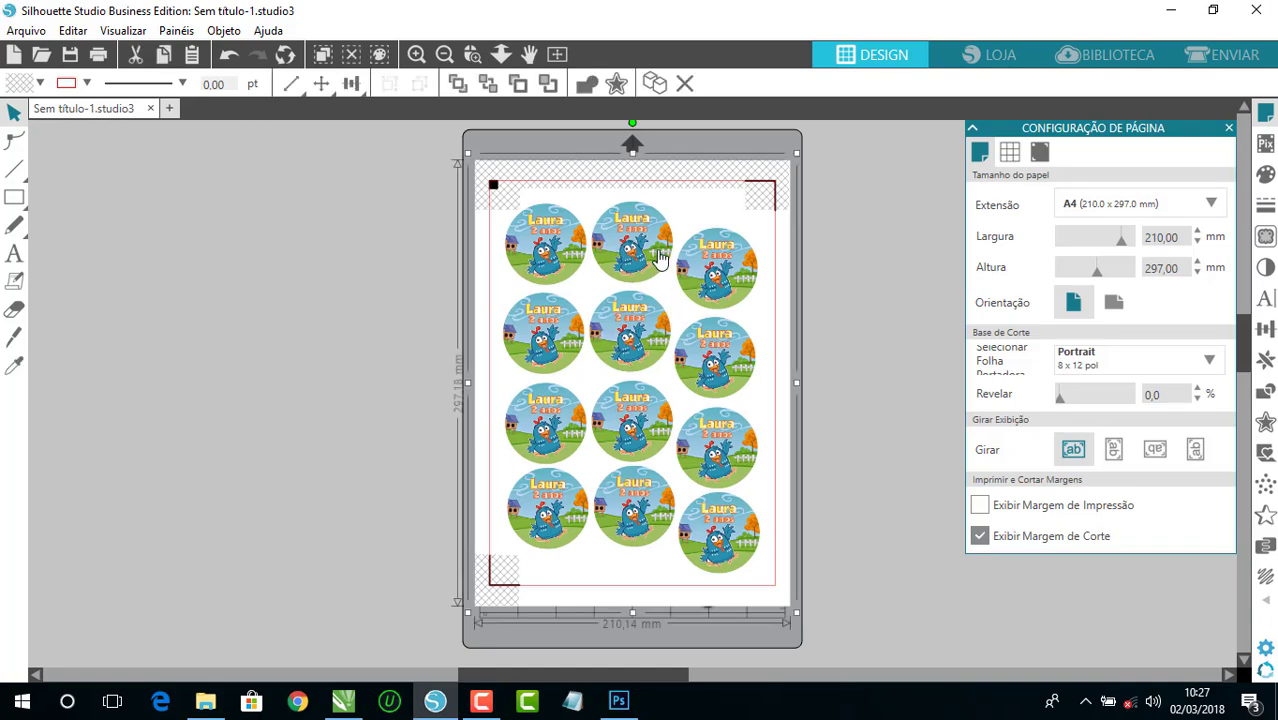
left_click(1265, 329)
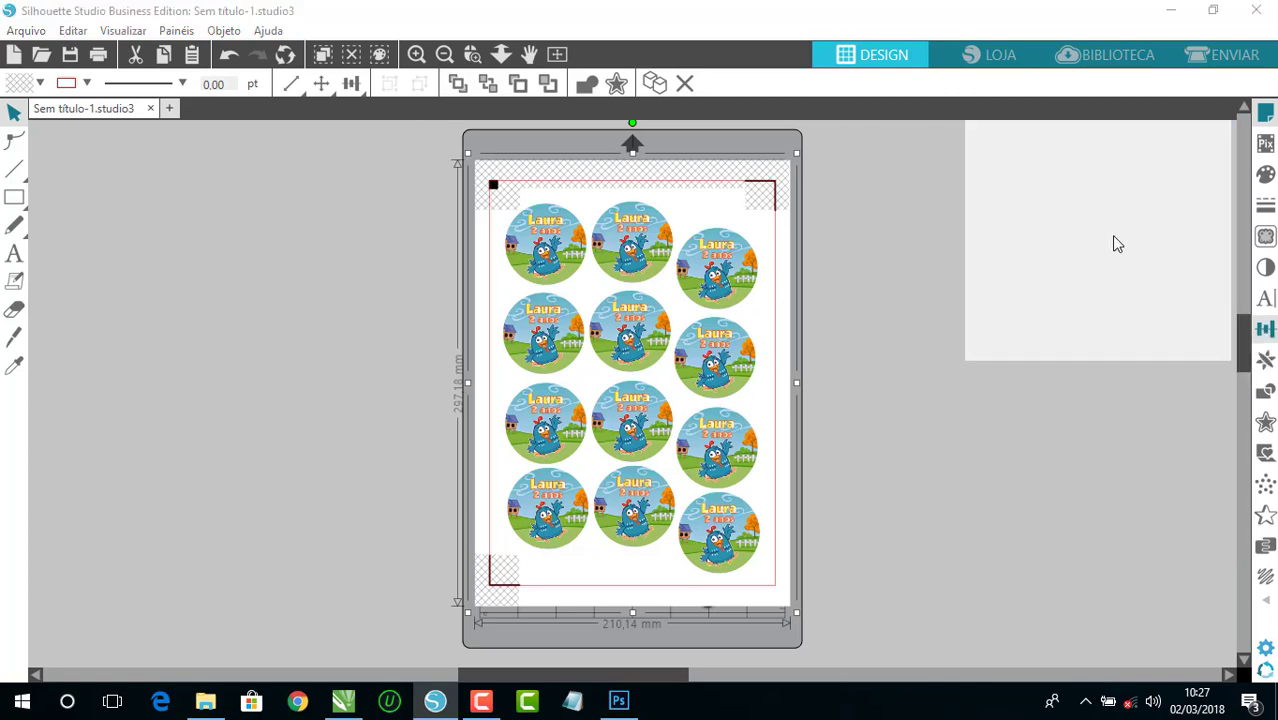
left_click(1011, 153)
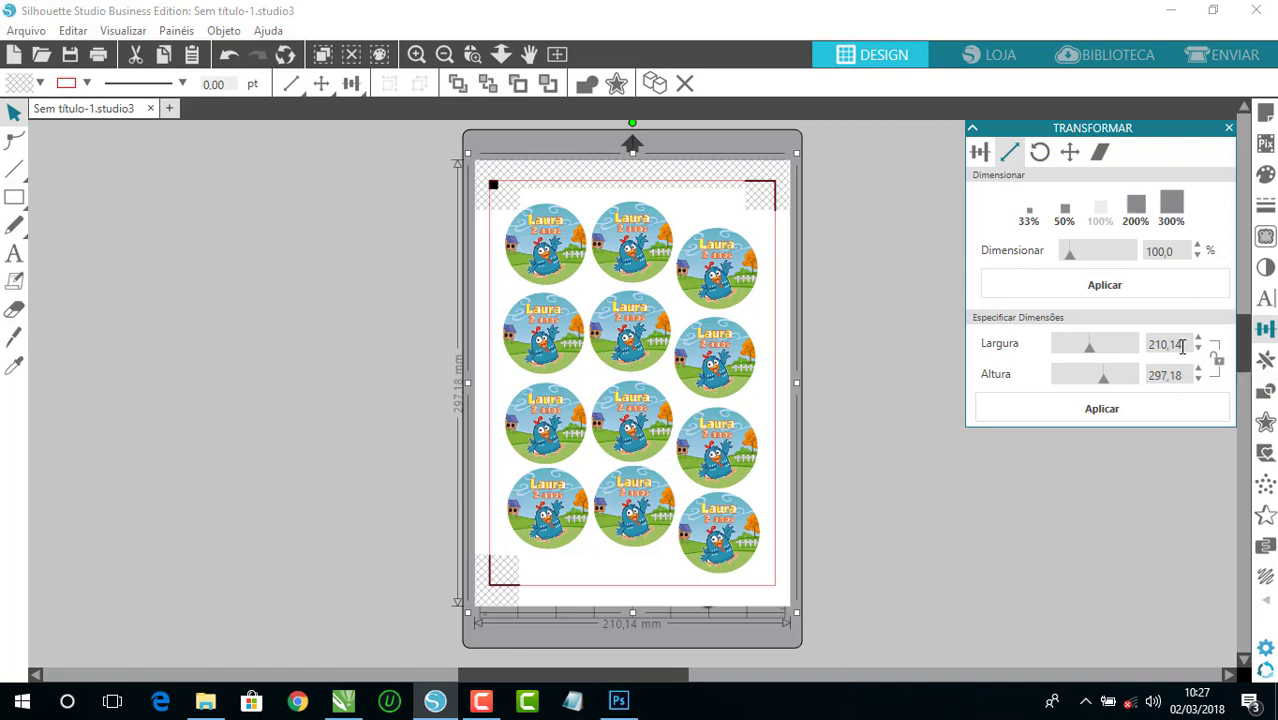
left_click_drag(1181, 344, 1125, 344)
type("2")
key("Tab")
type("297")
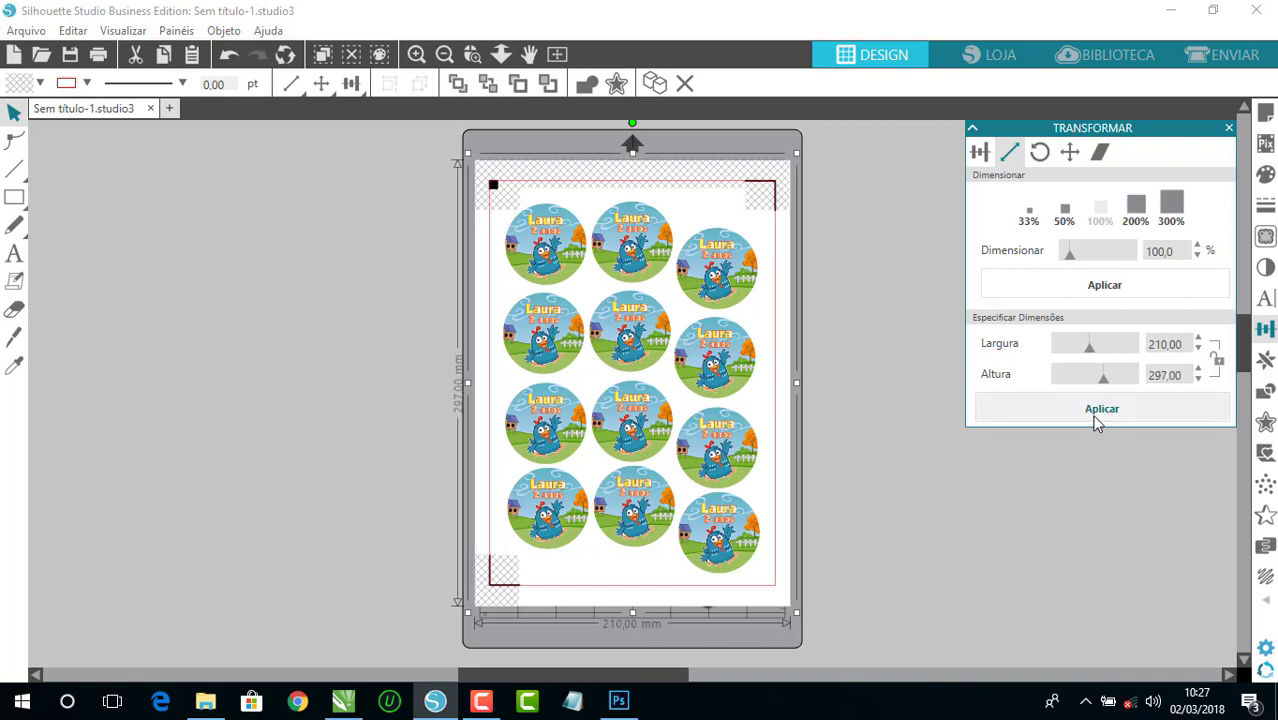
left_click(1053, 516)
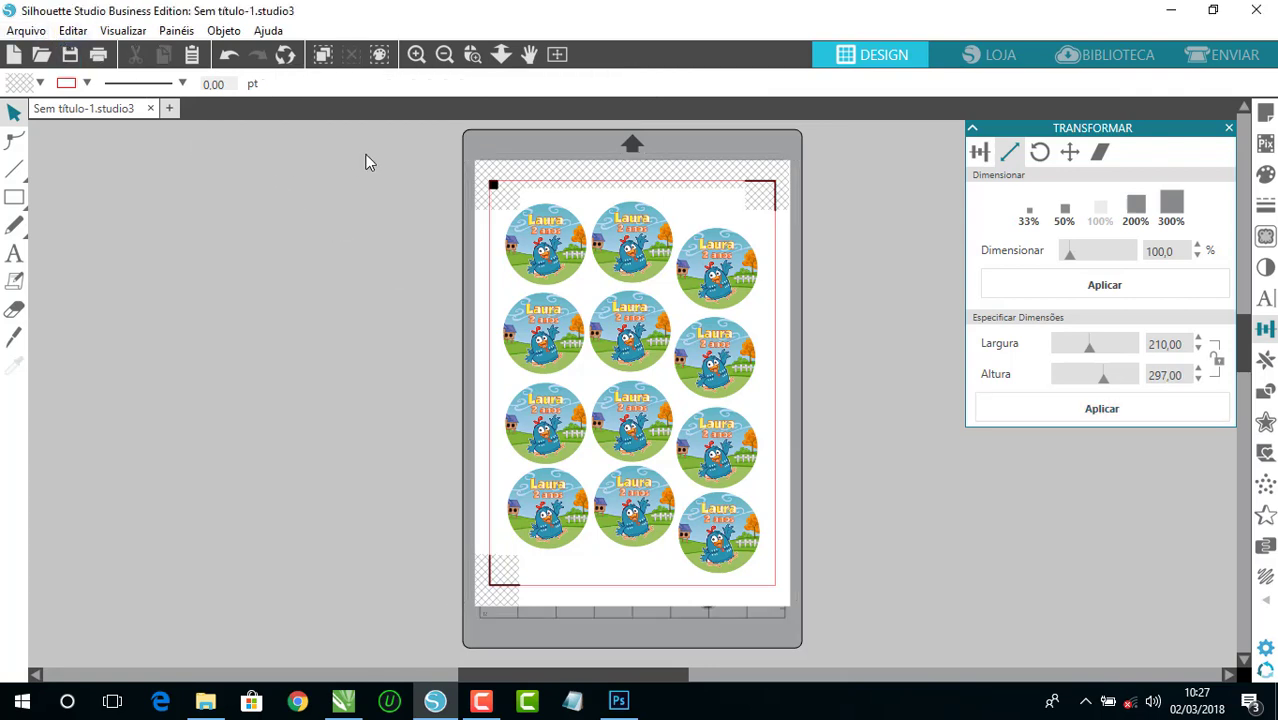
- Centre the tag image on the page
left_click(738, 343)
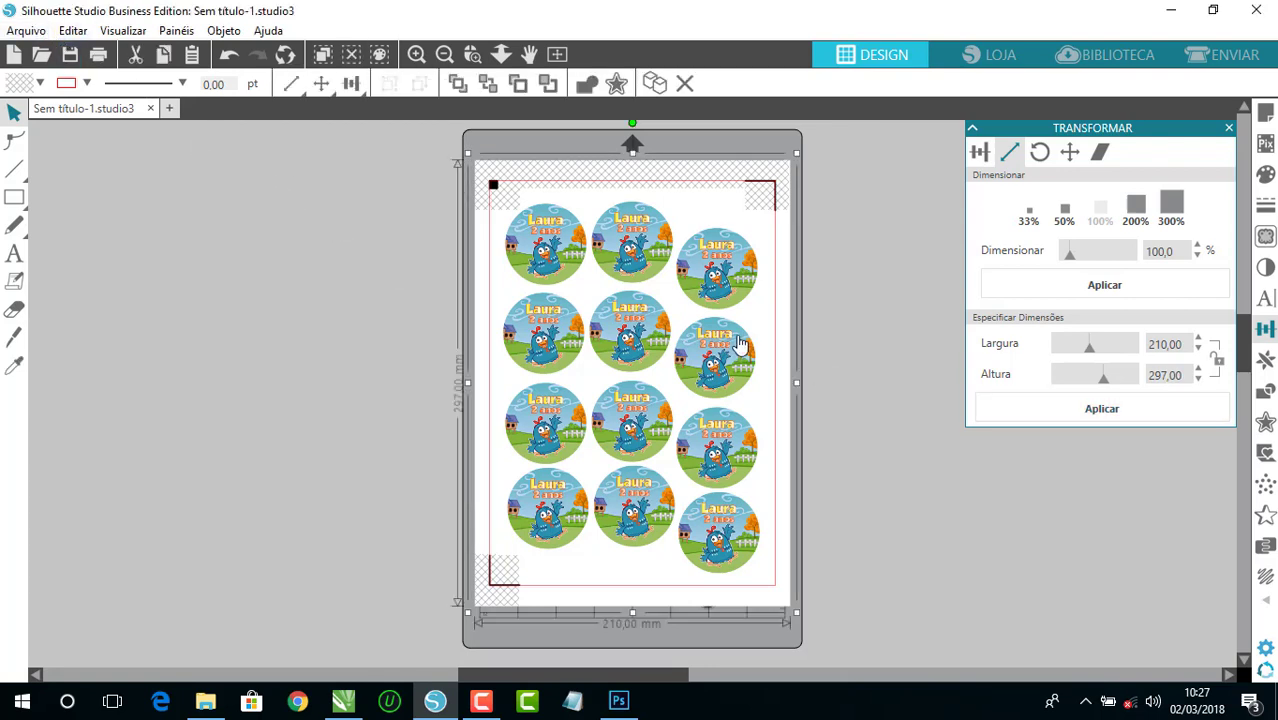
left_click(351, 83)
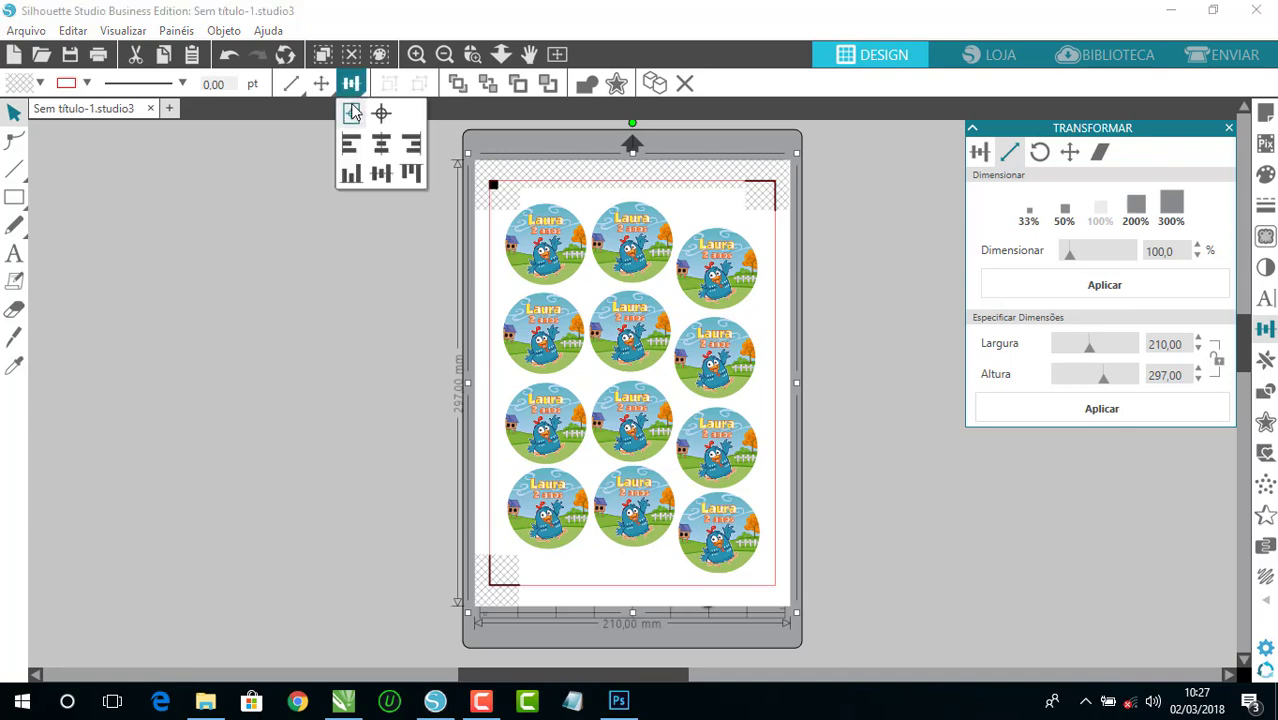
left_click(349, 250)
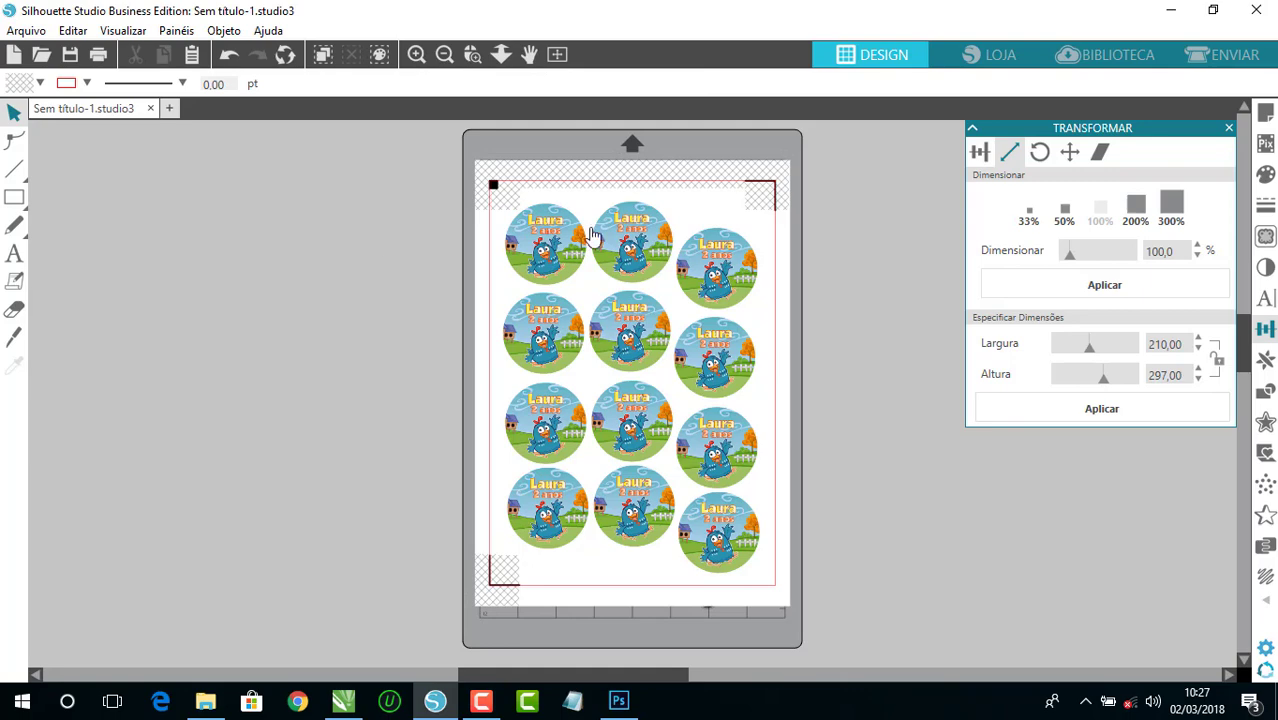
- Merge the teste 03.dxf cut file from Área de Trabalho into the same document
left_click(26, 30)
left_click(80, 140)
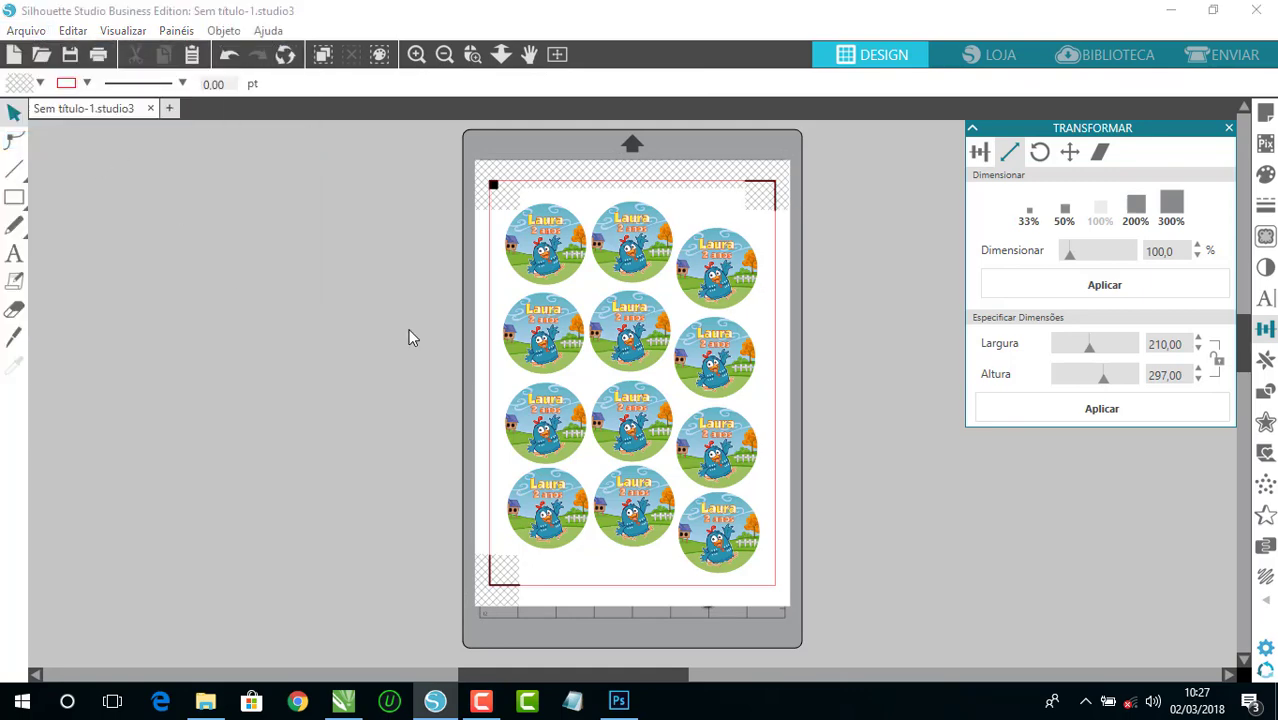
left_click_drag(627, 195, 617, 390)
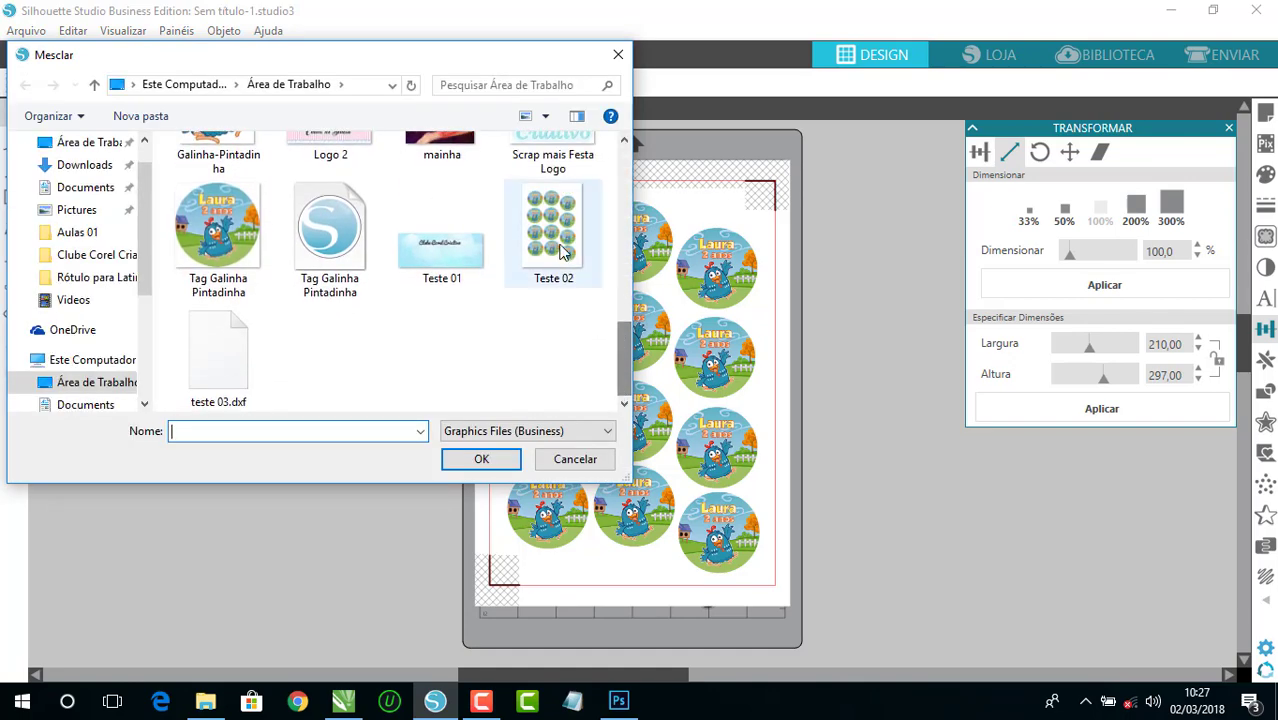
left_click(241, 356)
left_click(466, 474)
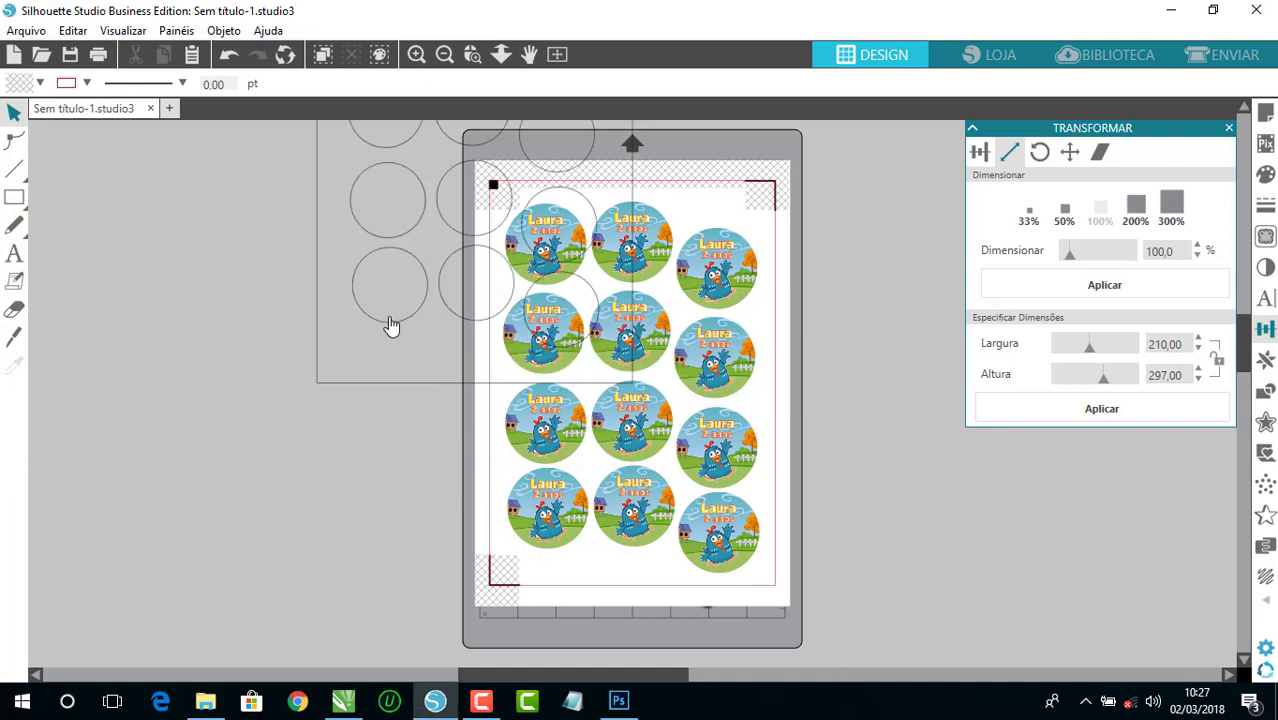
- Select all the imported cut circles together with their page frame and group them
left_click_drag(392, 326, 380, 432)
key("ctrl+z")
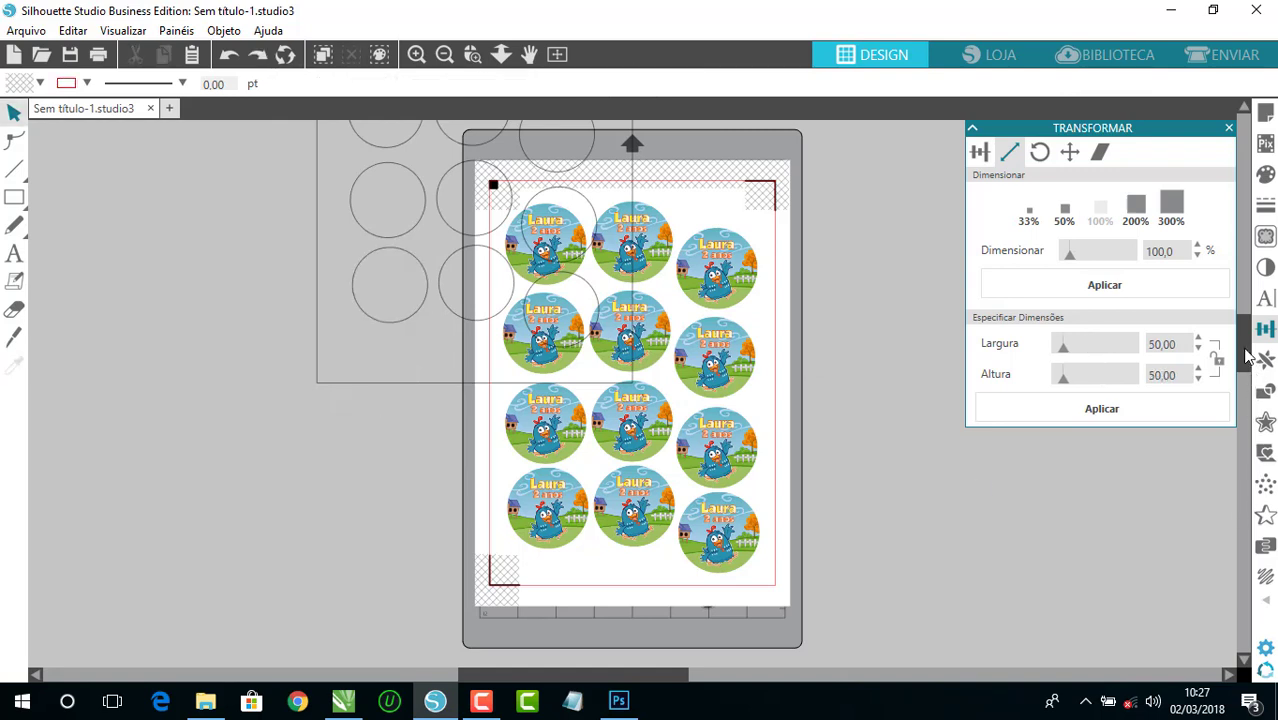
left_click(445, 54)
scroll(785, 333, "up", 3)
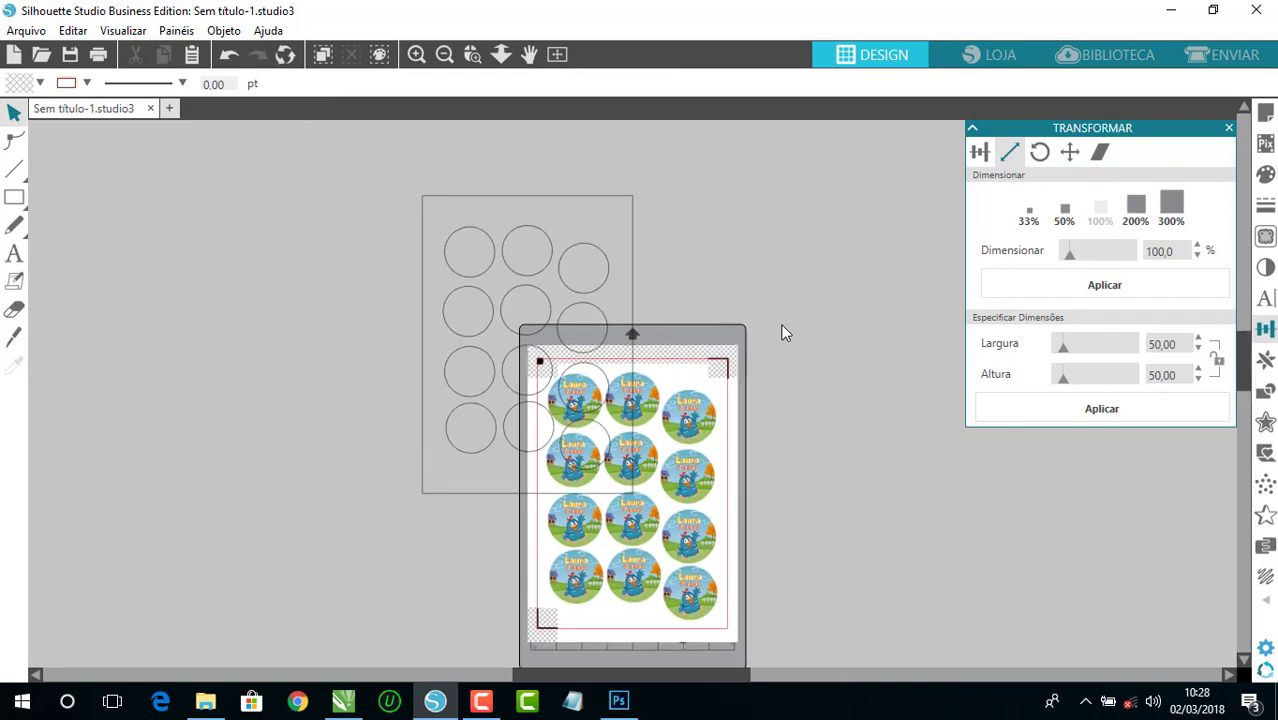
left_click_drag(533, 261, 685, 520)
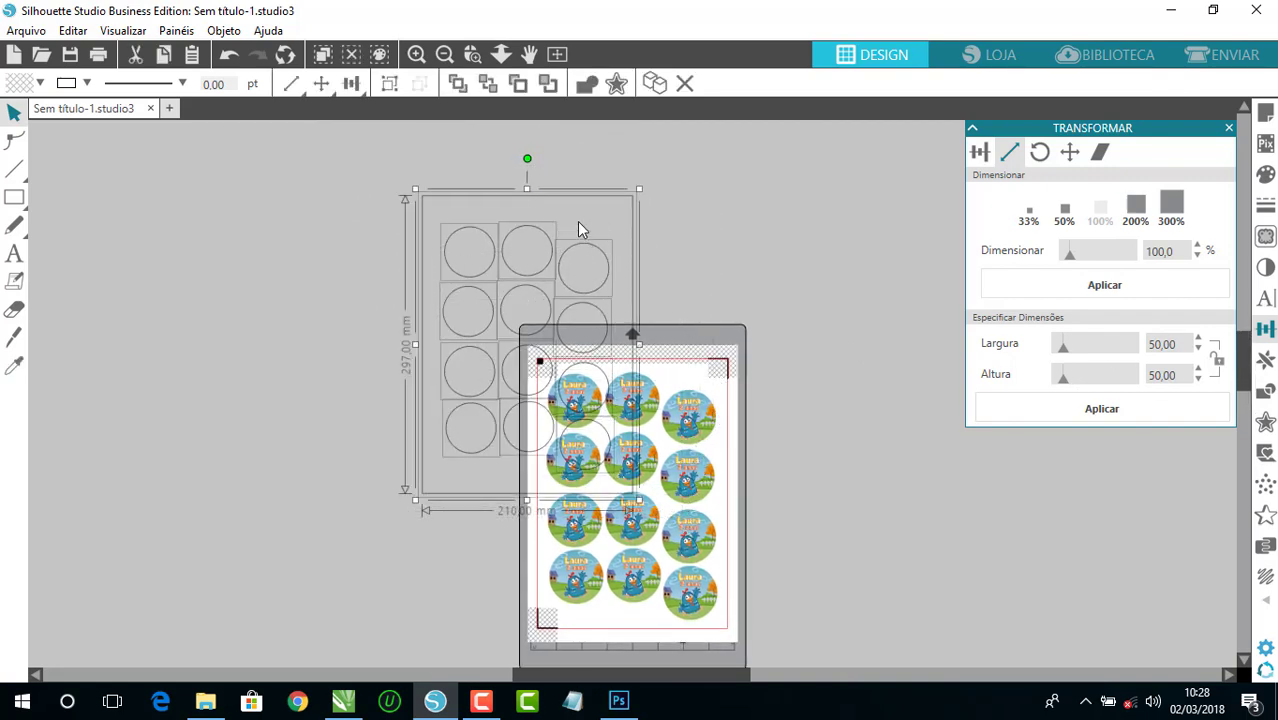
left_click(390, 86)
- Centre the grouped cut circles and frame on the page over the tags
left_click_drag(226, 84, 186, 85)
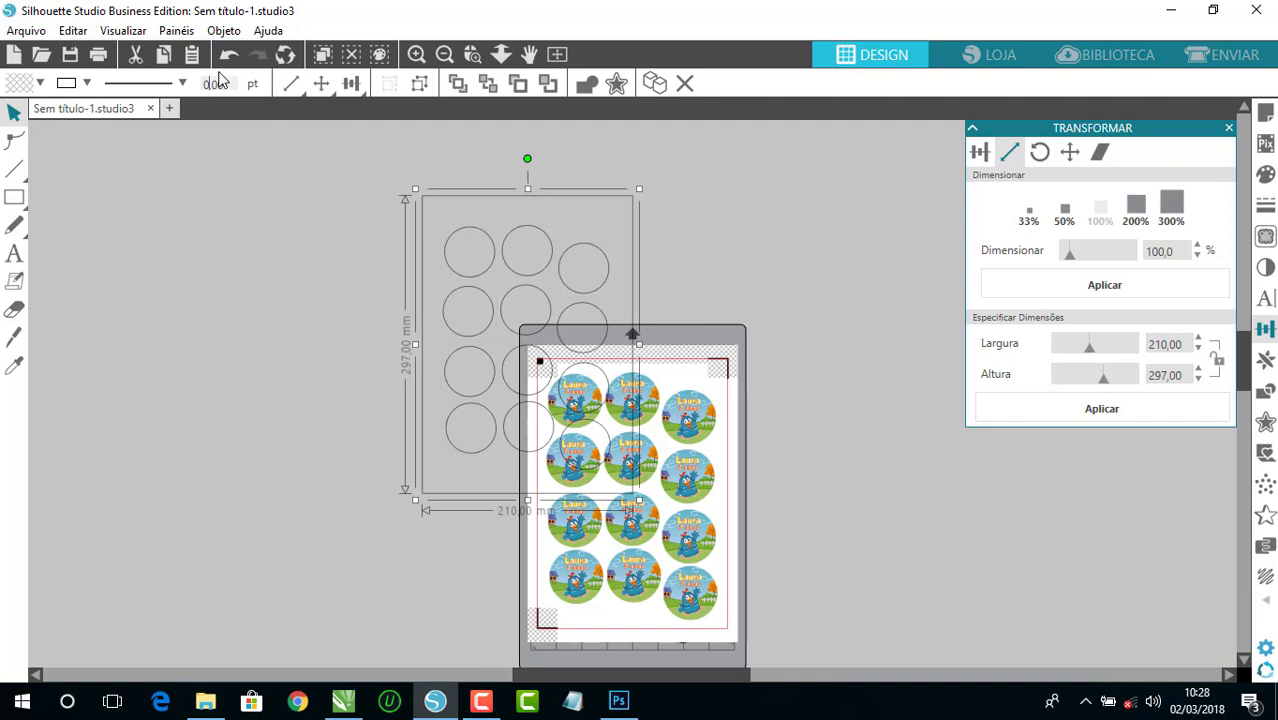
left_click(351, 84)
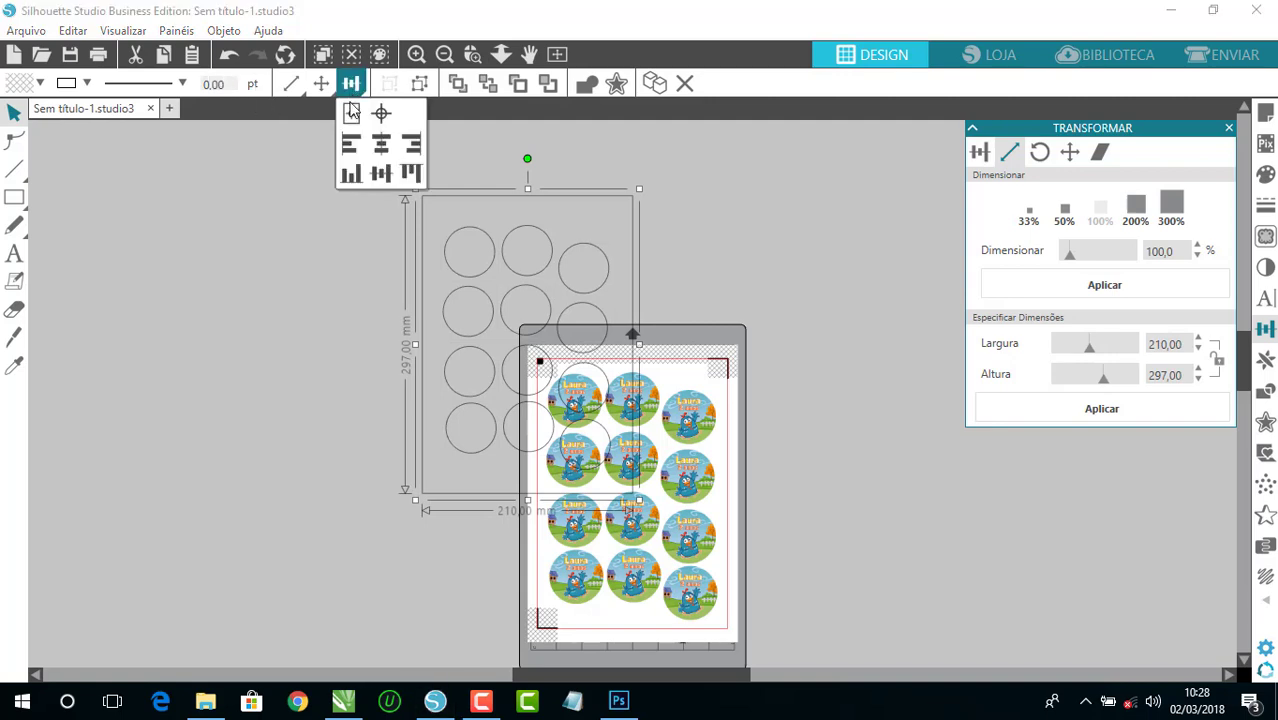
left_click(351, 113)
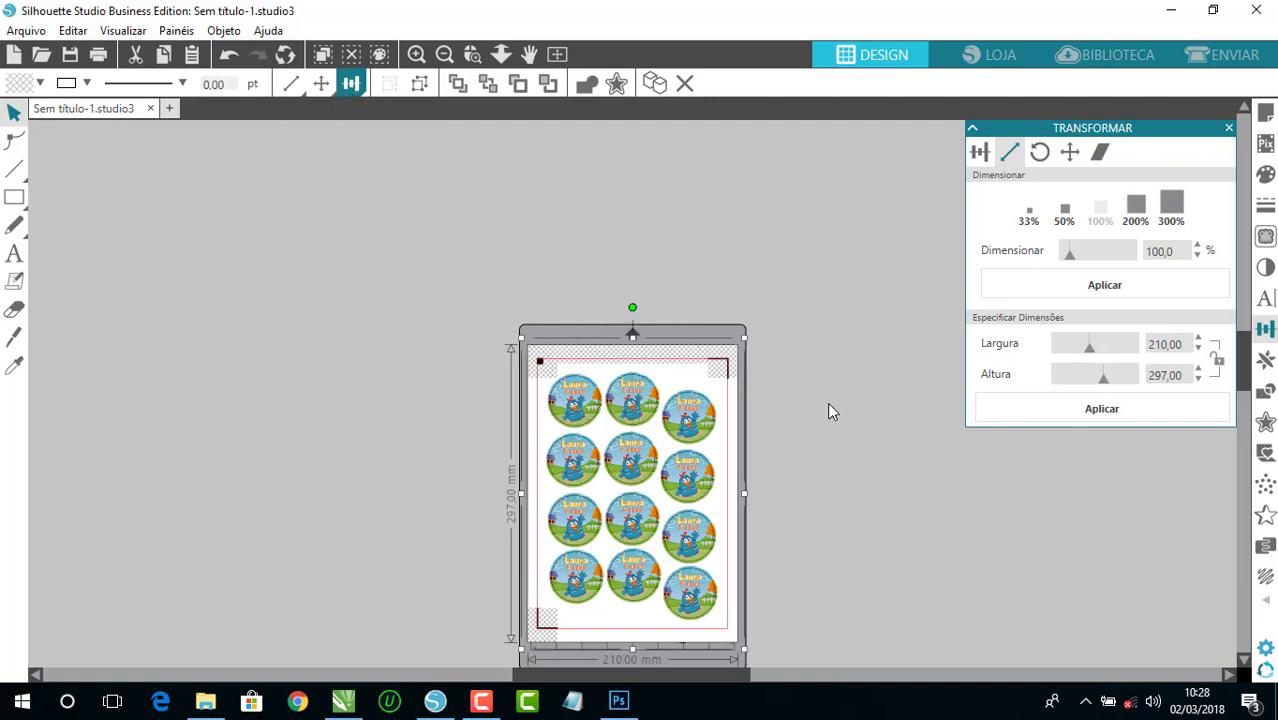